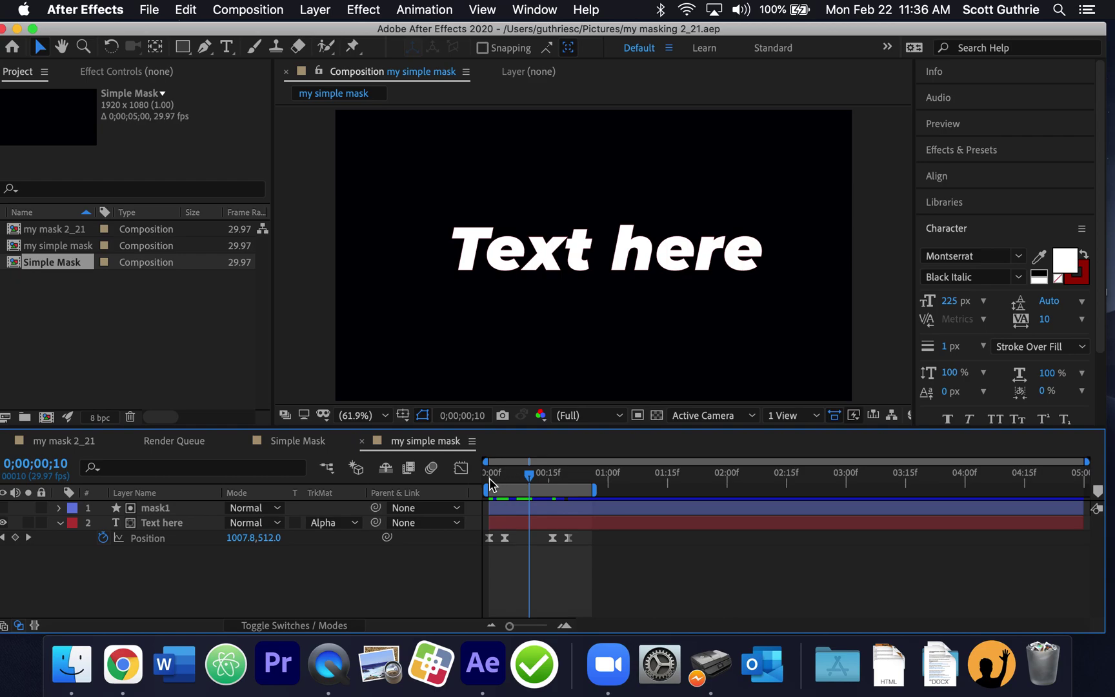
- Scrub through the "my simple mask" composition to review its text animation
{"action": "mouse_move", "coordinate": [526, 477]}
{"action": "left_mouse_down"}
{"action": "mouse_move", "coordinate": [488, 475]}
{"action": "mouse_move", "coordinate": [511, 475]}
{"action": "left_mouse_up"}
{"action": "key", "text": "Page_Down"}
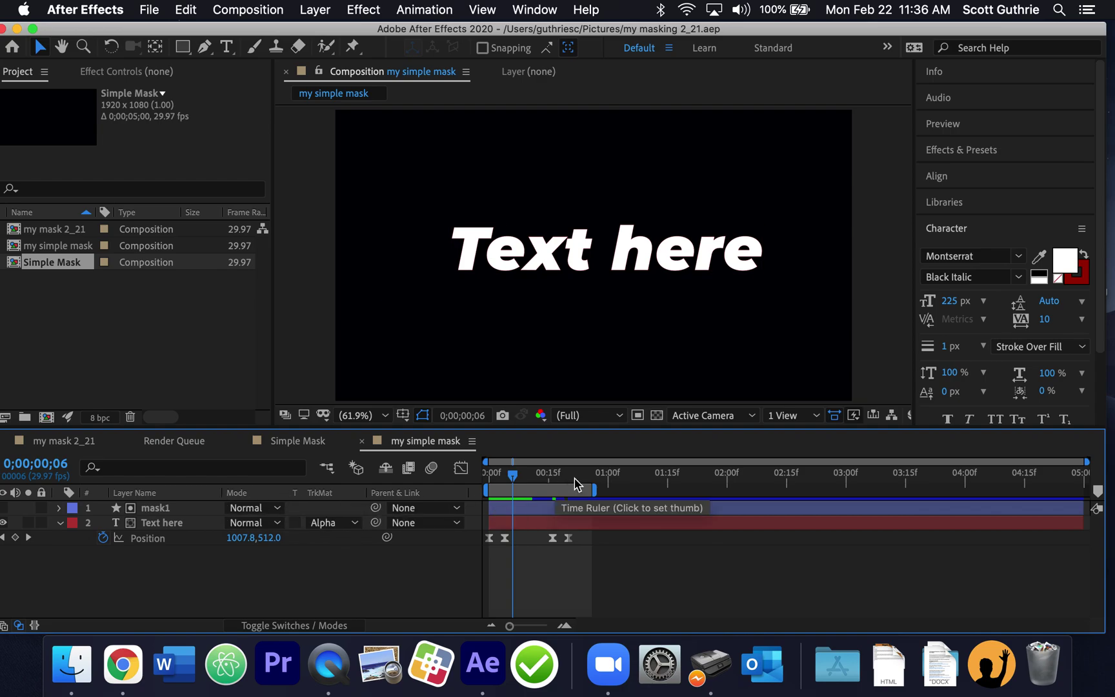
{"action": "mouse_move", "coordinate": [532, 475]}
{"action": "left_mouse_down"}
{"action": "mouse_move", "coordinate": [588, 475]}
{"action": "mouse_move", "coordinate": [444, 492]}
{"action": "mouse_move", "coordinate": [565, 483]}
{"action": "mouse_move", "coordinate": [550, 475]}
{"action": "left_mouse_up"}
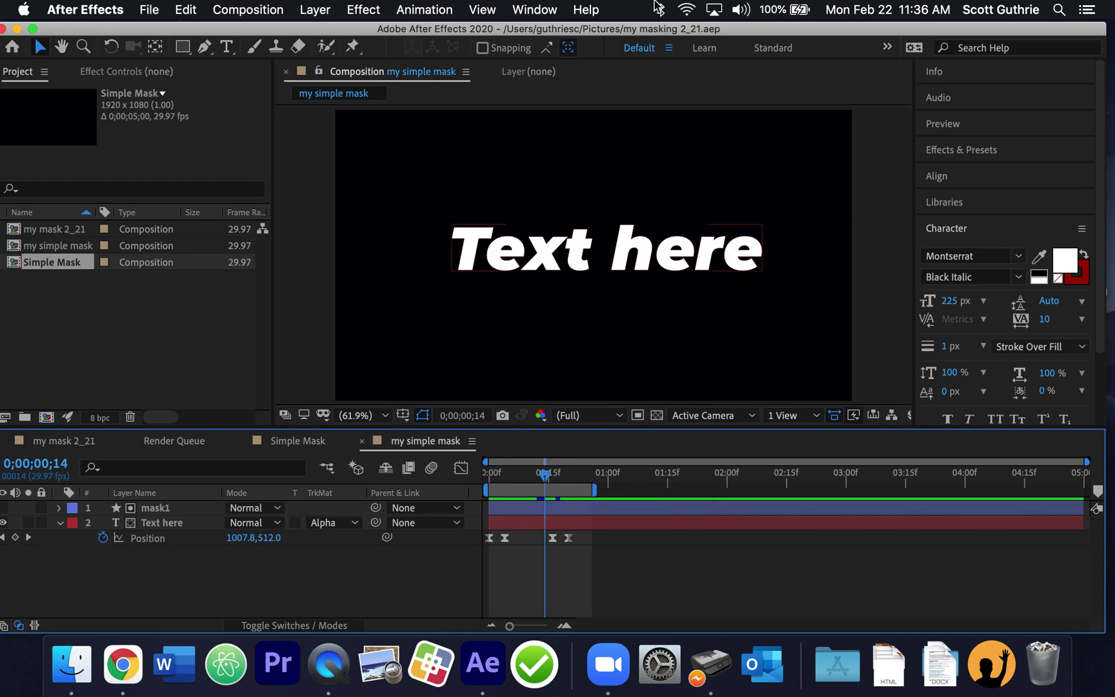
- Start a new composition named "Advanced Line mask"
{"action": "left_click", "coordinate": [231, 13]}
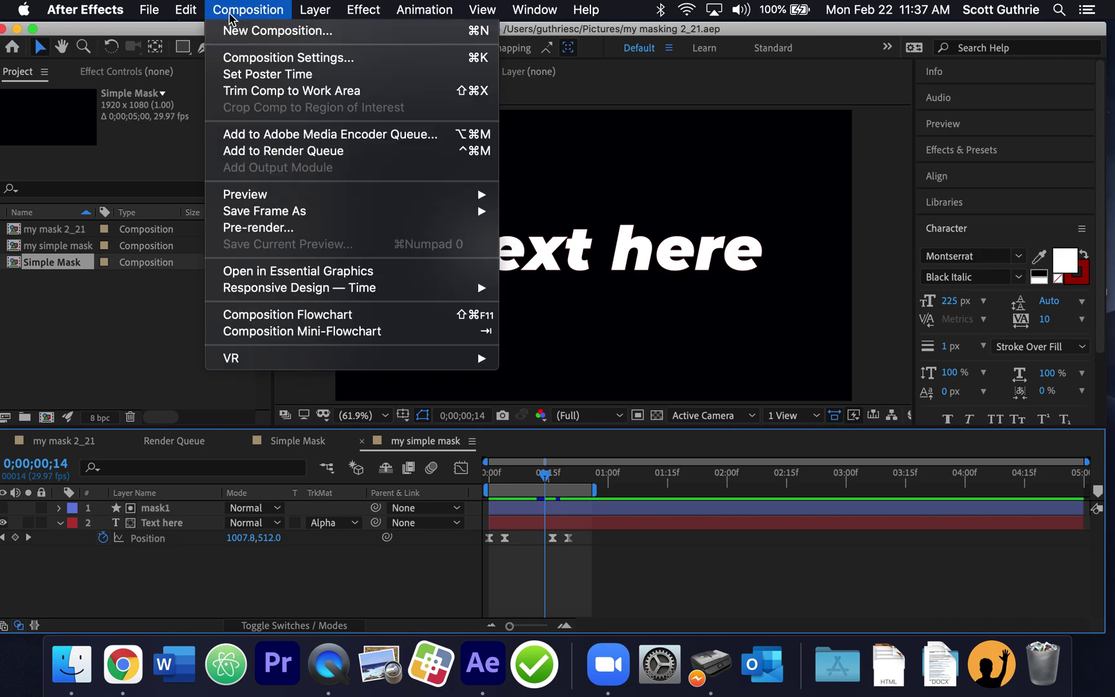
{"action": "left_click", "coordinate": [279, 31]}
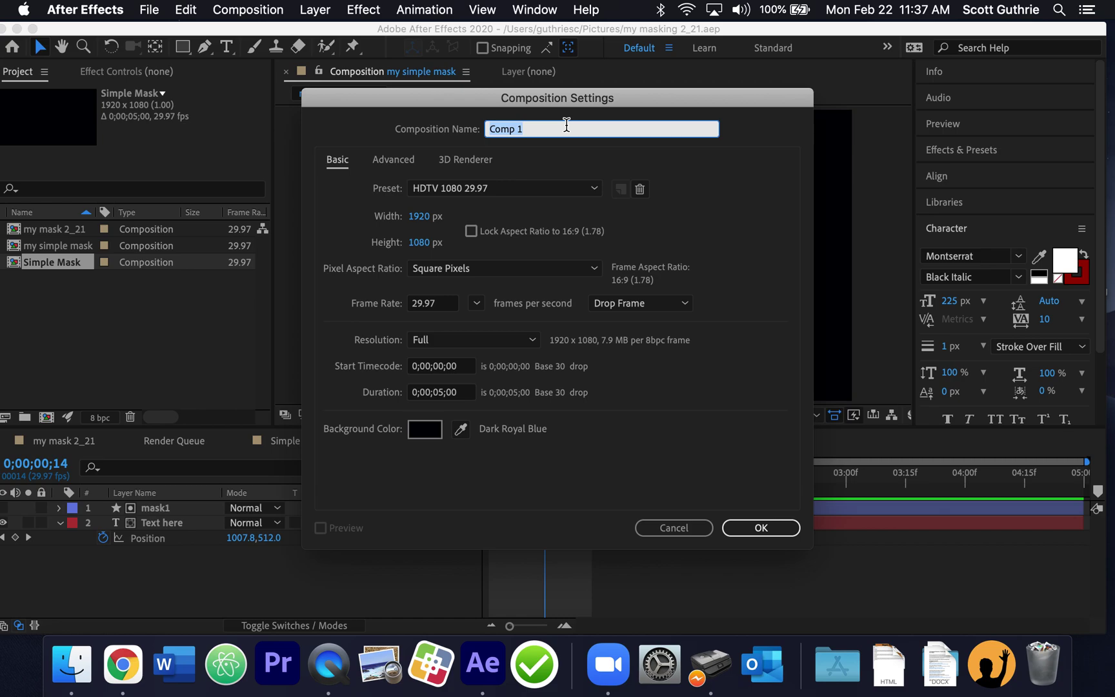
{"action": "type", "text": "Advace"}
{"action": "key", "text": "BackSpace"}
{"action": "key", "text": "BackSpace"}
{"action": "type", "text": "nced Line mask"}
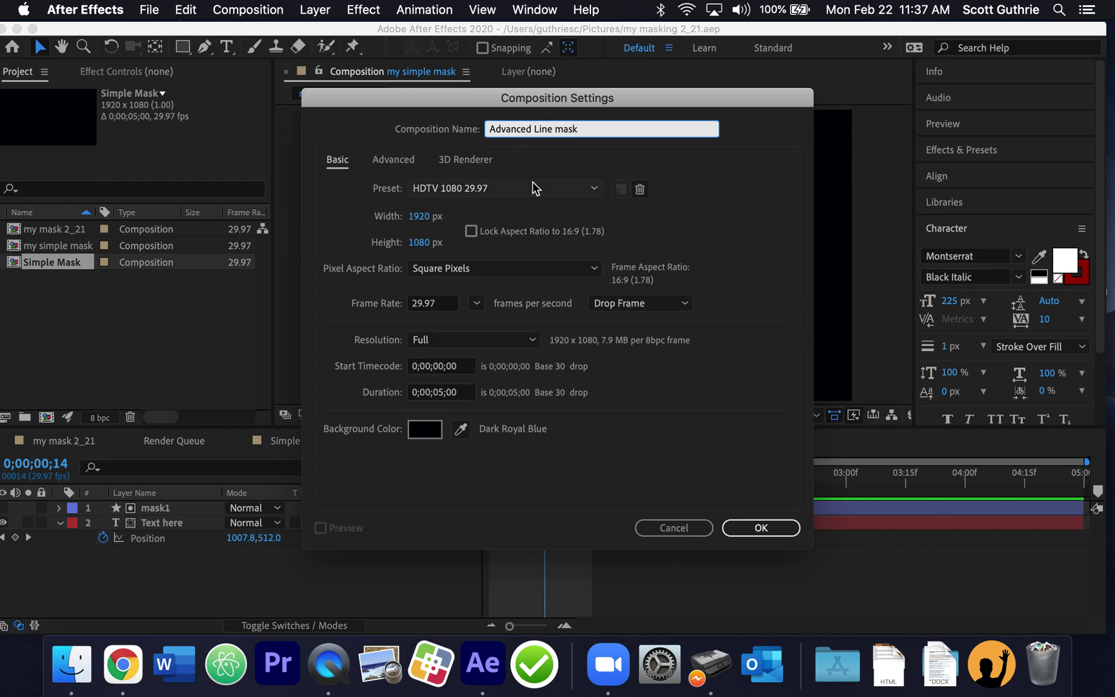
- Set the new composition's duration to 0;00;10;00 and create it
{"action": "left_click", "coordinate": [444, 393]}
{"action": "key", "text": "BackSpace"}
{"action": "key", "text": "BackSpace"}
{"action": "type", "text": "10"}
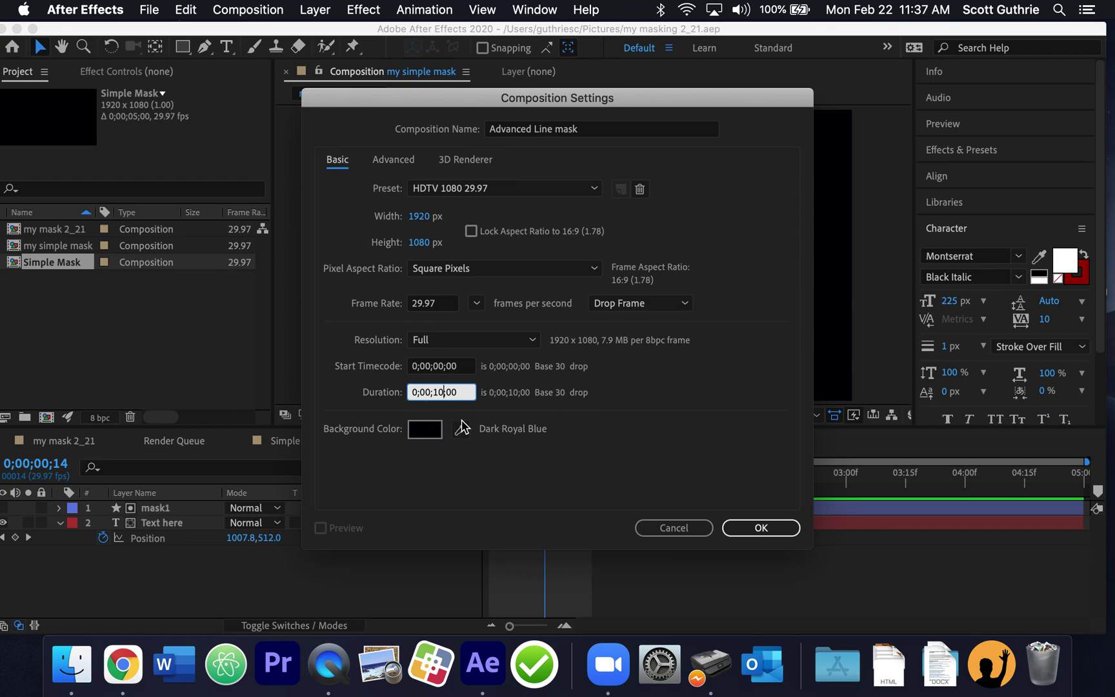
{"action": "left_click", "coordinate": [534, 414]}
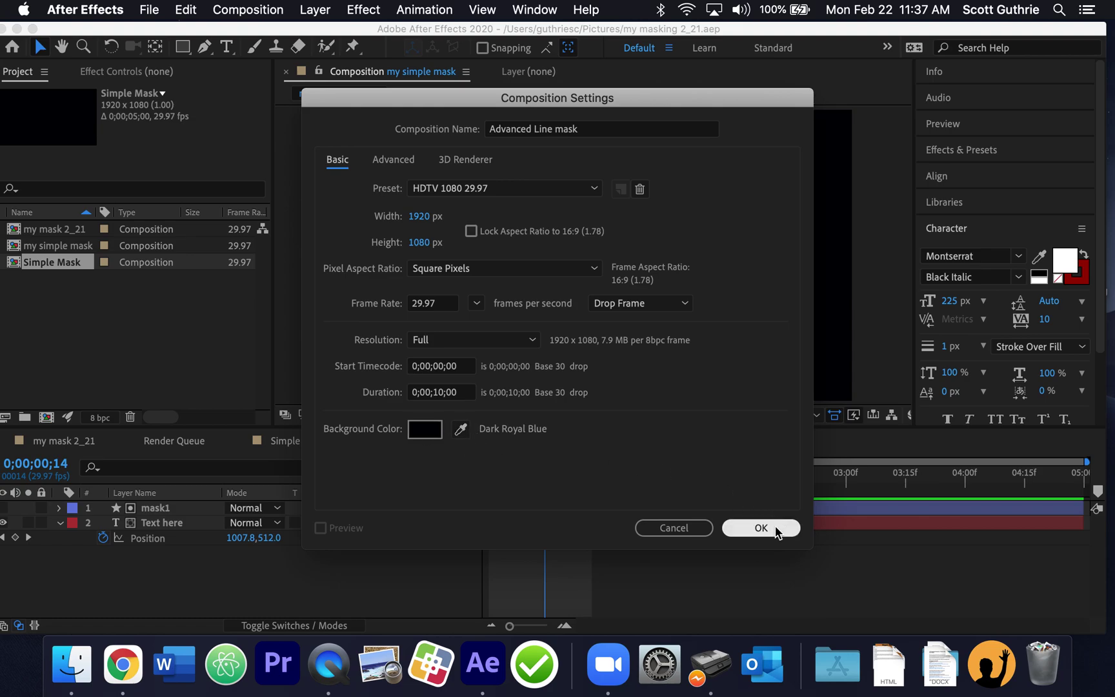
{"action": "left_click", "coordinate": [755, 529]}
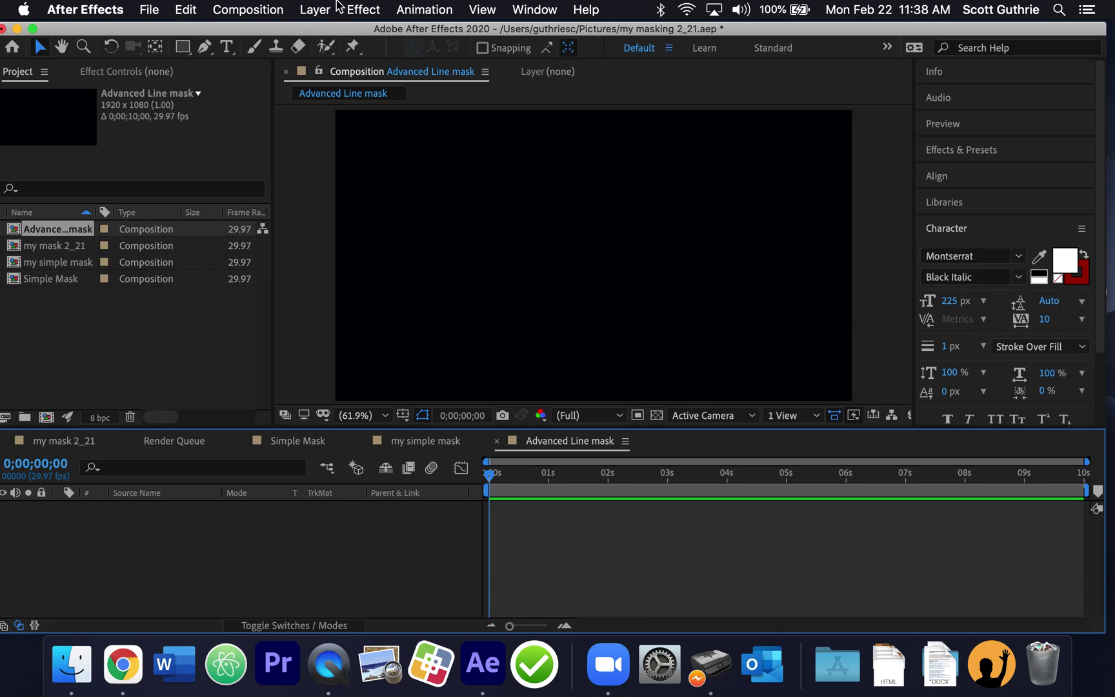
- Add a 1920 x 1080 solid layer in bright green, colour 0CDF2E
{"action": "left_click", "coordinate": [316, 10]}
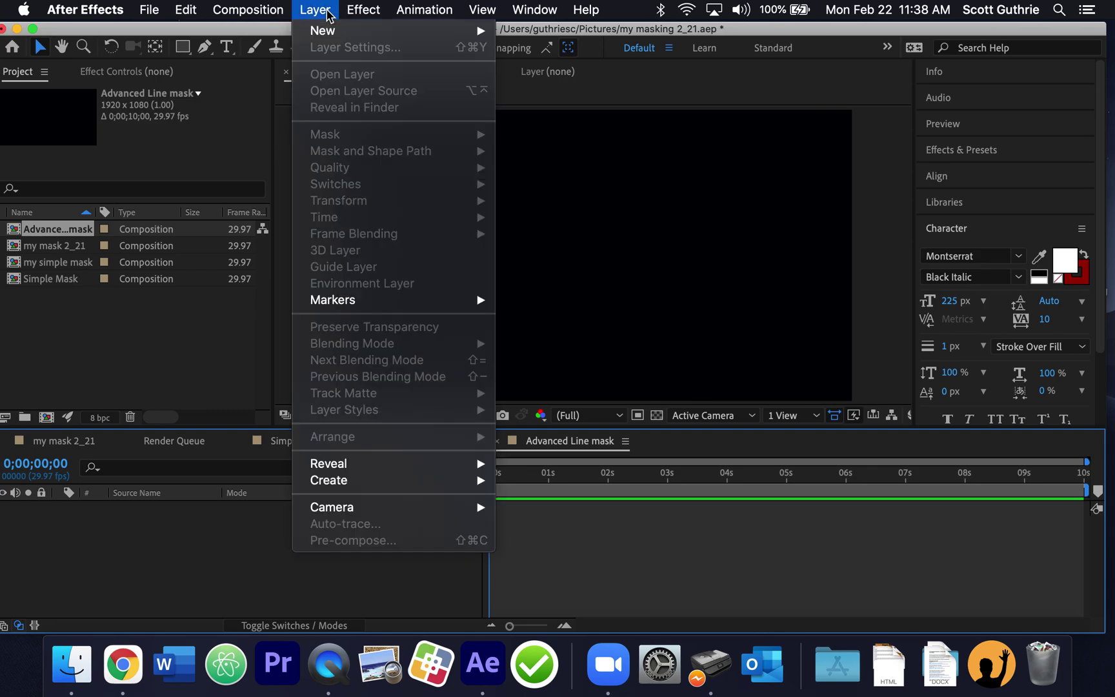
{"action": "mouse_move", "coordinate": [330, 36]}
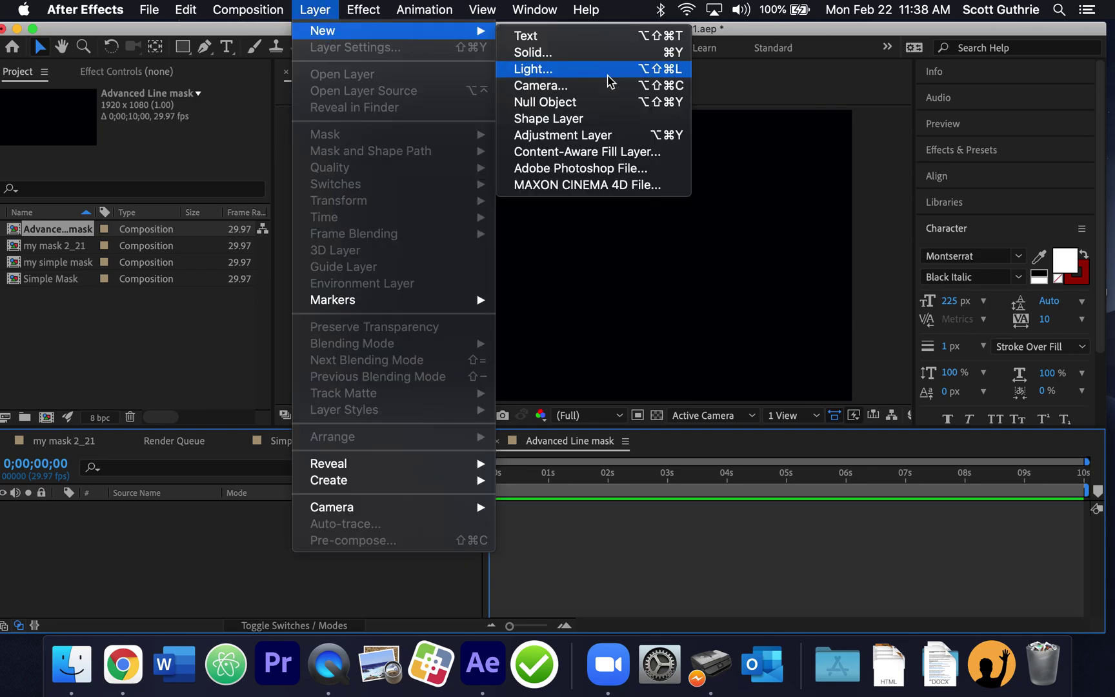
{"action": "left_click", "coordinate": [596, 53]}
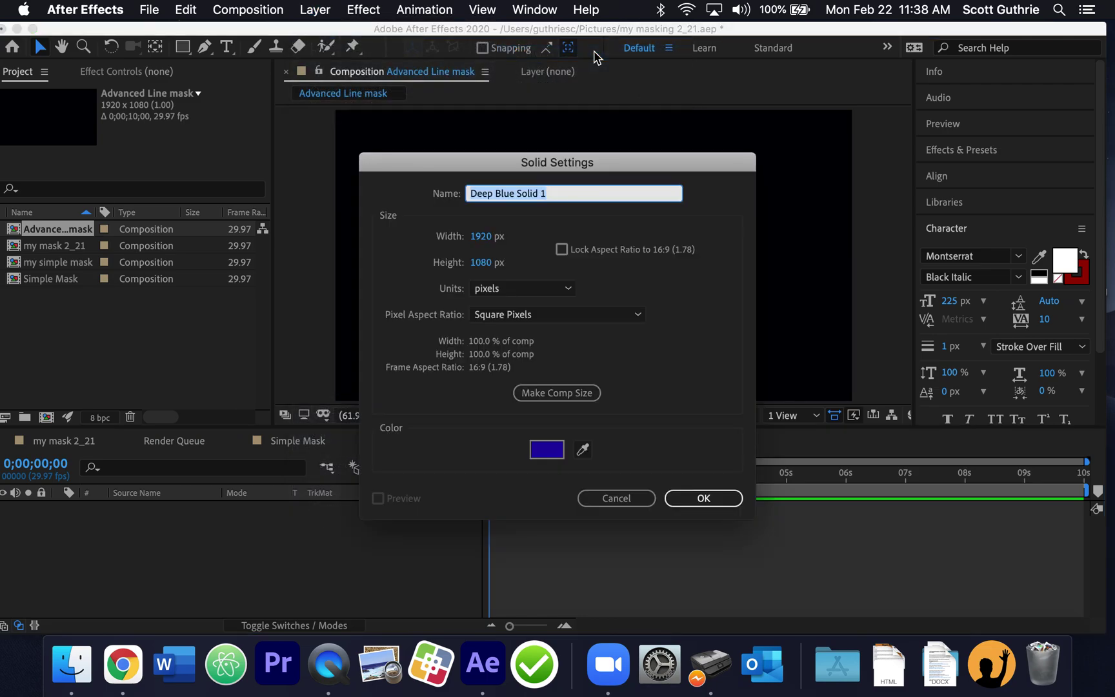
{"action": "left_click", "coordinate": [554, 453]}
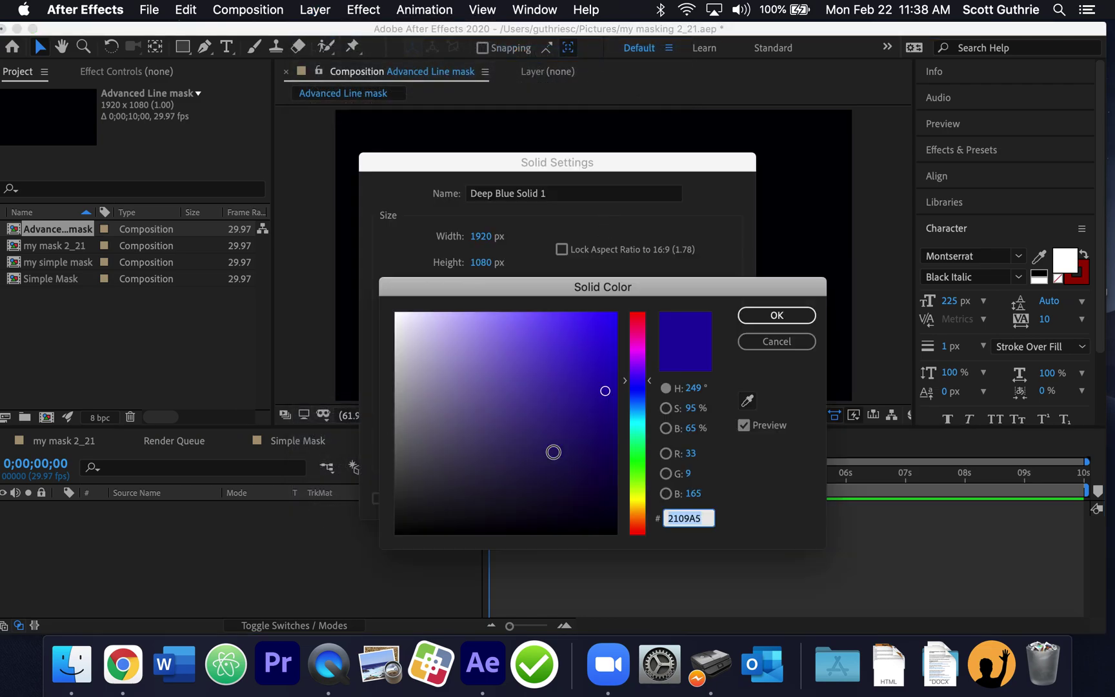
{"action": "left_click", "coordinate": [595, 353]}
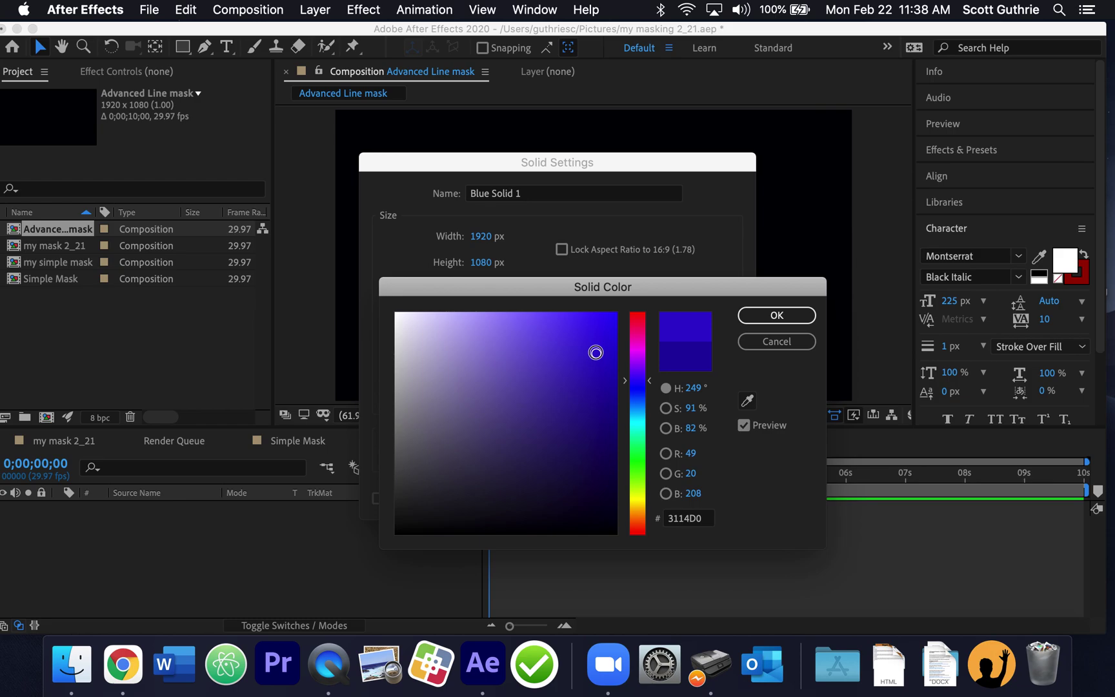
{"action": "left_click_drag", "start_coordinate": [640, 460], "coordinate": [640, 460]}
{"action": "left_click", "coordinate": [605, 340]}
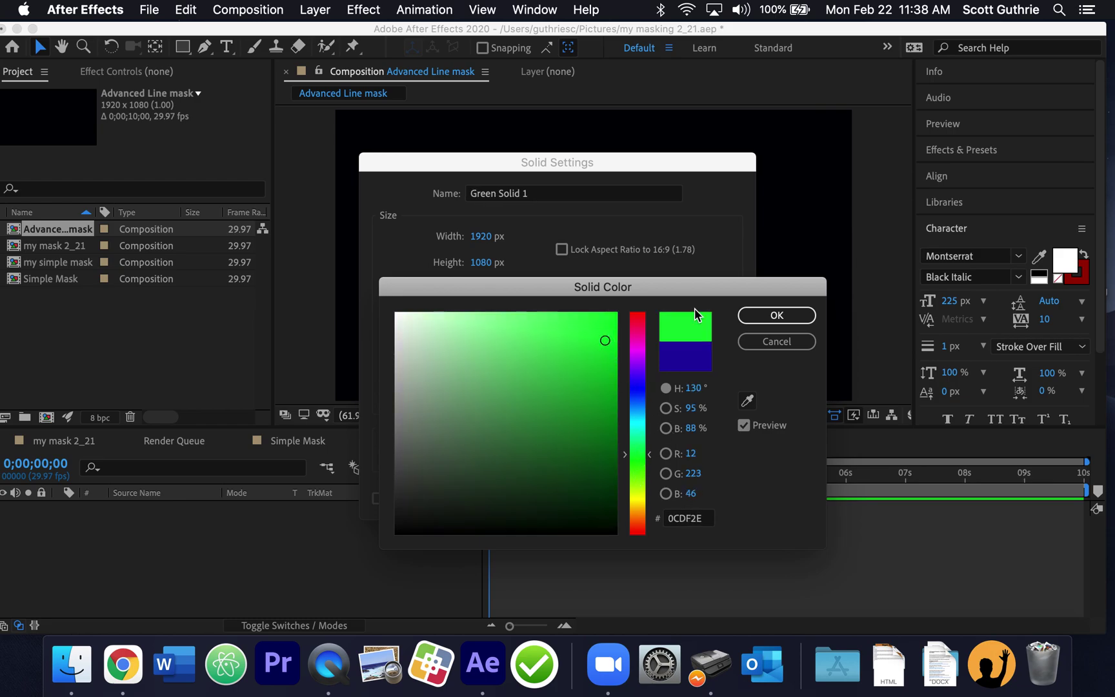
{"action": "left_click", "coordinate": [763, 315]}
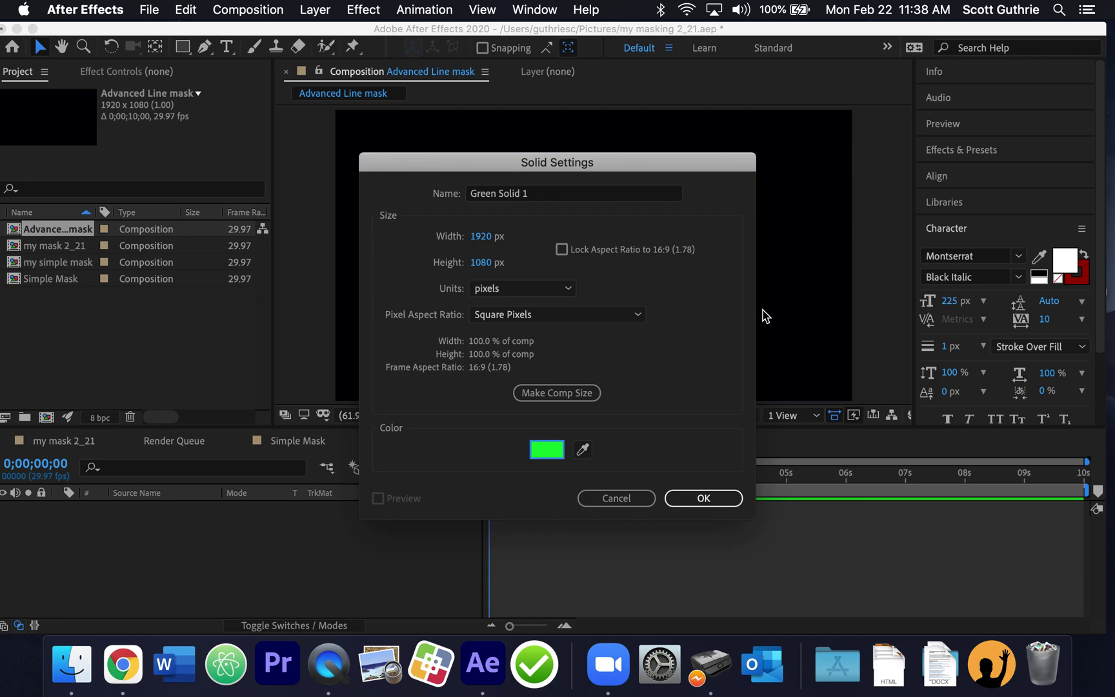
{"action": "left_click", "coordinate": [696, 503]}
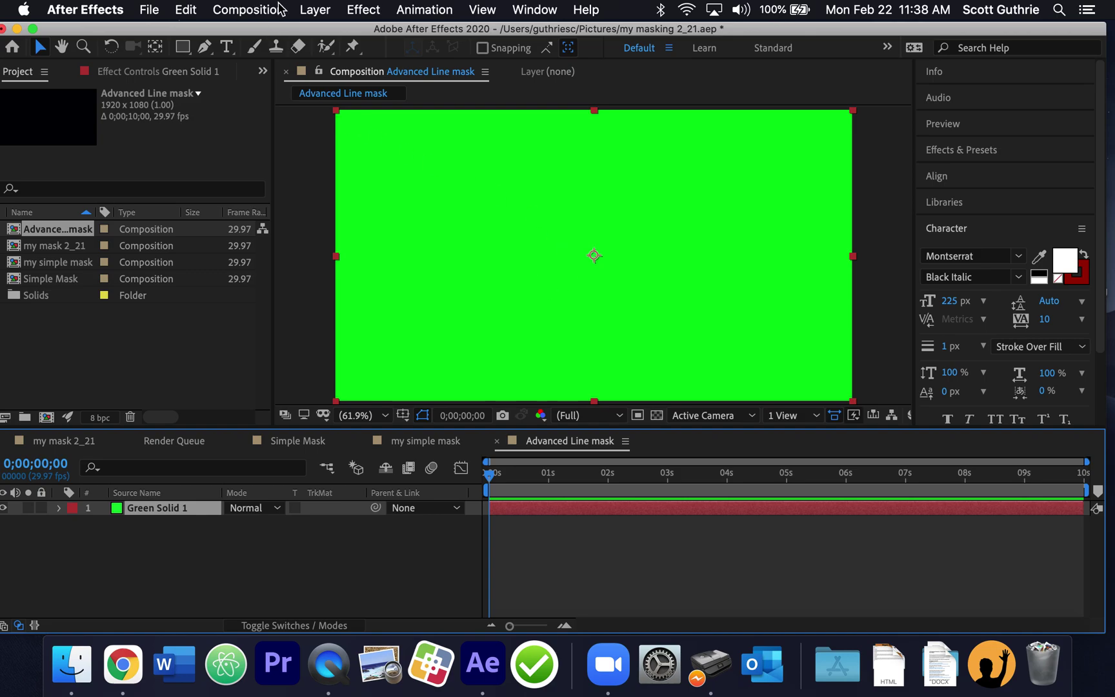
- Add a separate text layer reading "REVEAL" over the green solid
{"action": "left_click", "coordinate": [316, 166]}
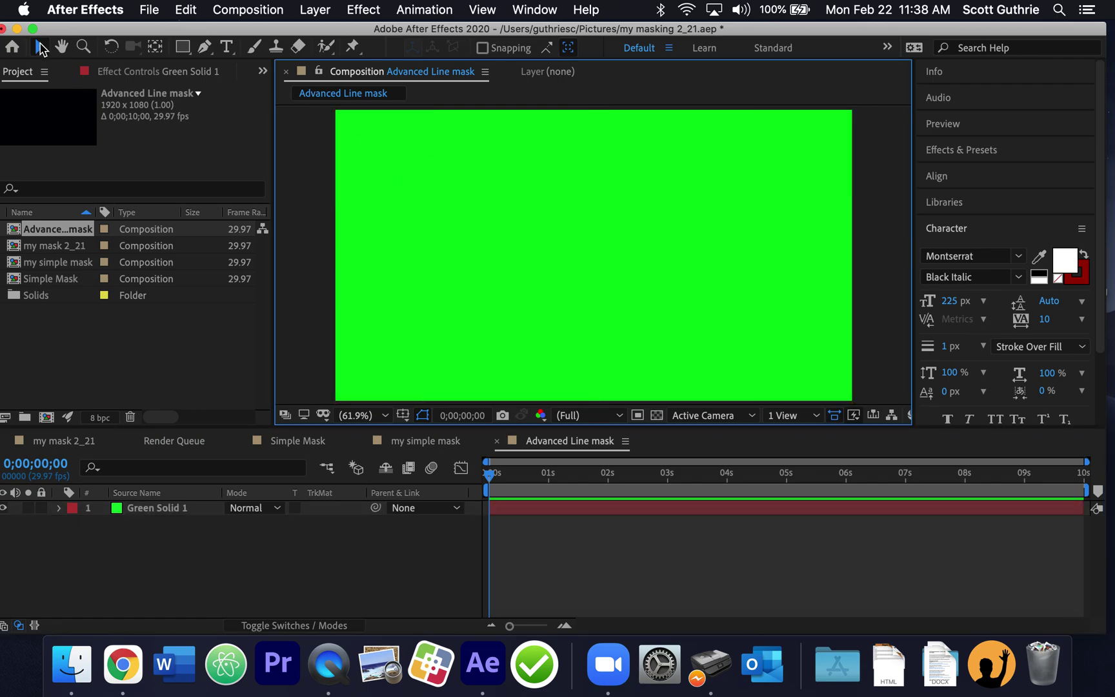
{"action": "left_click", "coordinate": [365, 164]}
{"action": "left_click", "coordinate": [303, 169]}
{"action": "left_click", "coordinate": [227, 47]}
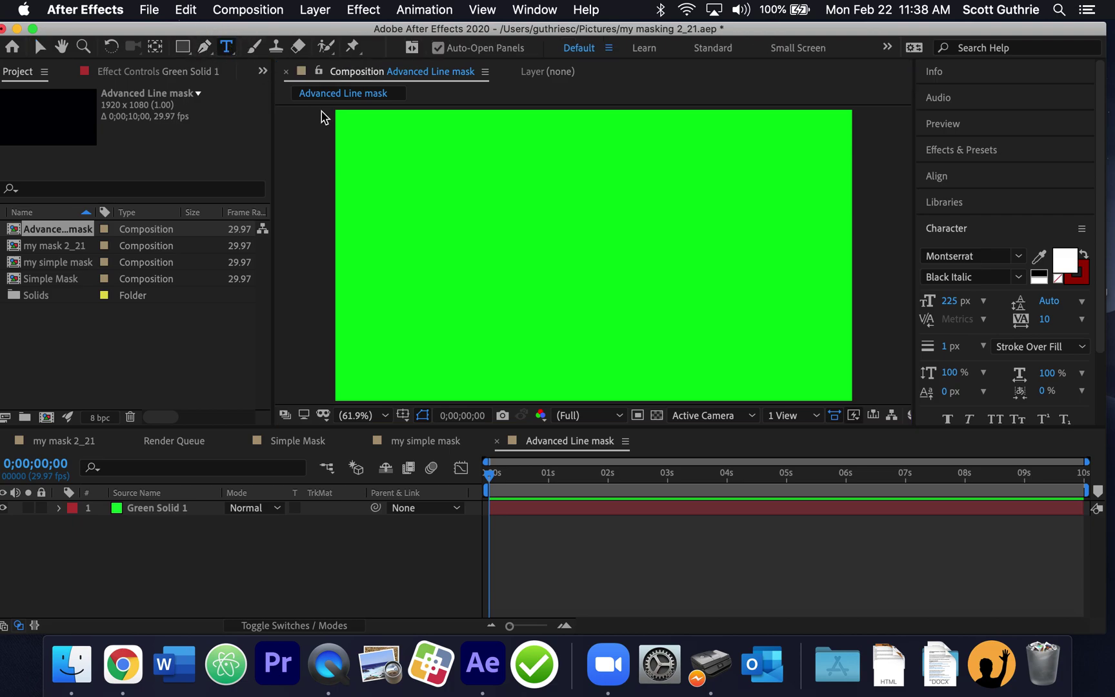
{"action": "left_click", "coordinate": [431, 232]}
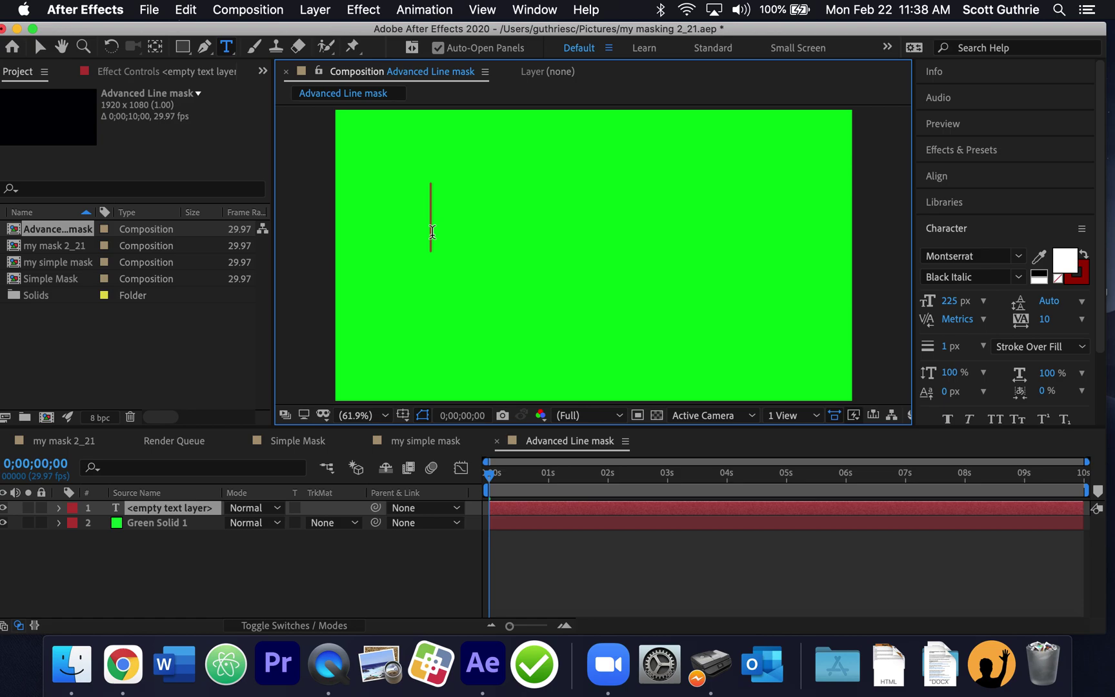
{"action": "type", "text": "REVEAL"}
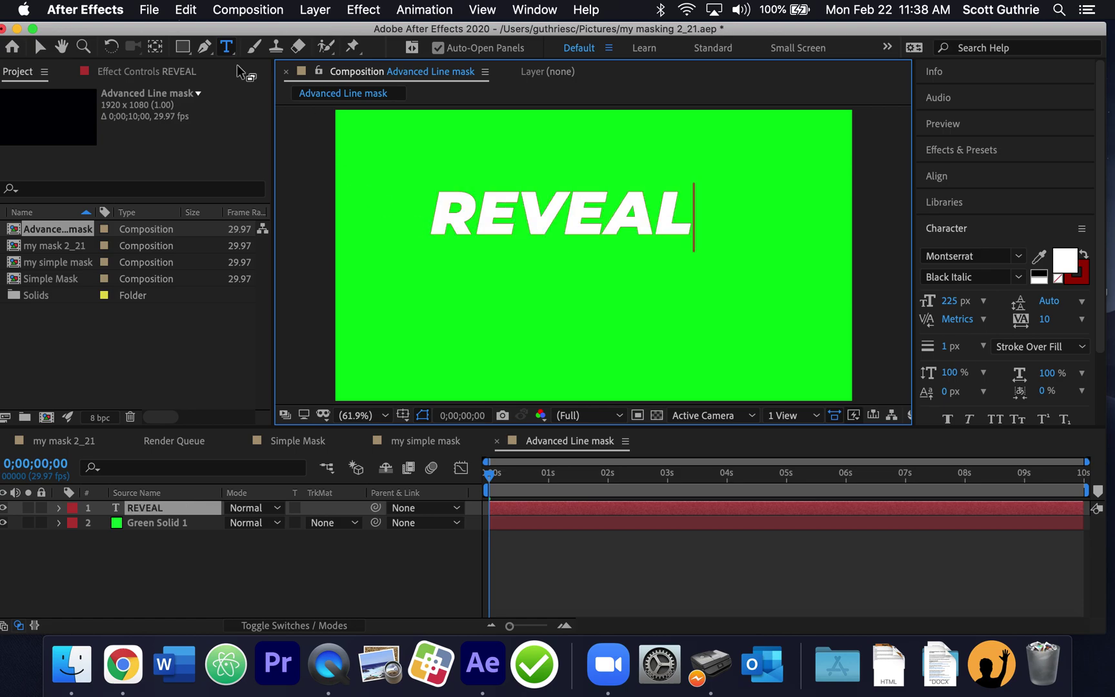
{"action": "left_click", "coordinate": [40, 48]}
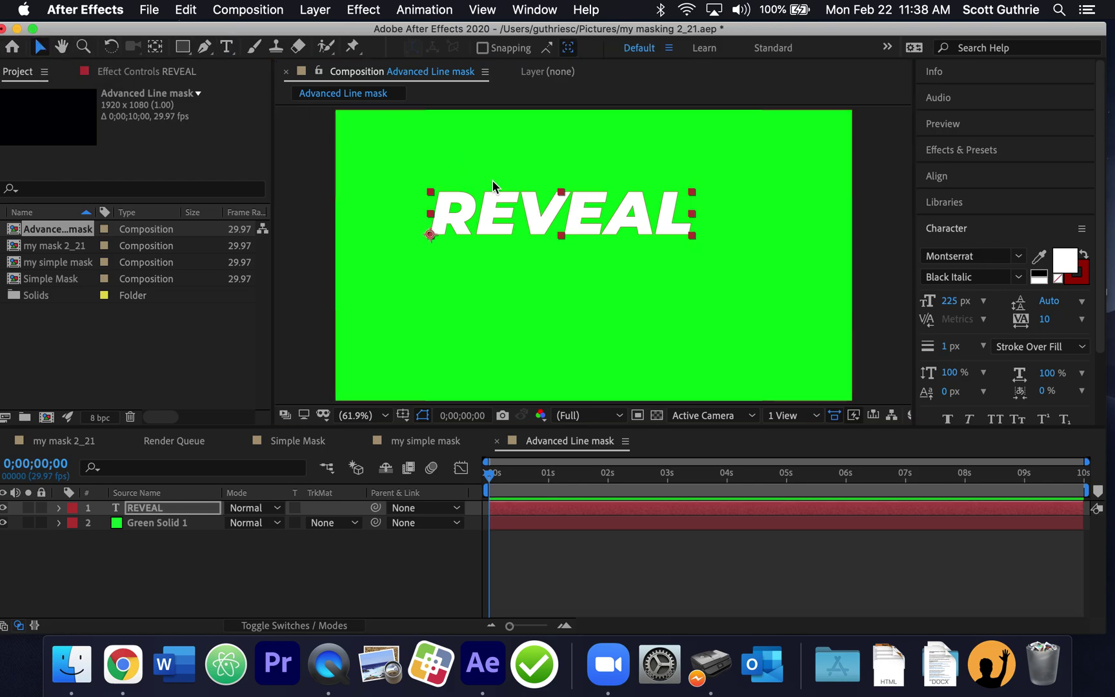
- Move the REVEAL text to the centre of the composition
{"action": "left_click", "coordinate": [535, 223]}
{"action": "left_click_drag", "start_coordinate": [536, 223], "coordinate": [564, 251]}
{"action": "key", "text": "Caps_Lock"}
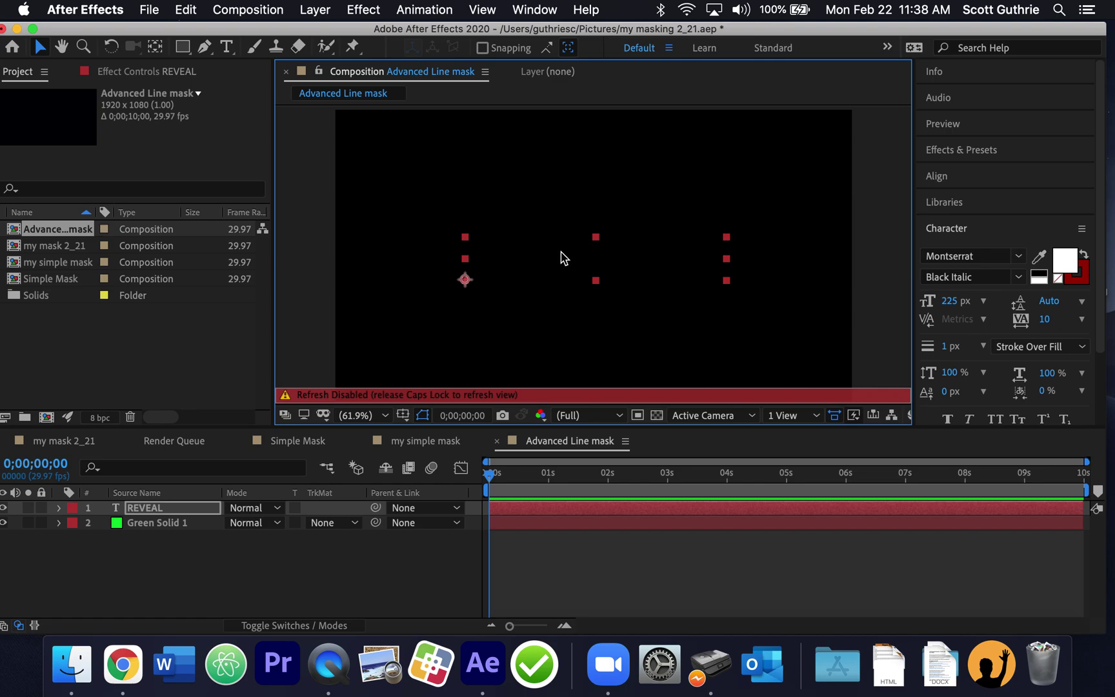
{"action": "key", "text": "Caps_Lock"}
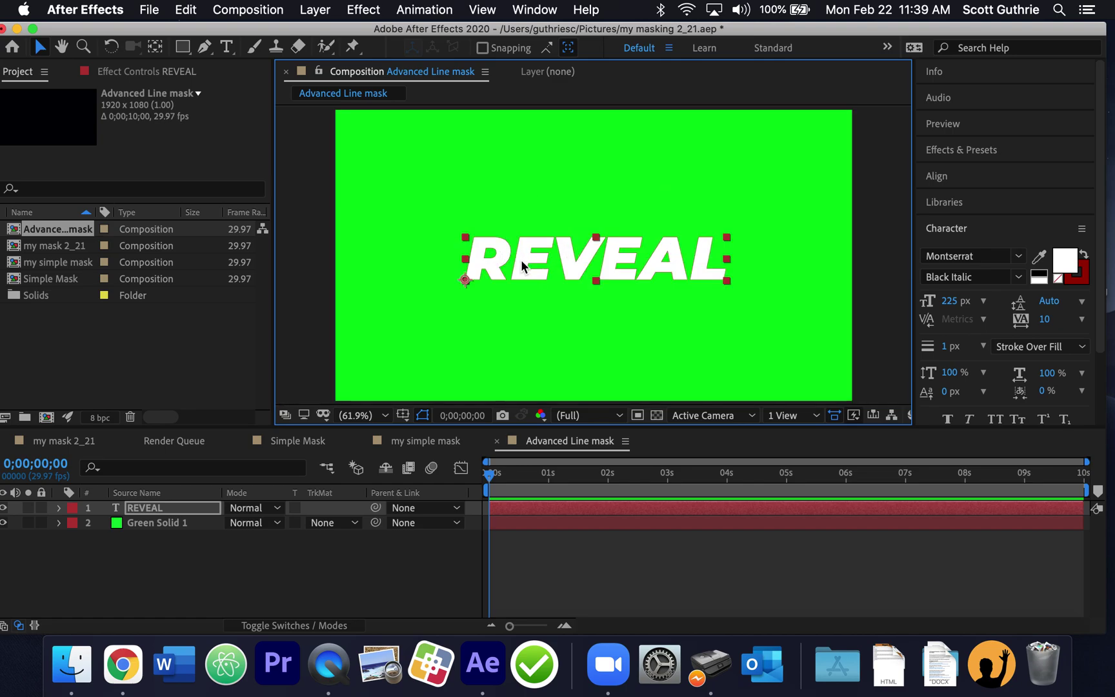
{"action": "mouse_move", "coordinate": [542, 260]}
{"action": "left_mouse_down"}
{"action": "mouse_move", "coordinate": [528, 247]}
{"action": "mouse_move", "coordinate": [534, 260]}
{"action": "left_mouse_up"}
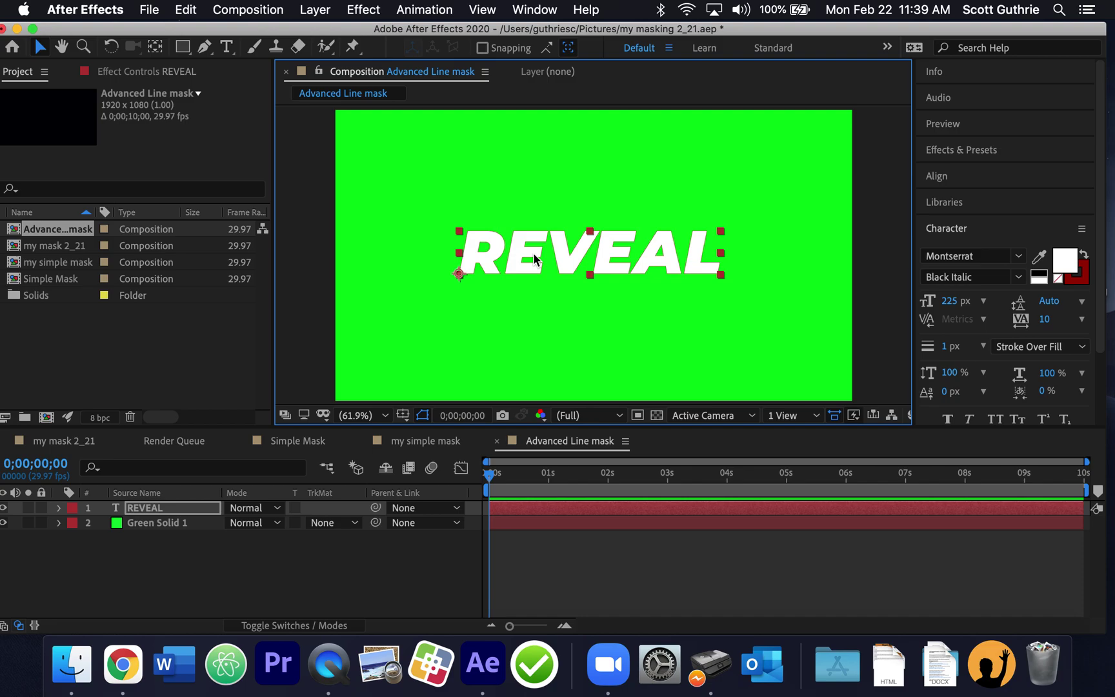
- With no layer selected, set the Rectangle tool's shape fill to magenta, colour C908BC
{"action": "left_click", "coordinate": [500, 195]}
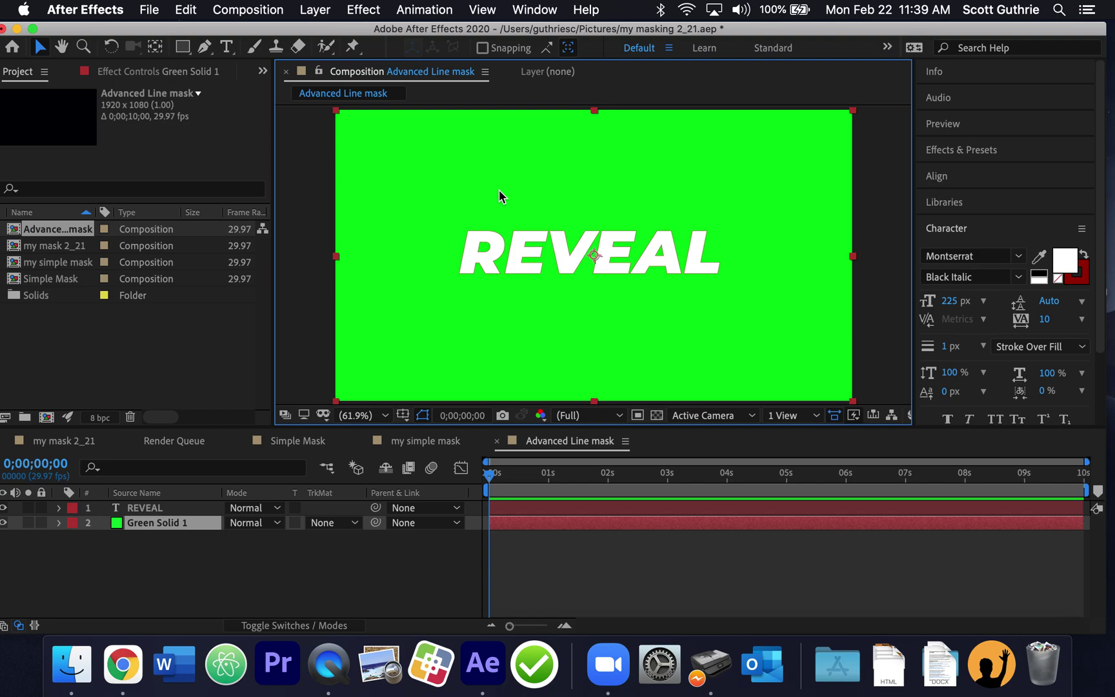
{"action": "left_click", "coordinate": [294, 203]}
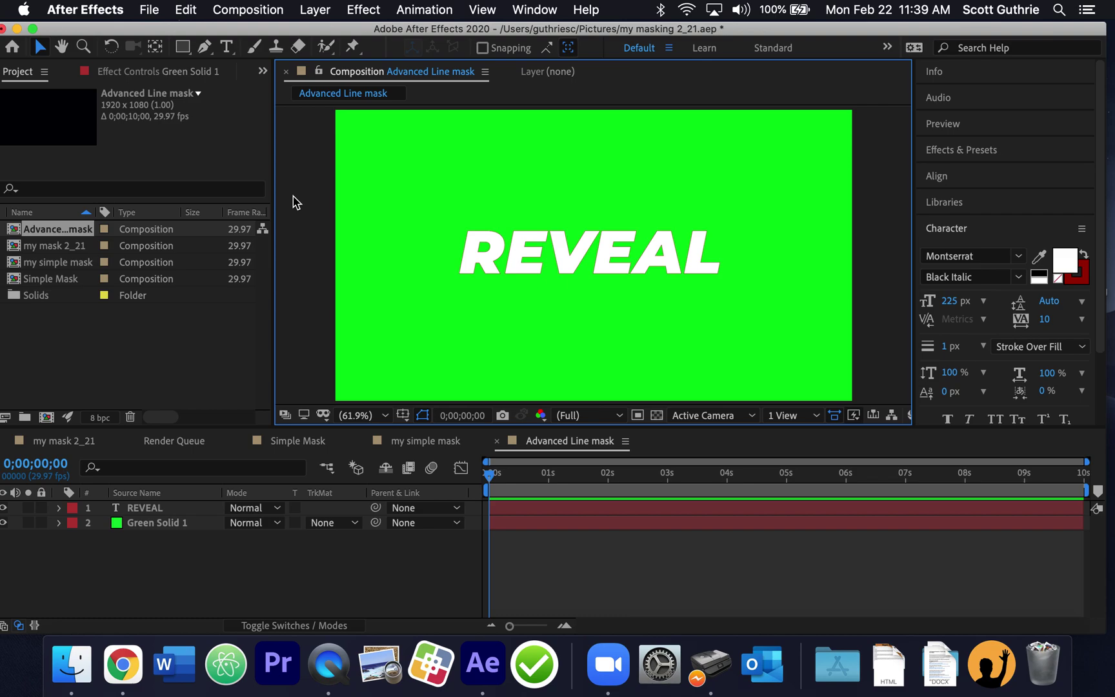
{"action": "left_click", "coordinate": [184, 47]}
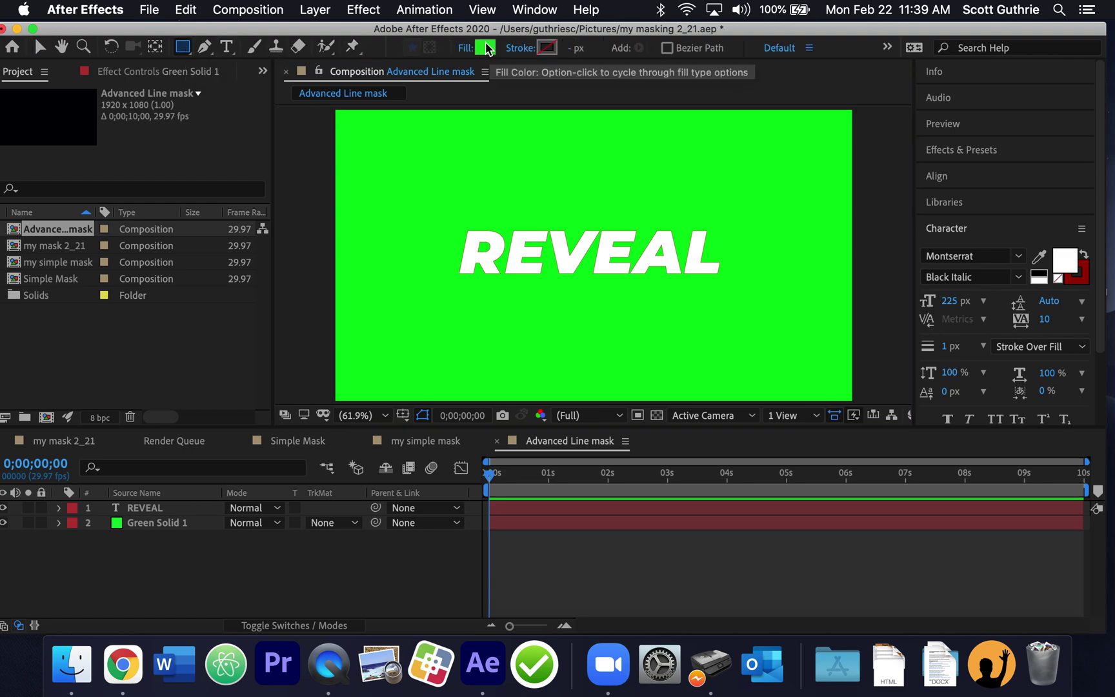
{"action": "left_click", "coordinate": [485, 48]}
{"action": "left_click", "coordinate": [637, 346]}
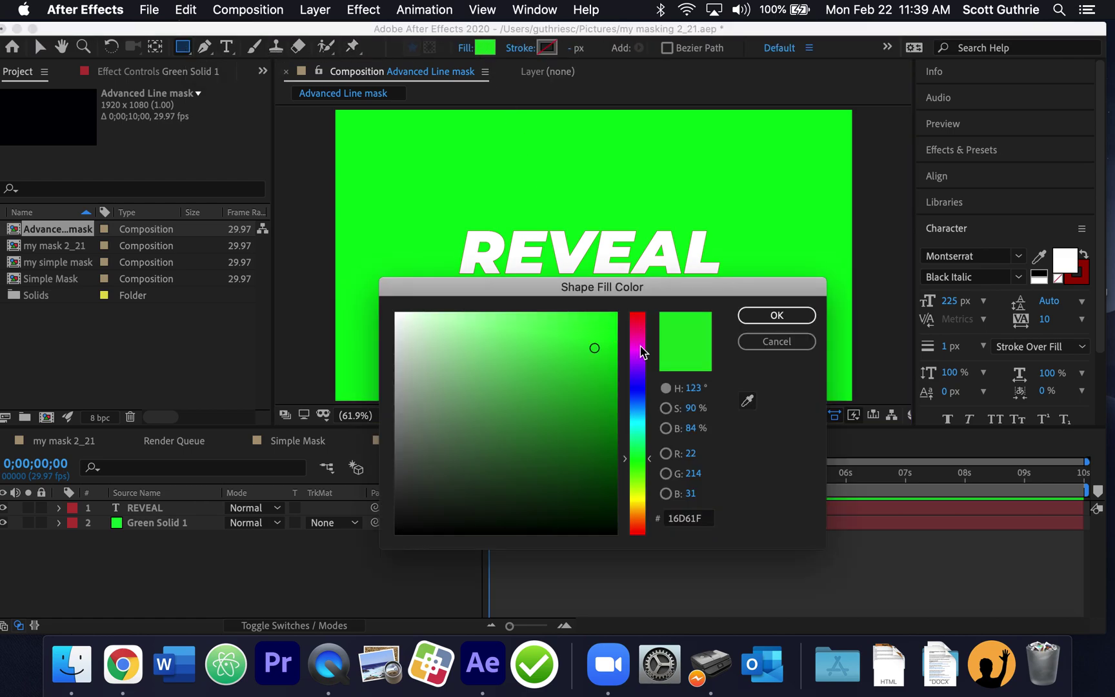
{"action": "mouse_move", "coordinate": [592, 362]}
{"action": "left_mouse_down"}
{"action": "mouse_move", "coordinate": [605, 379]}
{"action": "mouse_move", "coordinate": [607, 360]}
{"action": "left_mouse_up"}
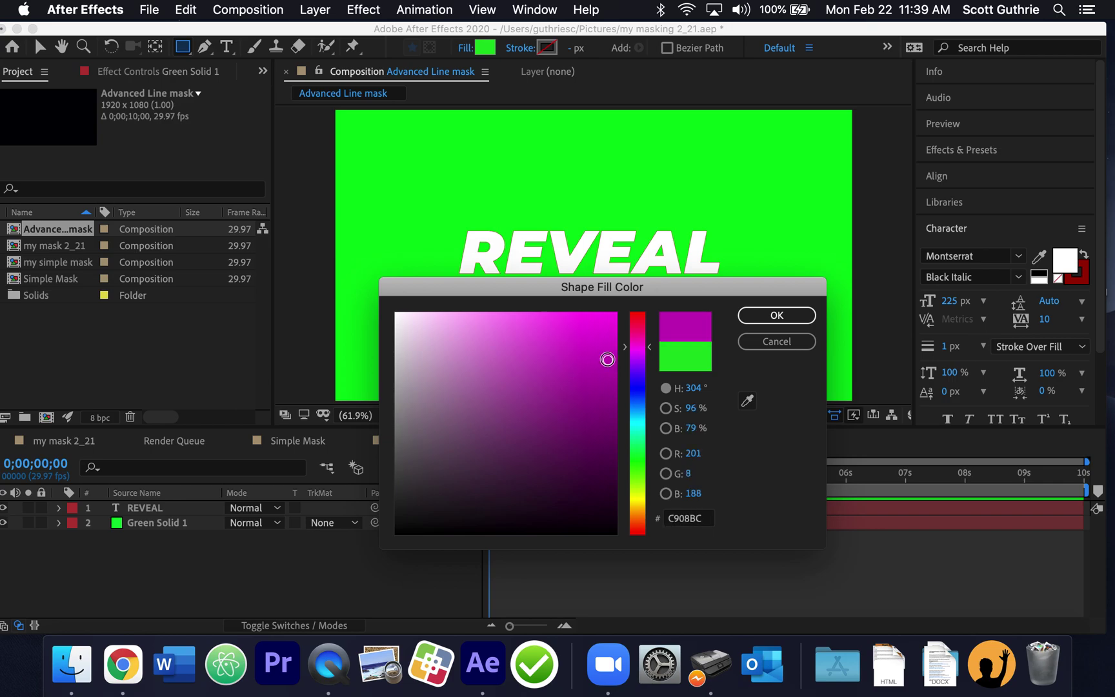
{"action": "left_click", "coordinate": [777, 315]}
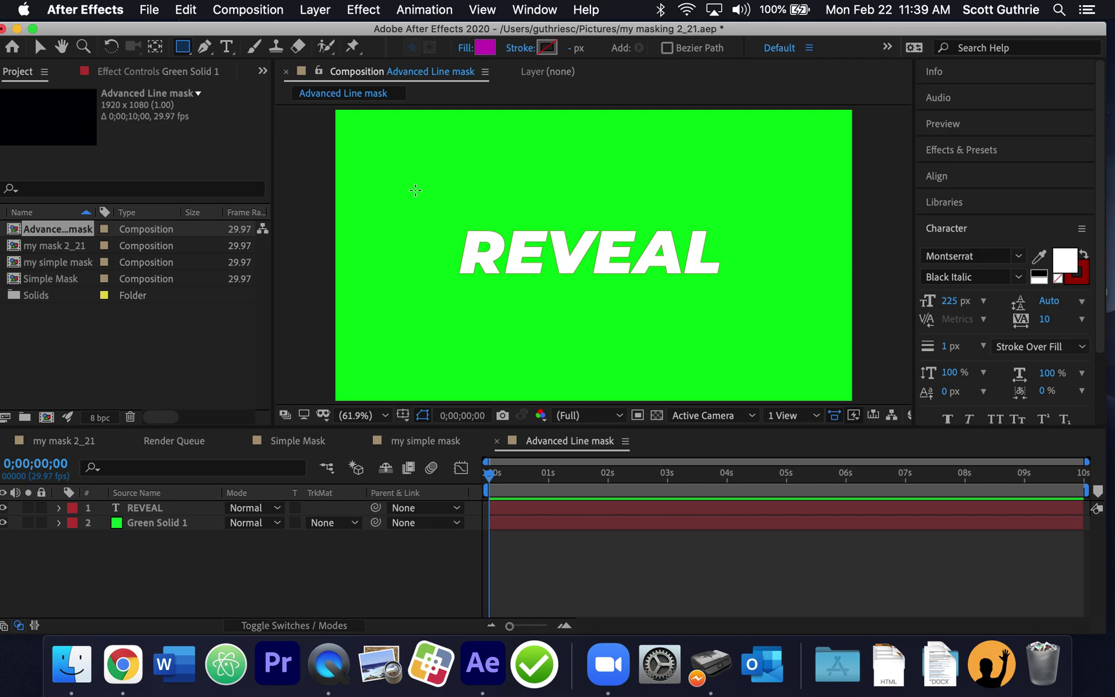
- Draw a wide magenta rectangle that completely covers the REVEAL text, and adjust its position over the text
{"action": "left_click_drag", "start_coordinate": [410, 189], "coordinate": [509, 207]}
{"action": "left_click_drag", "start_coordinate": [604, 230], "coordinate": [753, 285]}
{"action": "left_click_drag", "start_coordinate": [751, 304], "coordinate": [782, 307]}
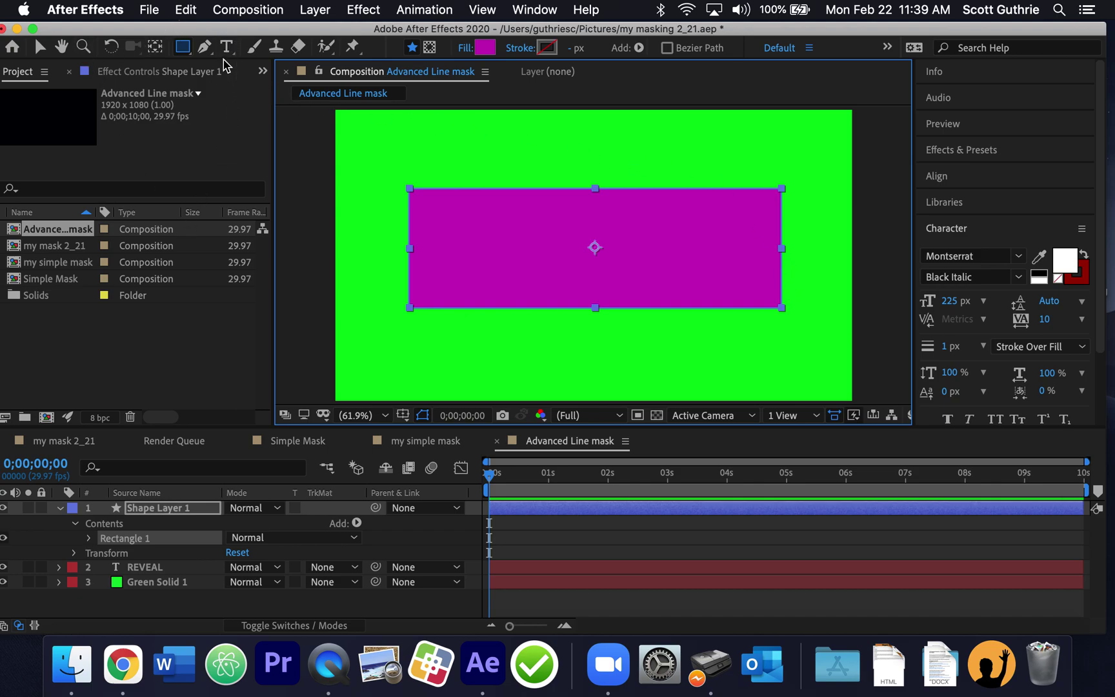
{"action": "left_click", "coordinate": [39, 47]}
{"action": "left_click_drag", "start_coordinate": [545, 266], "coordinate": [520, 260]}
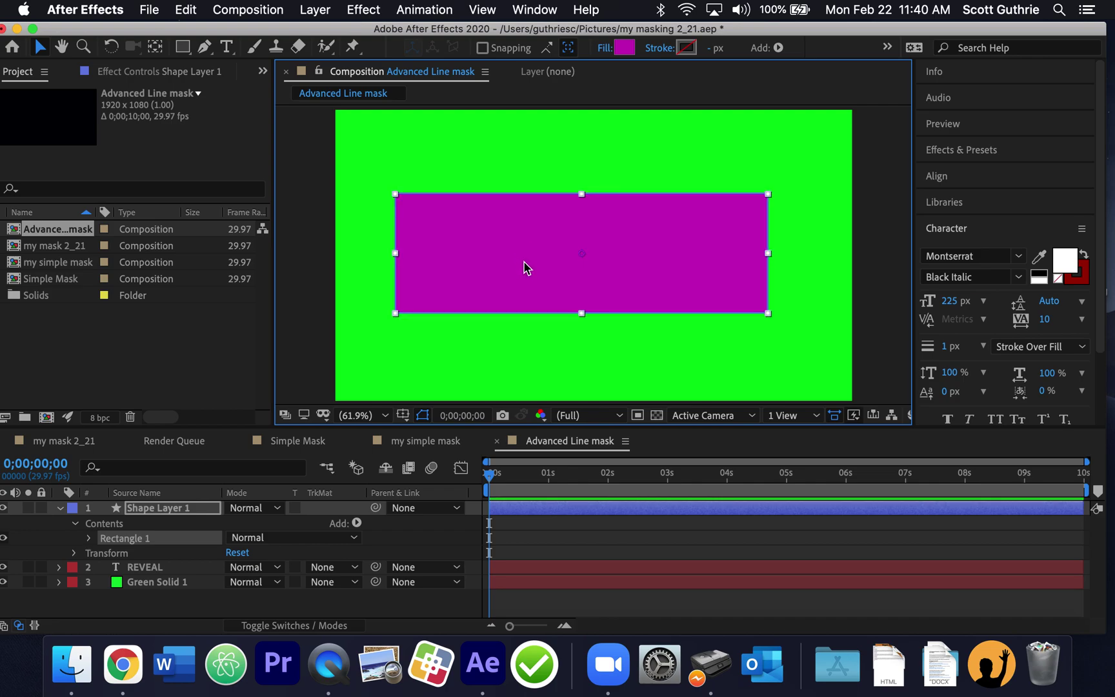
{"action": "left_click", "coordinate": [401, 172]}
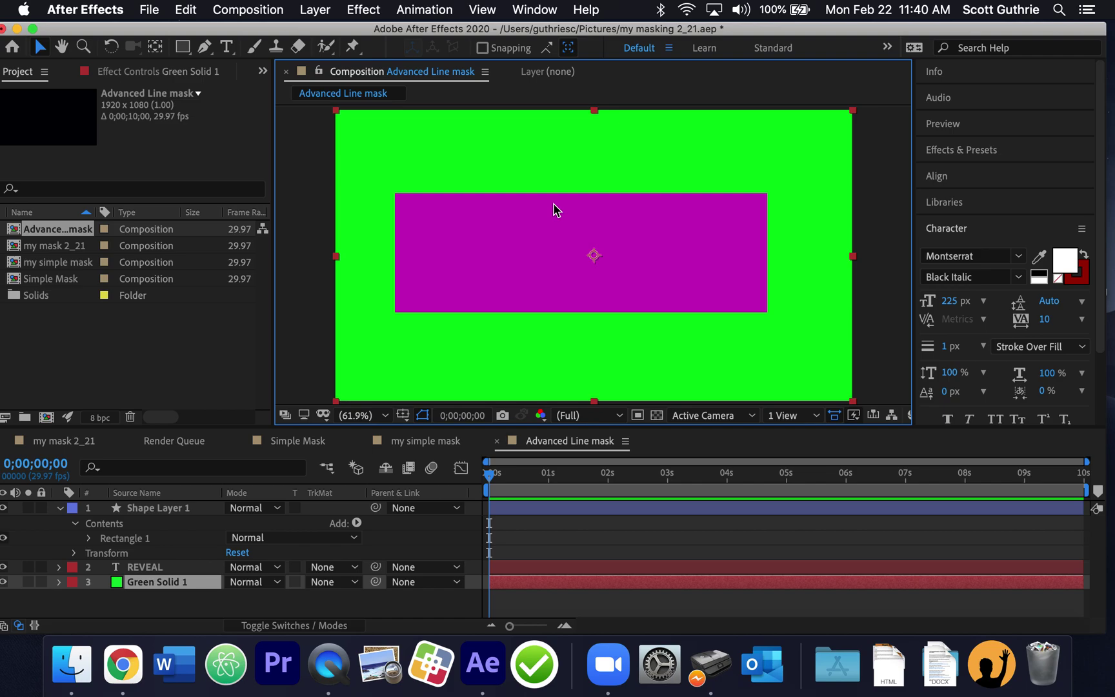
{"action": "left_click", "coordinate": [312, 191]}
{"action": "left_click", "coordinate": [393, 161]}
{"action": "left_click", "coordinate": [315, 180]}
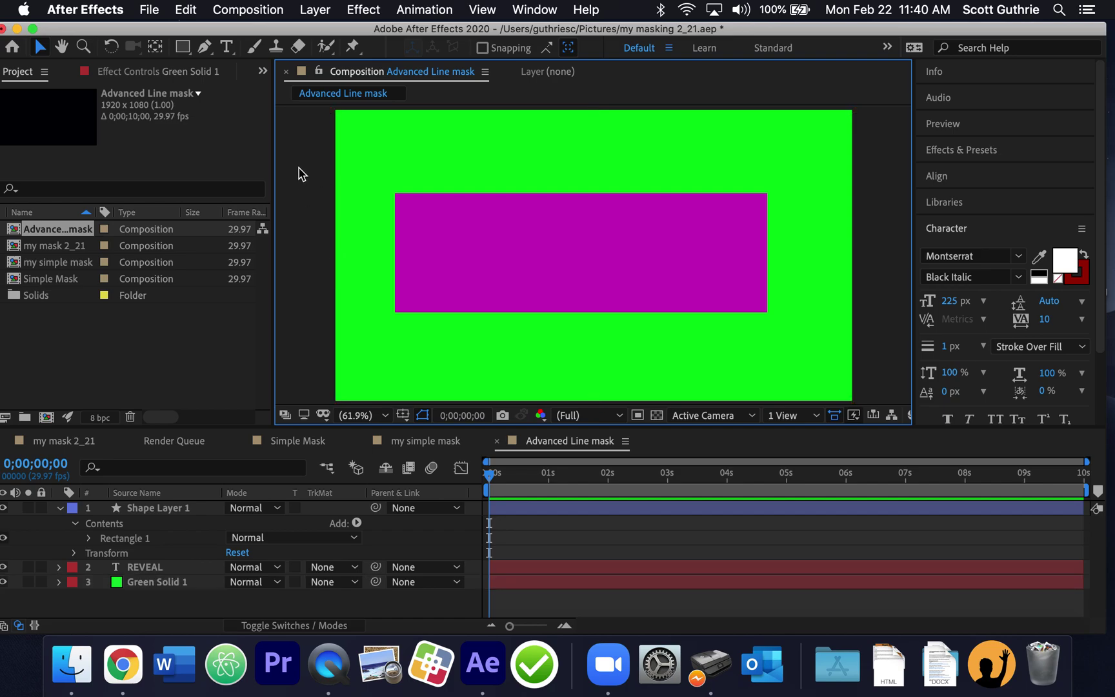
{"action": "left_click", "coordinate": [444, 166]}
{"action": "left_click", "coordinate": [316, 180]}
{"action": "left_click", "coordinate": [362, 50]}
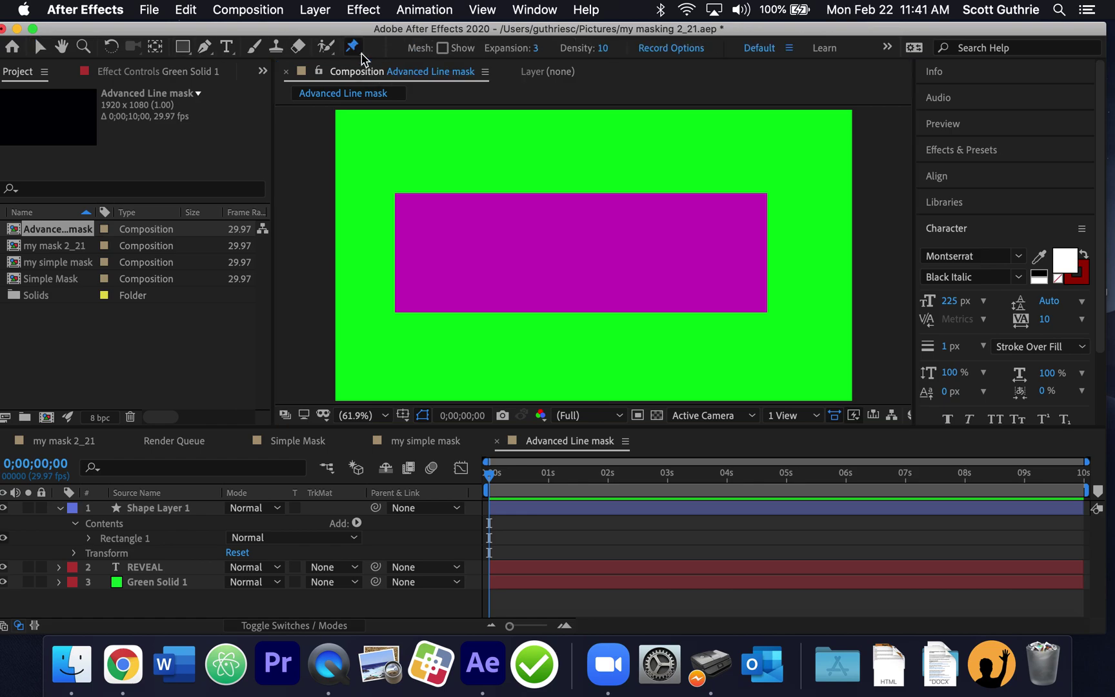
- Activate the Pen tool and set its shape fill to None
{"action": "left_click", "coordinate": [362, 56]}
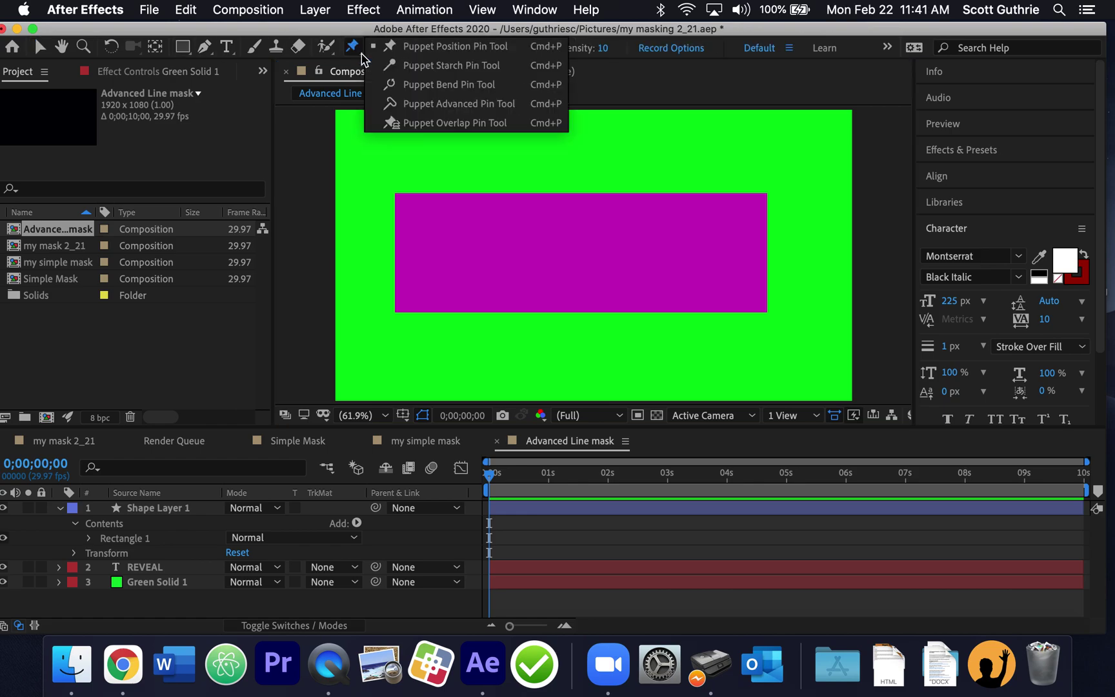
{"action": "left_click", "coordinate": [362, 57]}
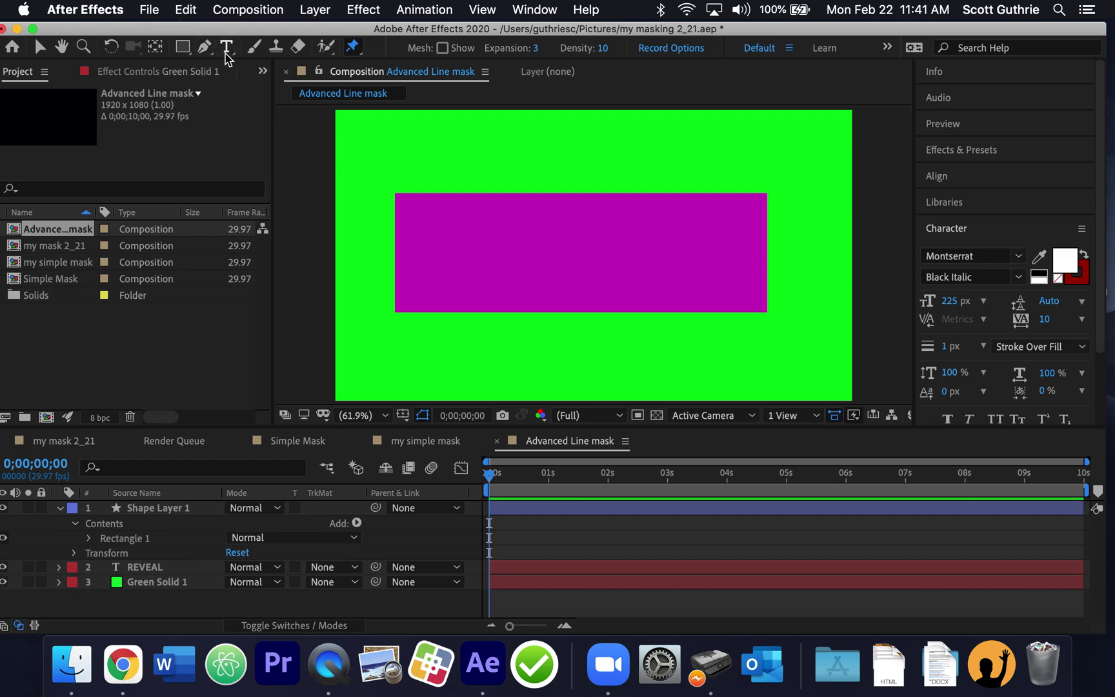
{"action": "left_click", "coordinate": [205, 47]}
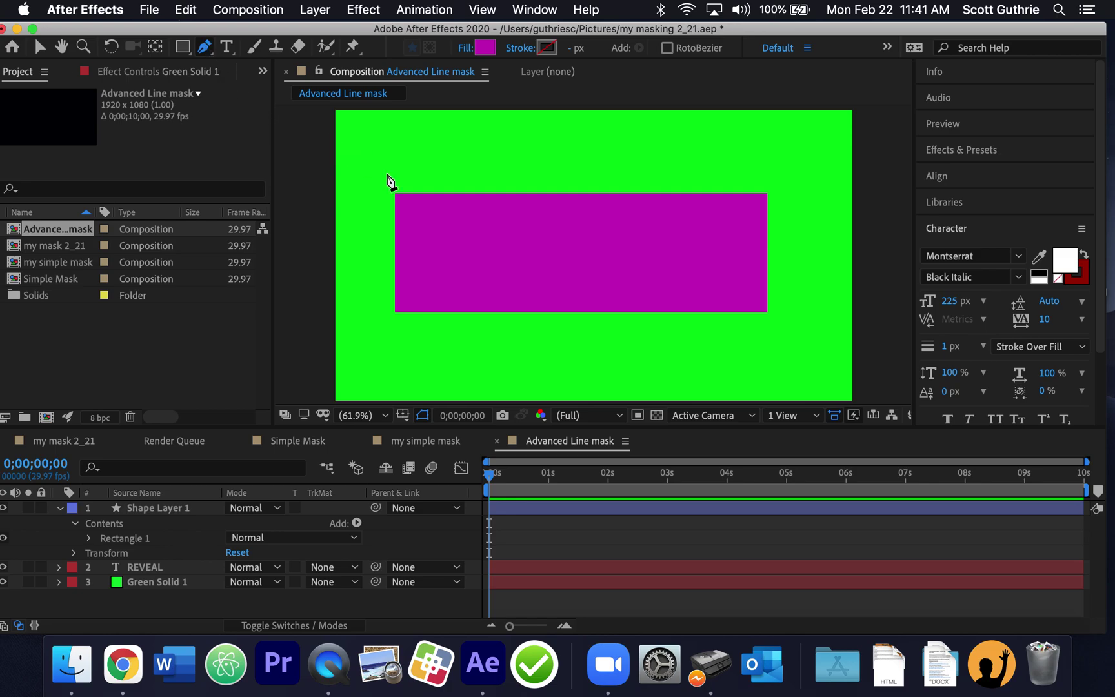
{"action": "left_click", "coordinate": [465, 49]}
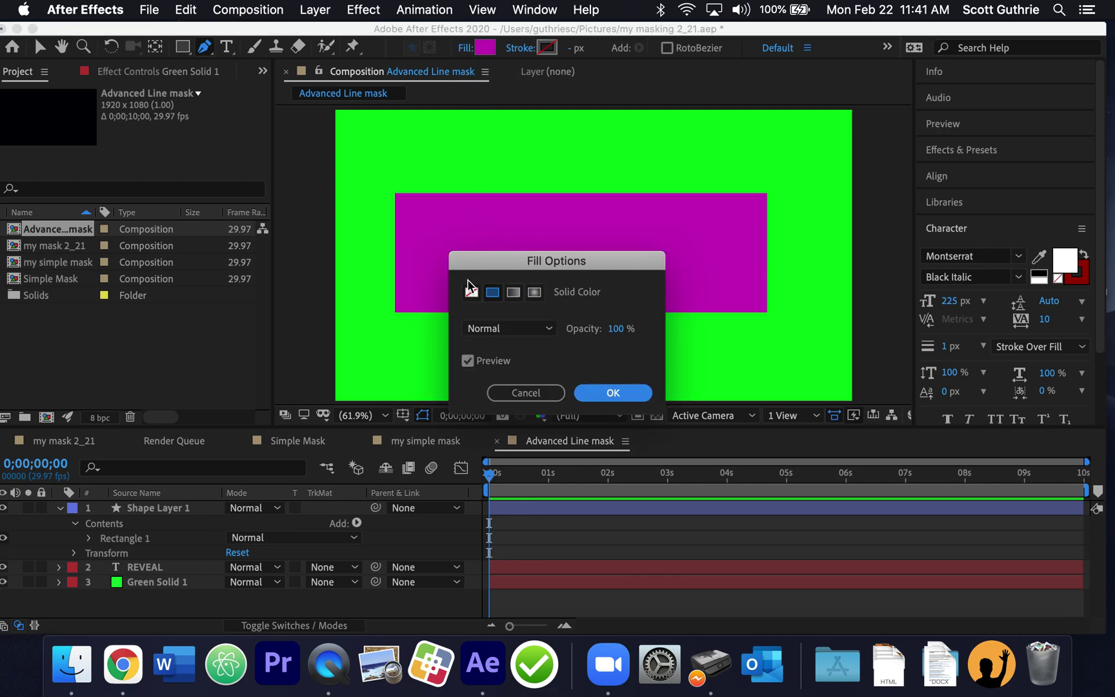
{"action": "left_click", "coordinate": [471, 291]}
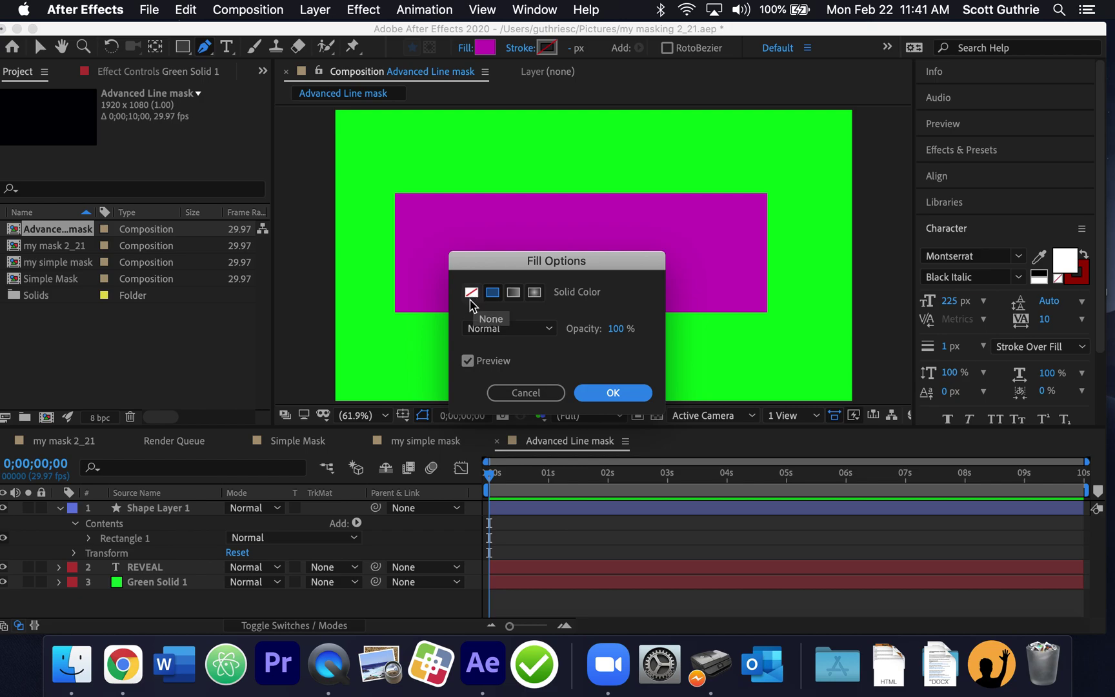
{"action": "left_click", "coordinate": [470, 294]}
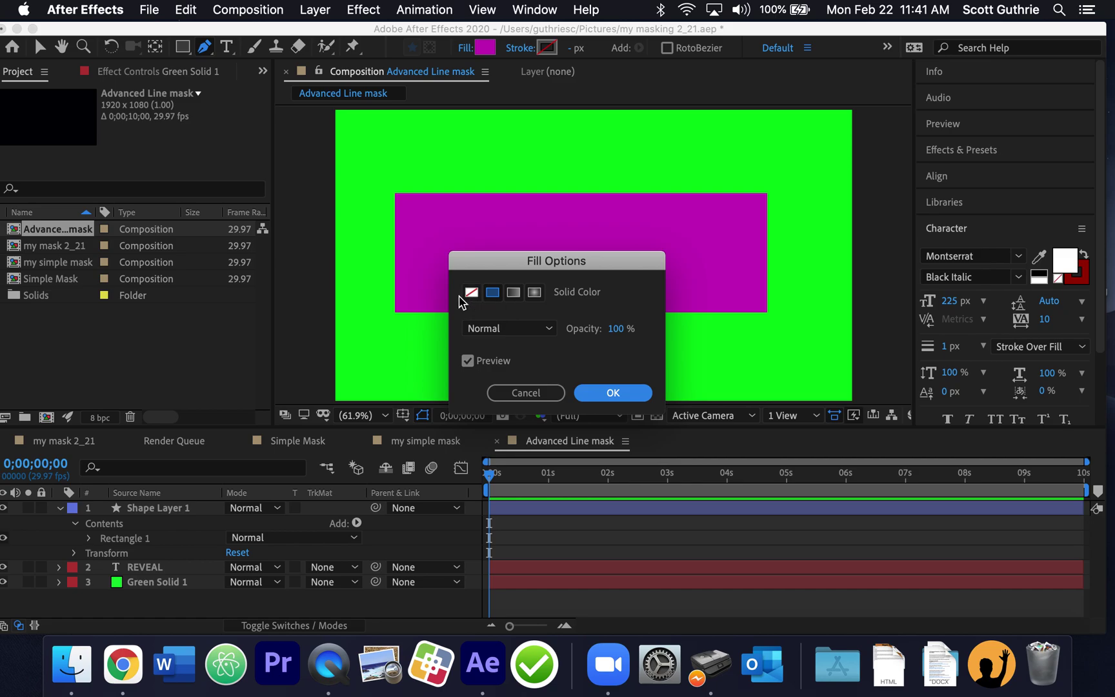
{"action": "left_click", "coordinate": [471, 292]}
{"action": "left_click", "coordinate": [610, 391]}
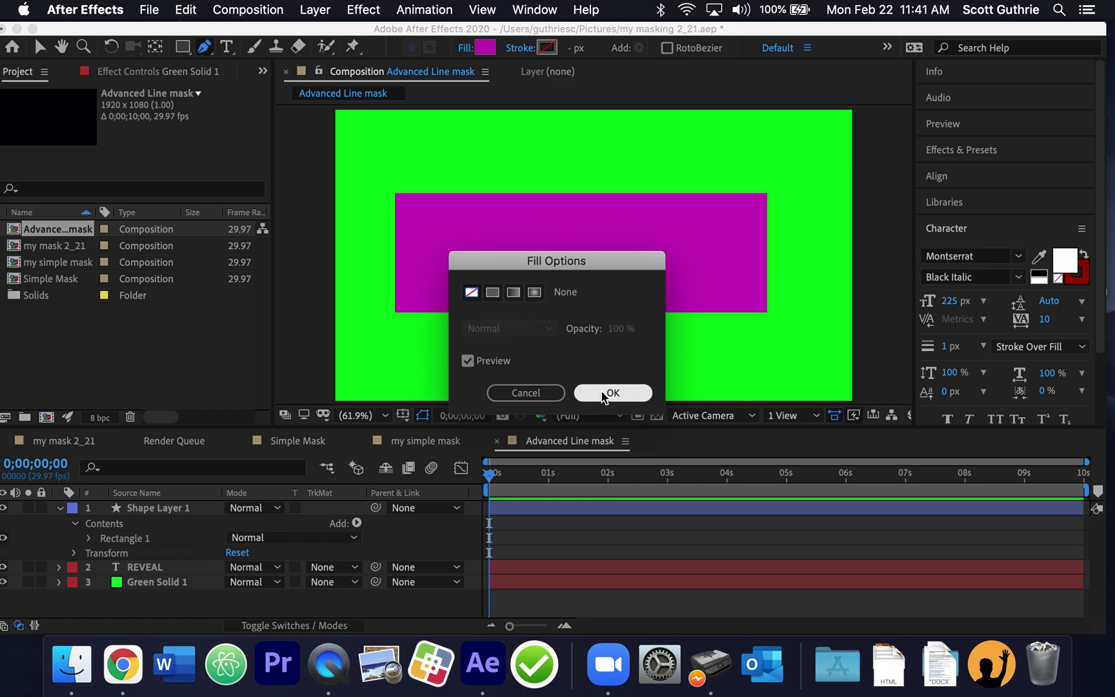
- Set the Pen tool's stroke to Solid Color with a width of 33 px
{"action": "left_click", "coordinate": [521, 50]}
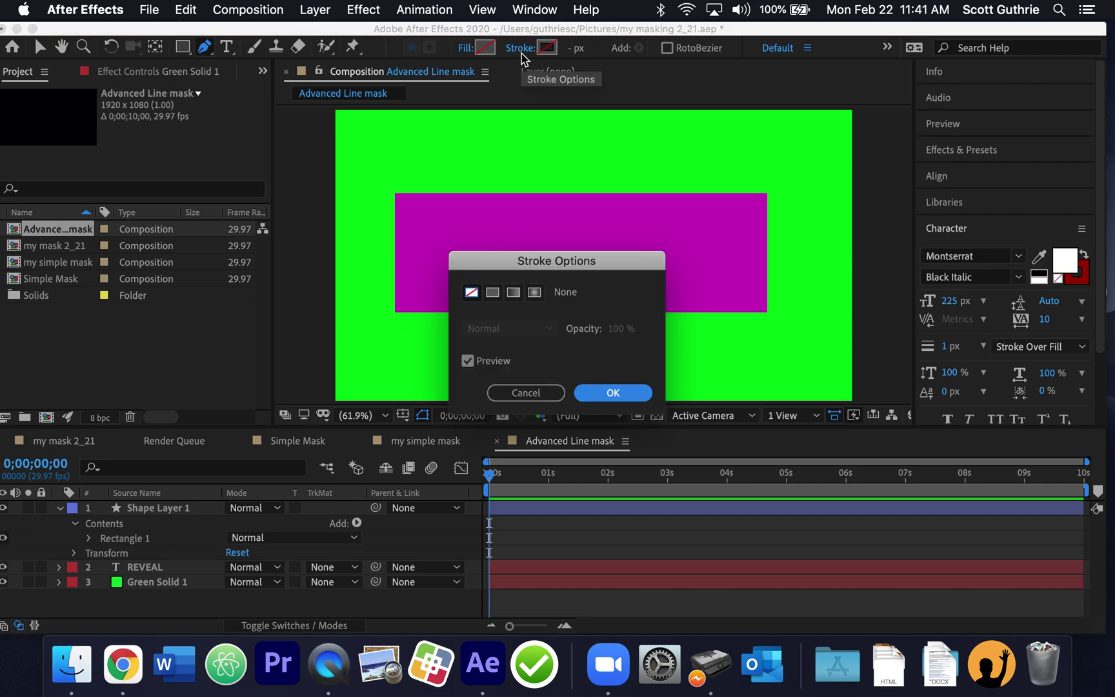
{"action": "left_click", "coordinate": [493, 294]}
{"action": "left_click", "coordinate": [610, 392]}
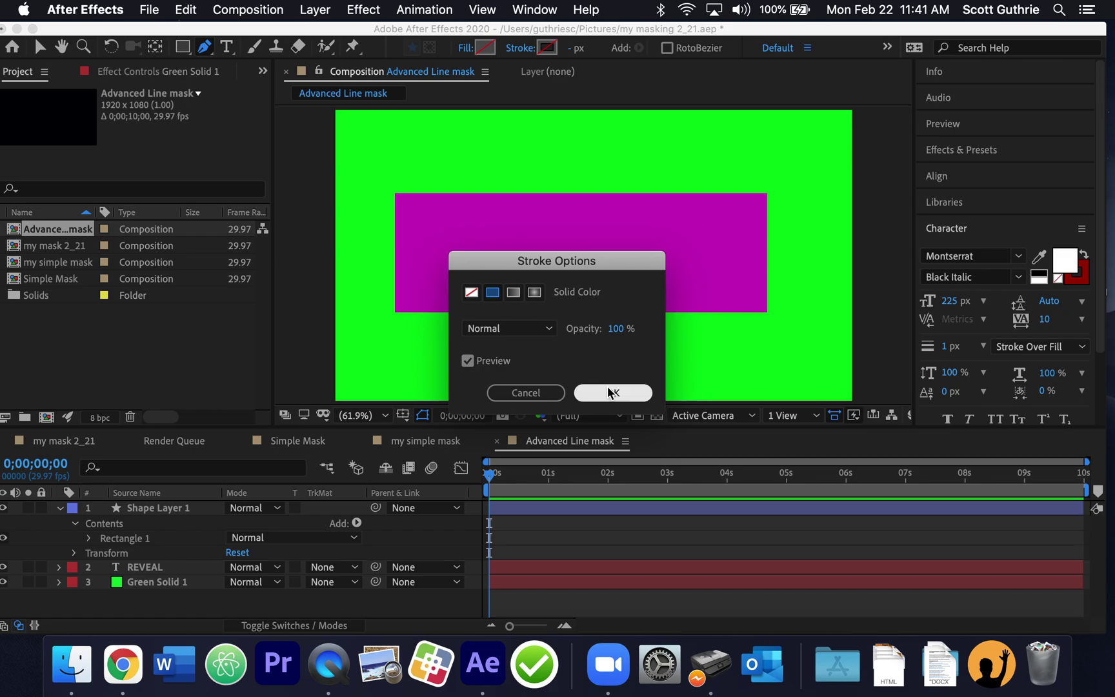
{"action": "left_click_drag", "start_coordinate": [573, 49], "coordinate": [586, 50]}
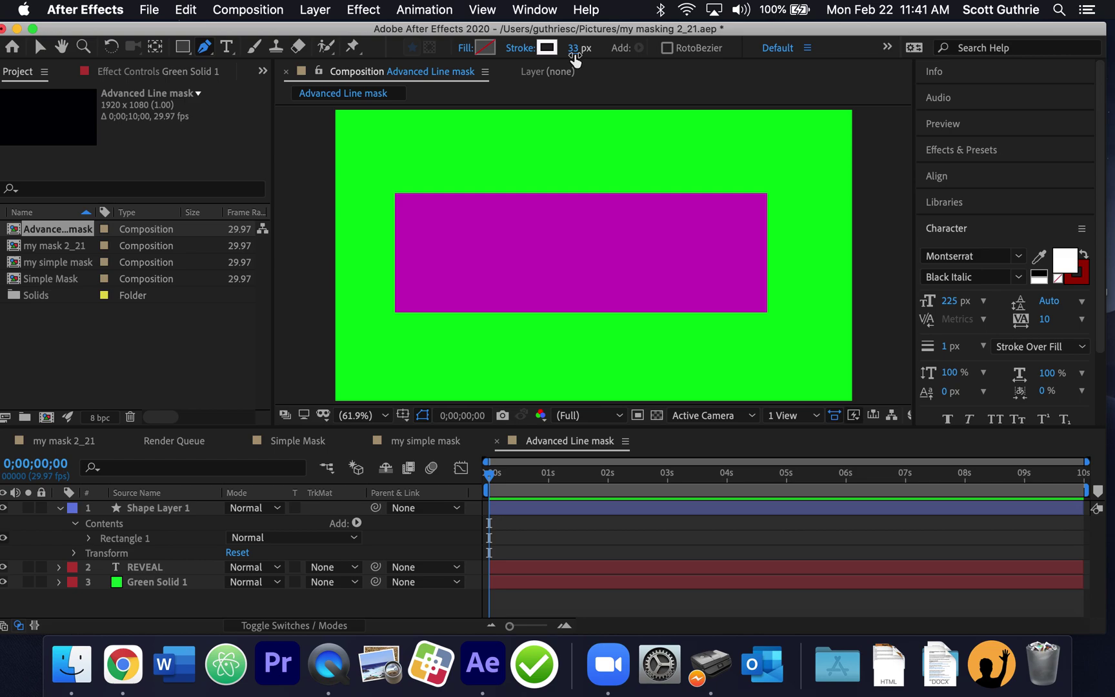
- Draw a straight horizontal line slightly wider than the magenta rectangle and move it just above the rectangle's upper edge
{"action": "left_click", "coordinate": [371, 175]}
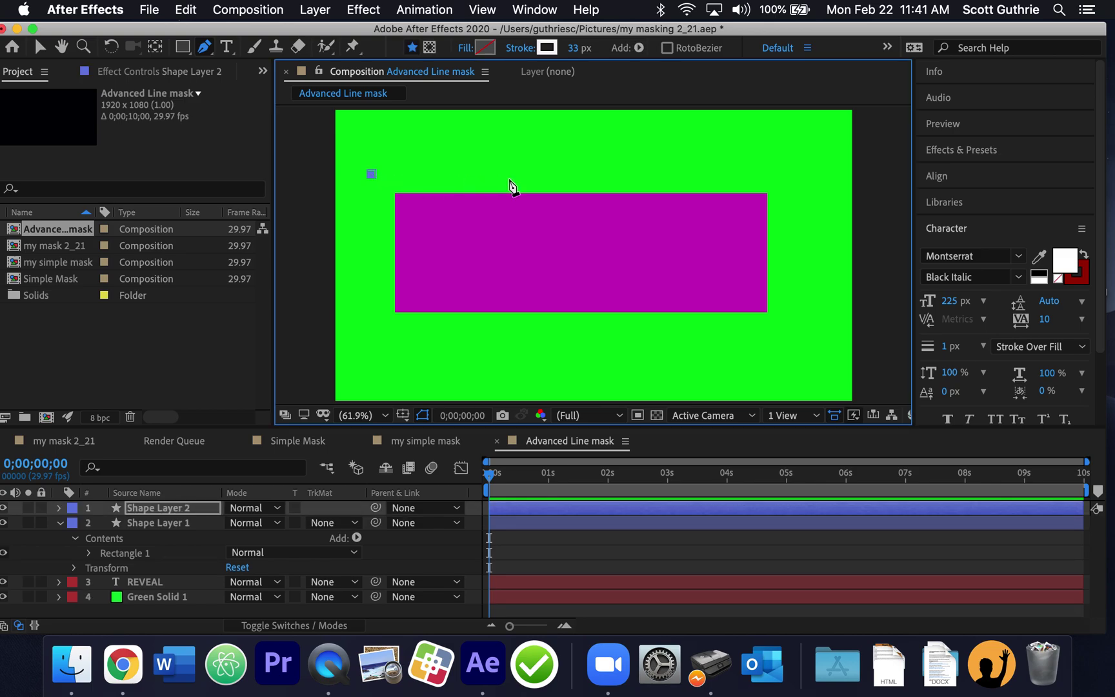
{"action": "left_click", "coordinate": [783, 173]}
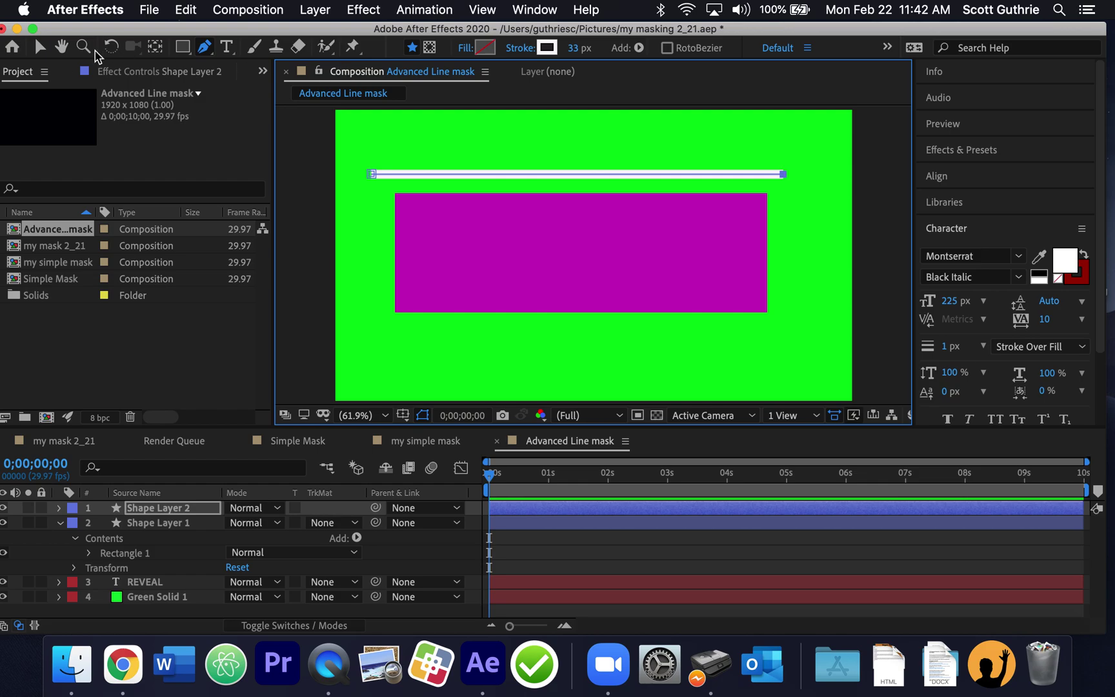
{"action": "left_click", "coordinate": [40, 48]}
{"action": "left_click", "coordinate": [474, 173]}
{"action": "left_click_drag", "start_coordinate": [532, 175], "coordinate": [531, 191]}
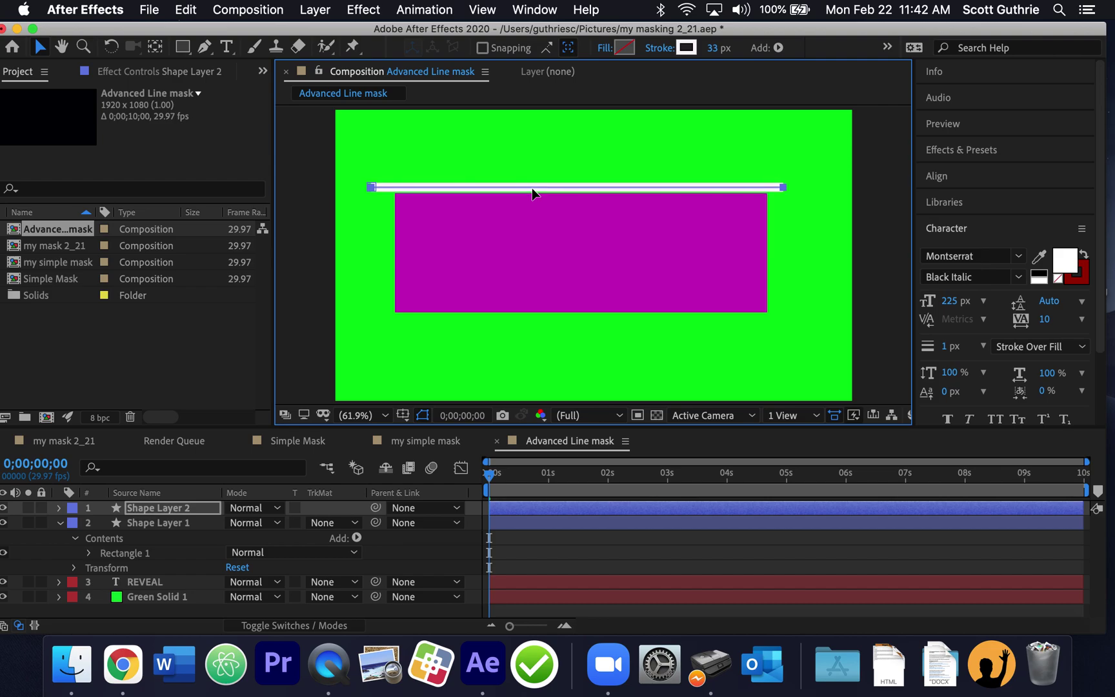
{"action": "left_click_drag", "start_coordinate": [532, 191], "coordinate": [532, 191]}
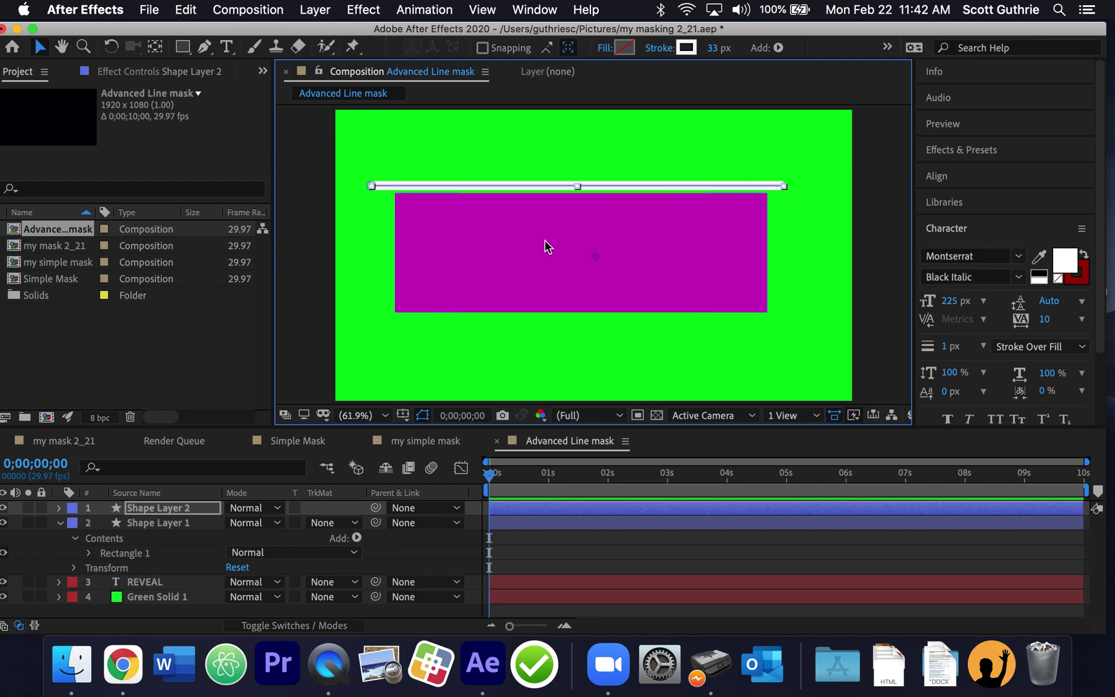
- Move the magenta rectangle straight down until it sits directly below the REVEAL text
{"action": "left_click_drag", "start_coordinate": [545, 247], "coordinate": [542, 328]}
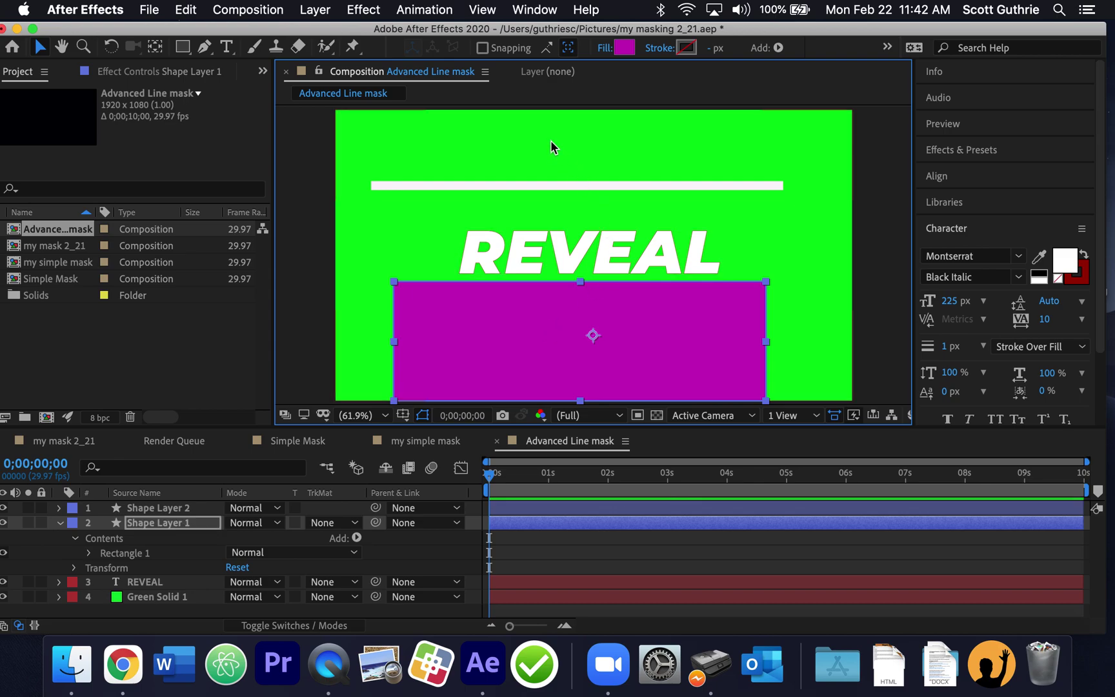
{"action": "left_click", "coordinate": [525, 179]}
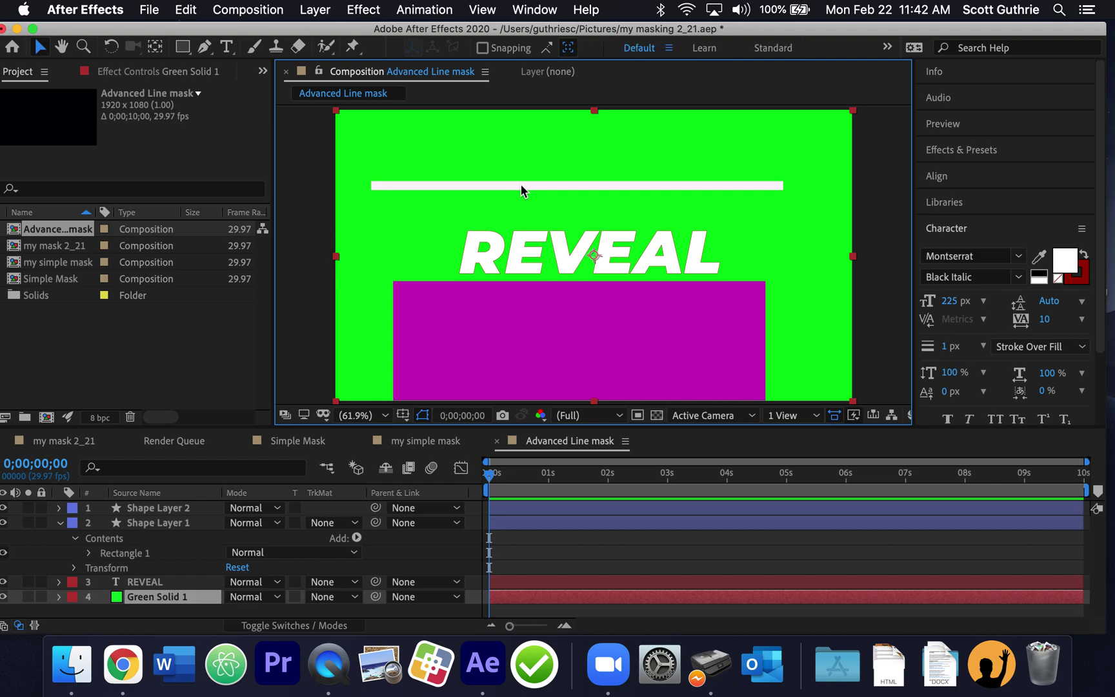
{"action": "left_click", "coordinate": [325, 194]}
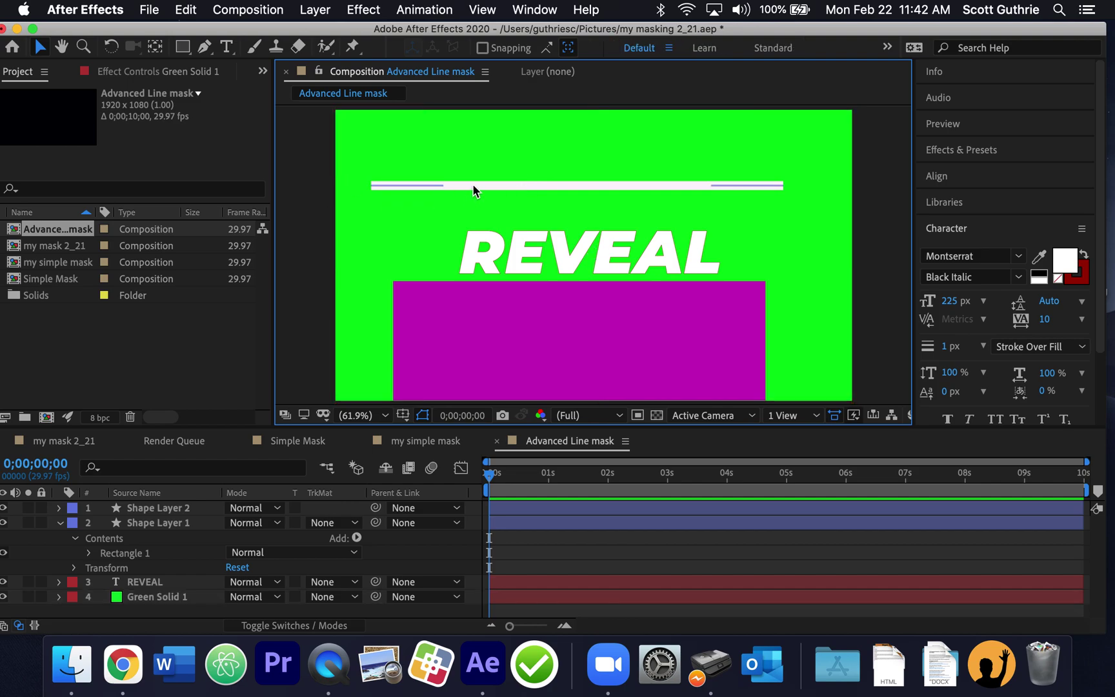
{"action": "left_click", "coordinate": [473, 184]}
{"action": "left_click", "coordinate": [473, 197]}
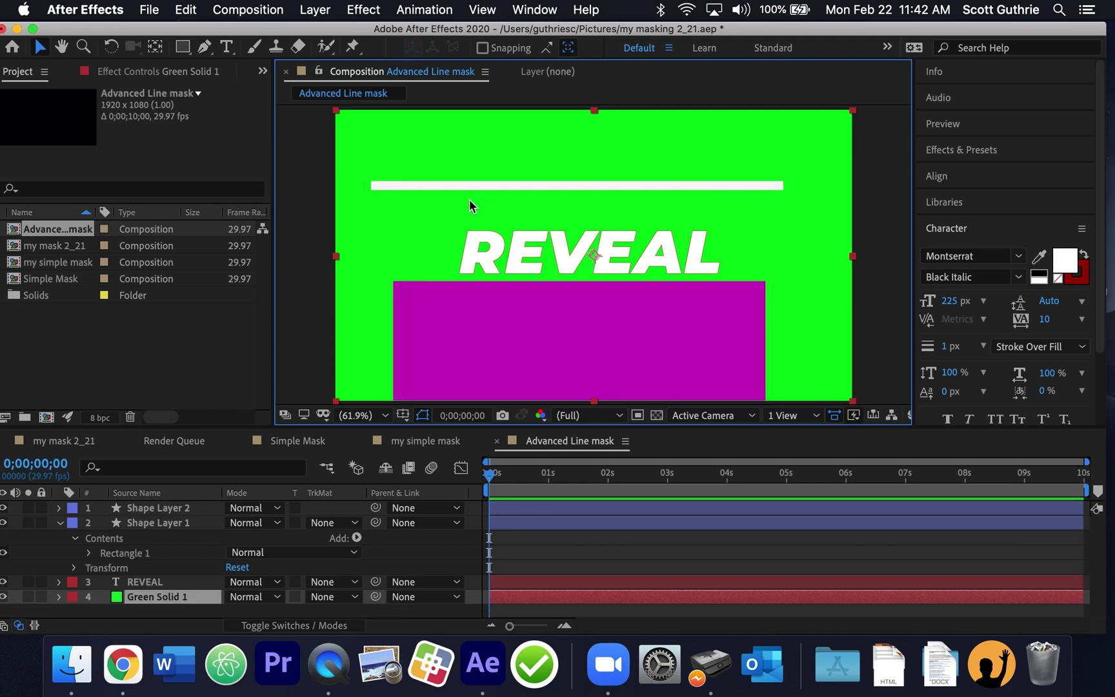
{"action": "left_click", "coordinate": [307, 181]}
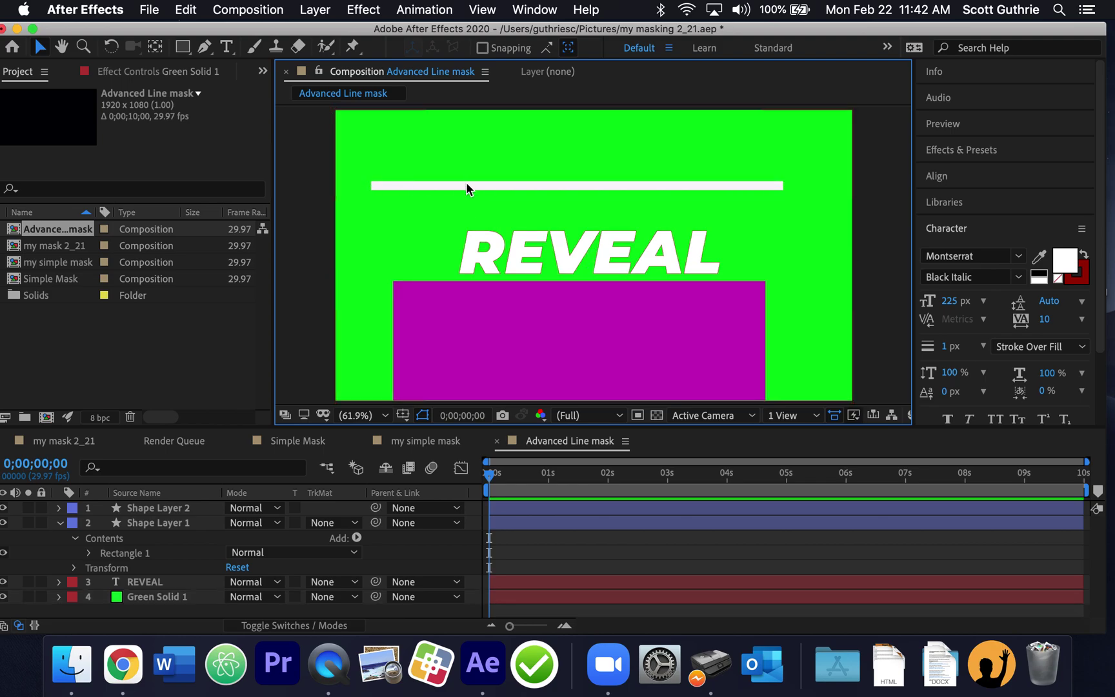
- Move the white line down below the REVEAL text so that it covers the magenta rectangle's upper edge
{"action": "left_click", "coordinate": [581, 513]}
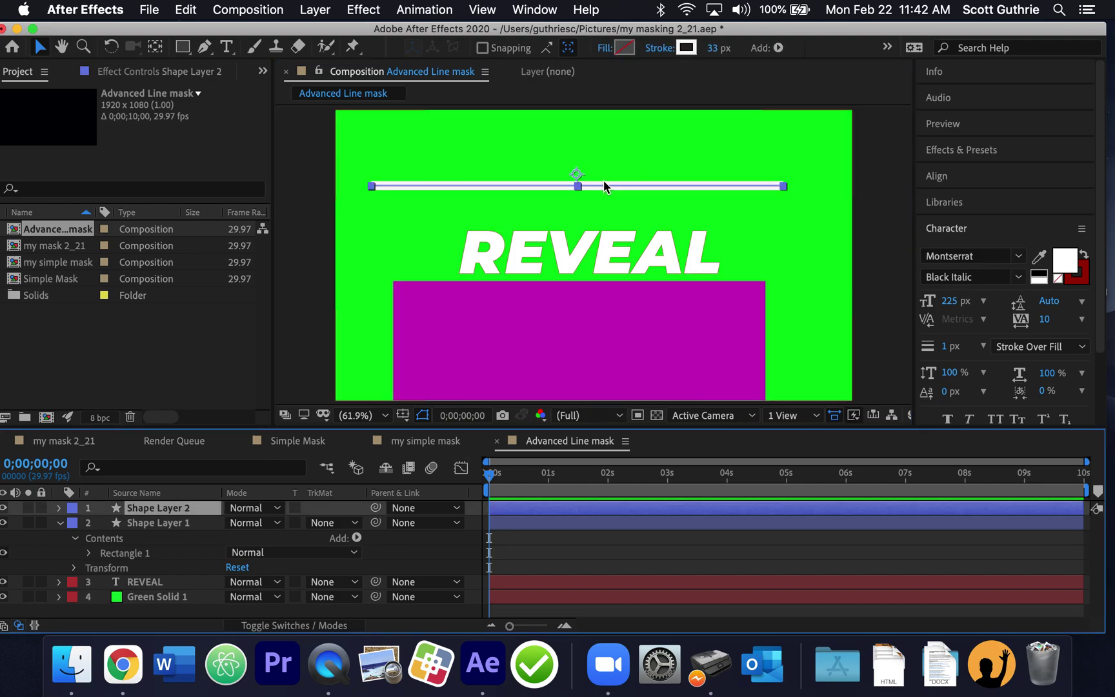
{"action": "key", "text": "shift+Down"}
{"action": "key", "text": "shift+Down"}
{"action": "key", "text": "shift+Down"}
{"action": "key", "text": "shift+Down"}
{"action": "key", "text": "shift+Down"}
{"action": "key", "text": "shift+Down"}
{"action": "key", "text": "shift+Down"}
{"action": "key", "text": "shift+Down"}
{"action": "key", "text": "shift+Down"}
{"action": "key", "text": "shift+Down"}
{"action": "key", "text": "shift+Down"}
{"action": "key", "text": "shift+Down"}
{"action": "key", "text": "shift+Down"}
{"action": "key", "text": "shift+Down"}
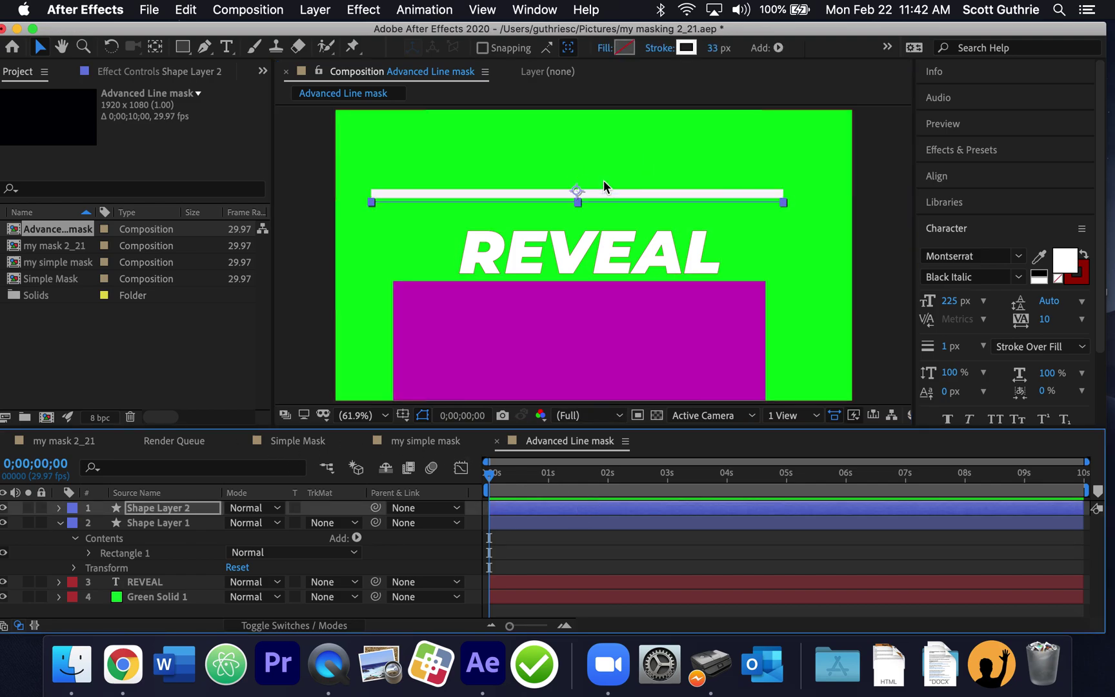
{"action": "key", "text": "shift+Down"}
{"action": "key", "text": "shift+Down"}
{"action": "key", "text": "shift+Down"}
{"action": "key", "text": "shift+Down"}
{"action": "key", "text": "shift+Down"}
{"action": "key", "text": "shift+Down"}
{"action": "key", "text": "shift+Down"}
{"action": "key", "text": "shift+Down"}
{"action": "key", "text": "shift+Down"}
{"action": "key", "text": "shift+Down"}
{"action": "key", "text": "shift+Down"}
{"action": "key", "text": "shift+Down"}
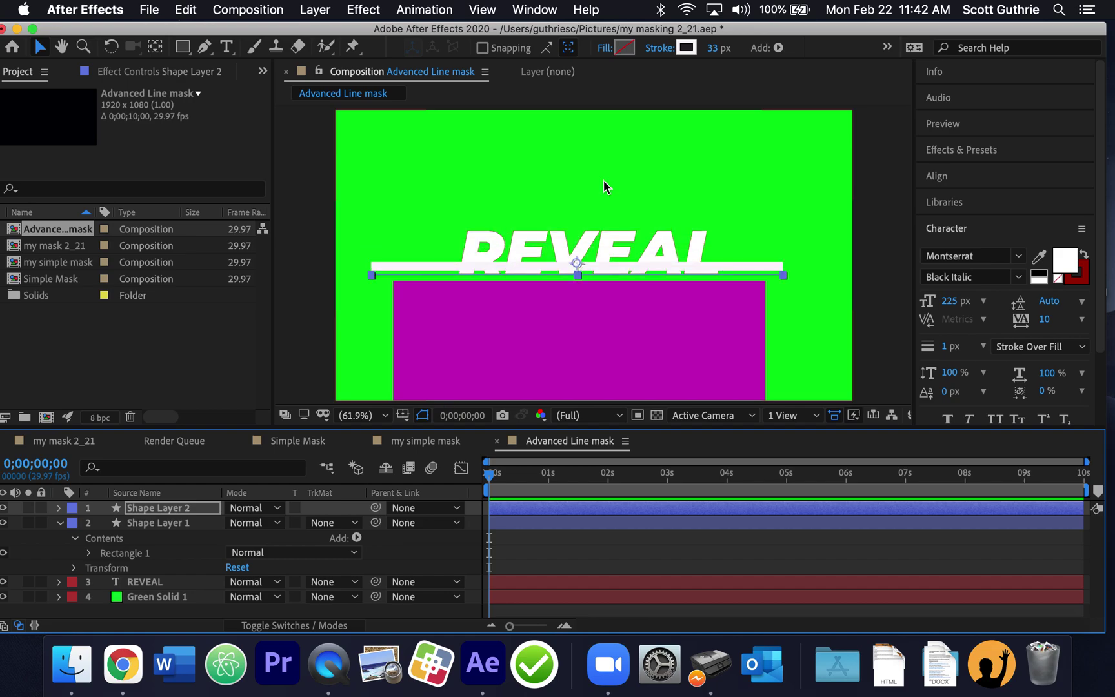
{"action": "key", "text": "Up"}
{"action": "key", "text": "Up"}
{"action": "key", "text": "Up"}
{"action": "key", "text": "Up"}
{"action": "key", "text": "Up"}
{"action": "key", "text": "Up"}
{"action": "key", "text": "Up"}
{"action": "key", "text": "Up"}
{"action": "key", "text": "Up"}
{"action": "key", "text": "Up"}
{"action": "key", "text": "Up"}
{"action": "key", "text": "Up"}
{"action": "key", "text": "Up"}
{"action": "key", "text": "Up"}
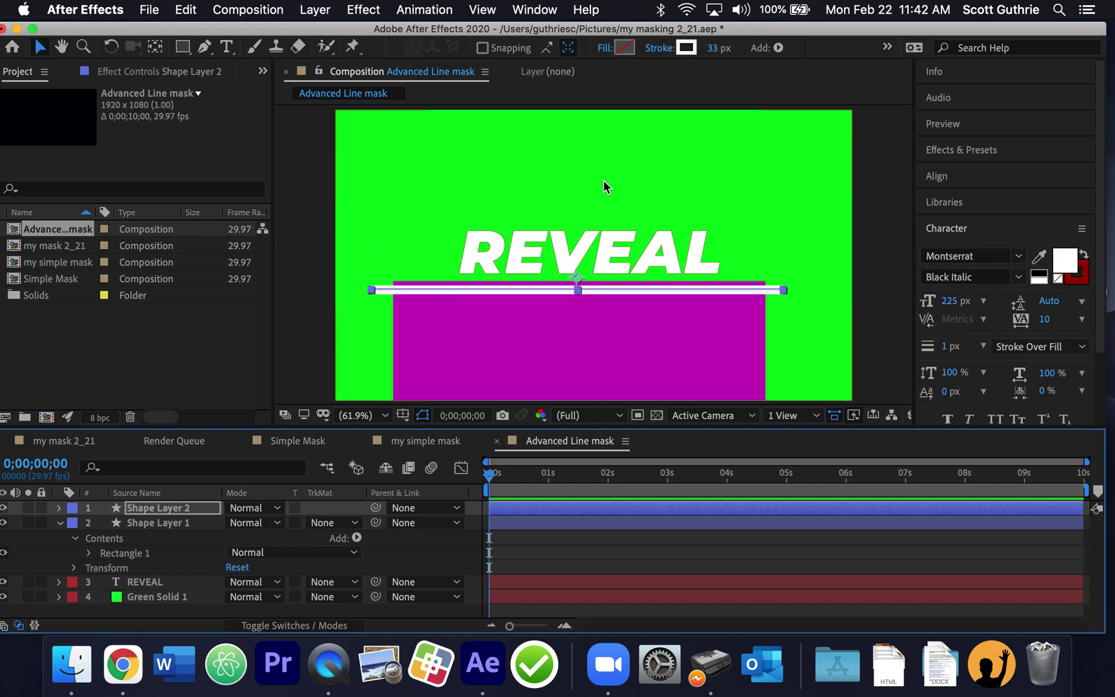
- Nudge the white line slightly to the right, fine-tune its height over the magenta rectangle's upper edge, and deselect it
{"action": "key", "text": "Right"}
{"action": "key", "text": "Right"}
{"action": "key", "text": "Right"}
{"action": "key", "text": "Right"}
{"action": "key", "text": "Right"}
{"action": "key", "text": "Right"}
{"action": "key", "text": "Right"}
{"action": "key", "text": "Right"}
{"action": "key", "text": "Right"}
{"action": "key", "text": "Right"}
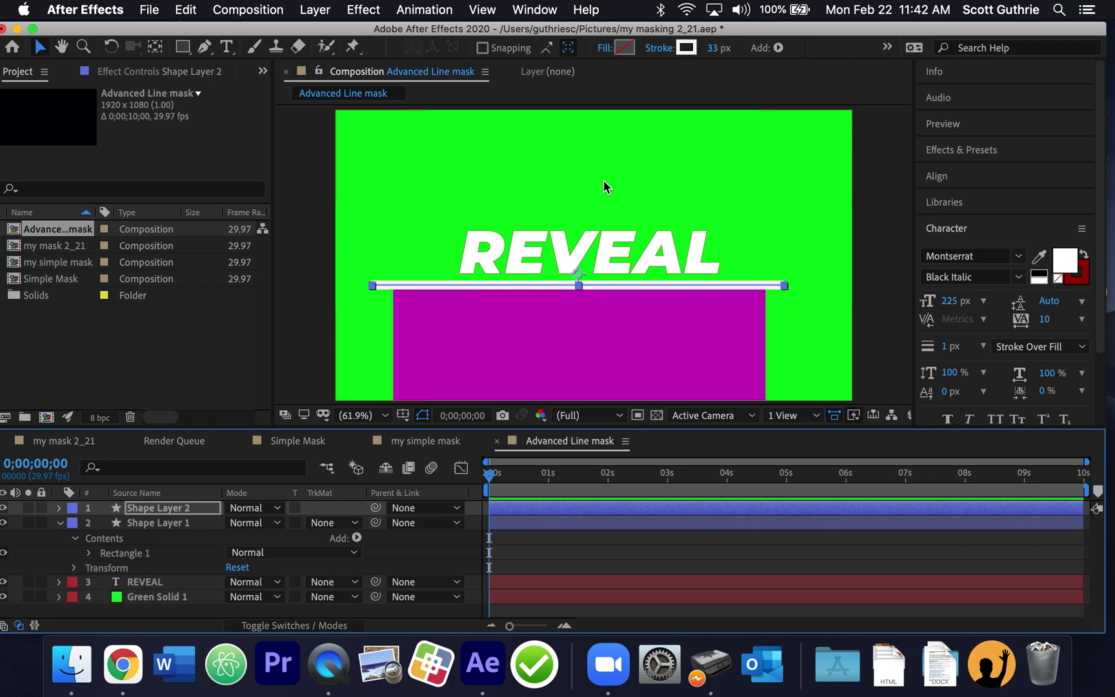
{"action": "key", "text": "Right"}
{"action": "key", "text": "Right"}
{"action": "key", "text": "Right"}
{"action": "key", "text": "Down"}
{"action": "key", "text": "Down"}
{"action": "key", "text": "Down"}
{"action": "key", "text": "Down"}
{"action": "key", "text": "Down"}
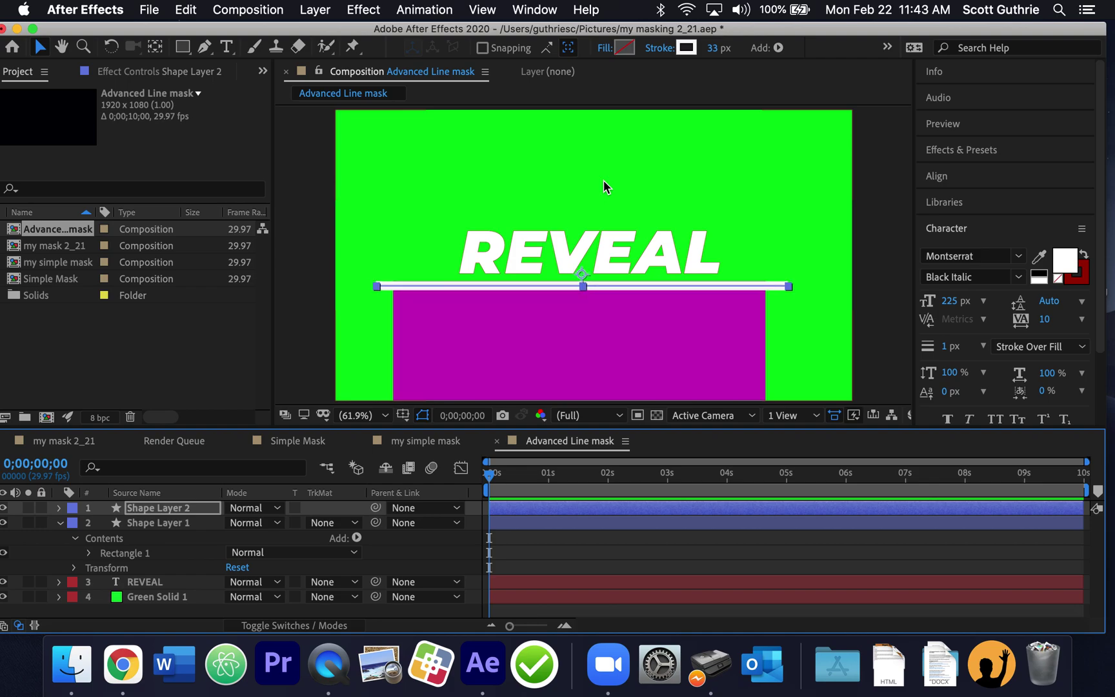
{"action": "key", "text": "Up"}
{"action": "key", "text": "Up"}
{"action": "key", "text": "Up"}
{"action": "key", "text": "Up"}
{"action": "key", "text": "Up"}
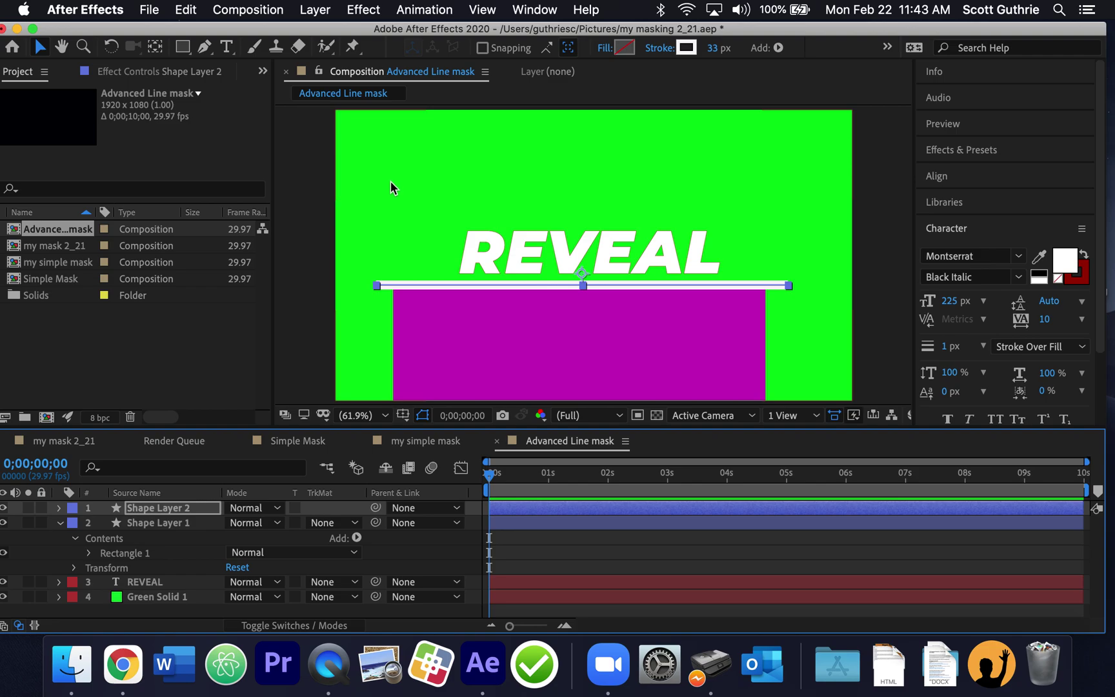
{"action": "left_click", "coordinate": [300, 201]}
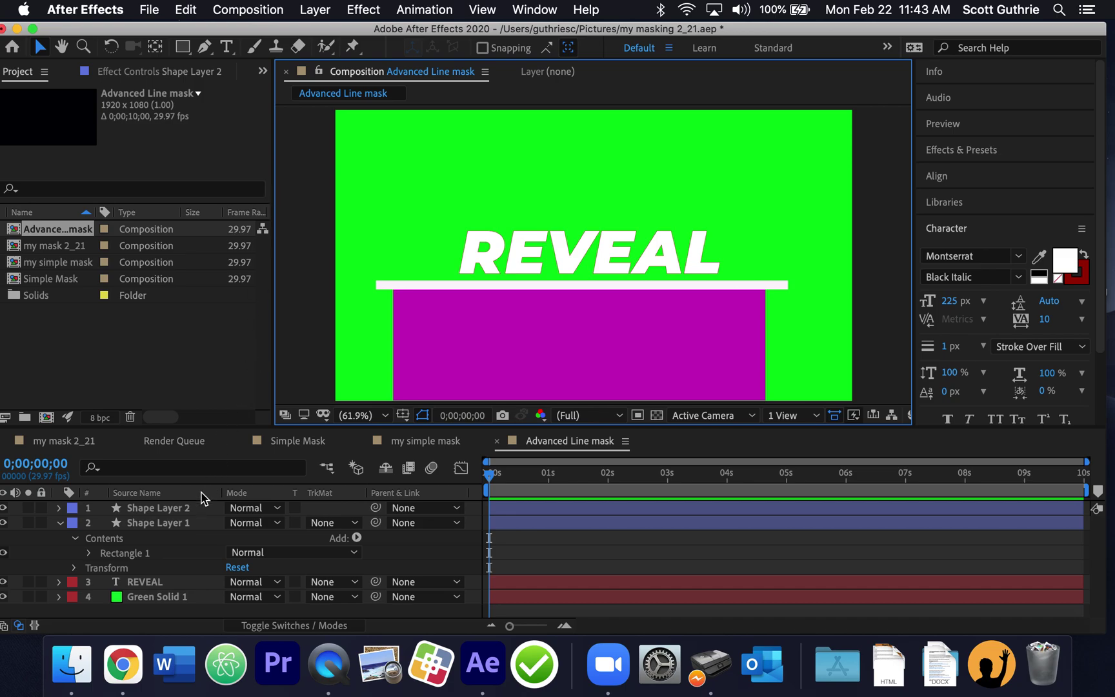
- Collapse the rectangle layer's properties and rename the white line's shape layer as "line"
{"action": "left_click", "coordinate": [60, 523]}
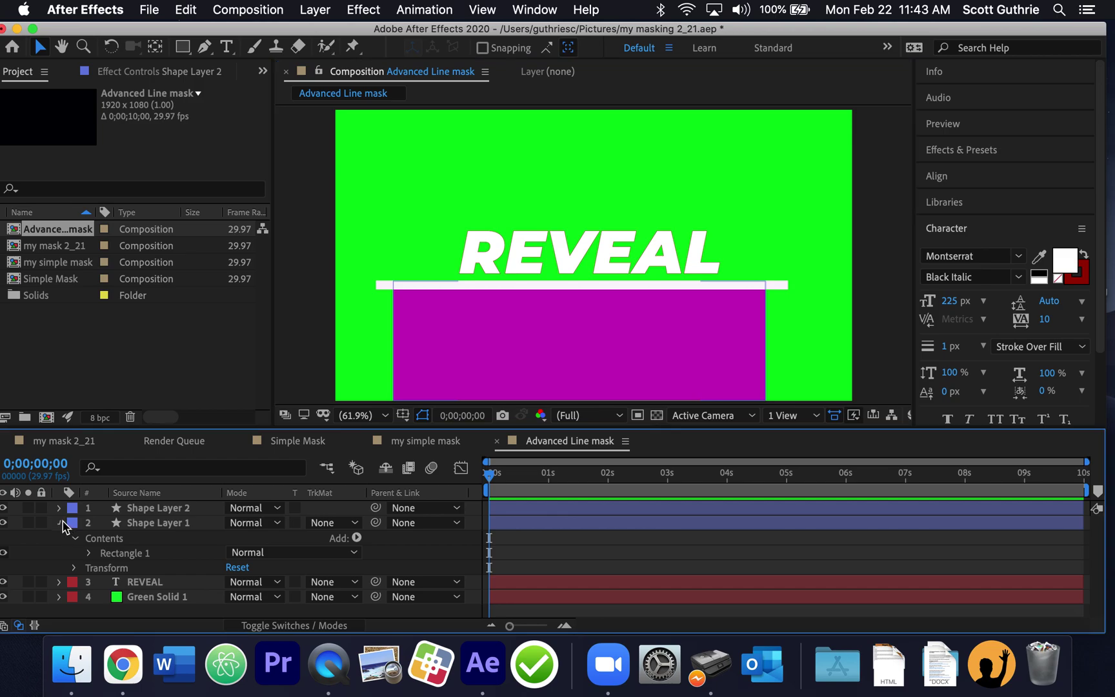
{"action": "left_click", "coordinate": [157, 508]}
{"action": "key", "text": "BackSpace"}
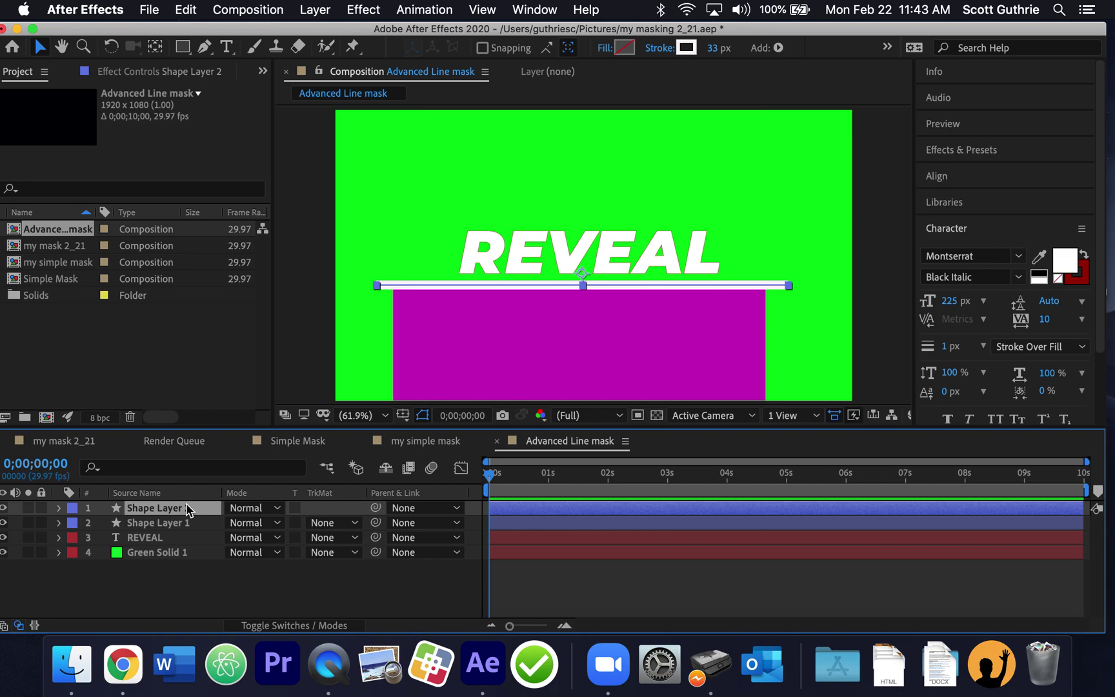
{"action": "key", "text": "Return"}
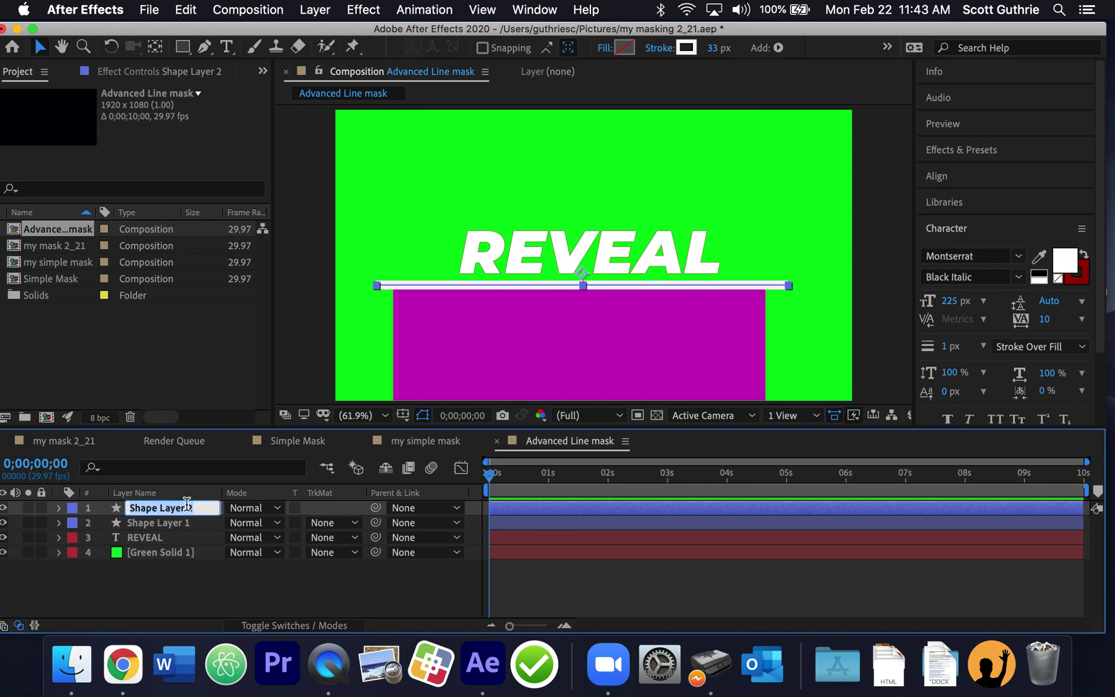
{"action": "type", "text": "line"}
- Rename the magenta rectangle's shape layer as "mask"
{"action": "left_click", "coordinate": [171, 525]}
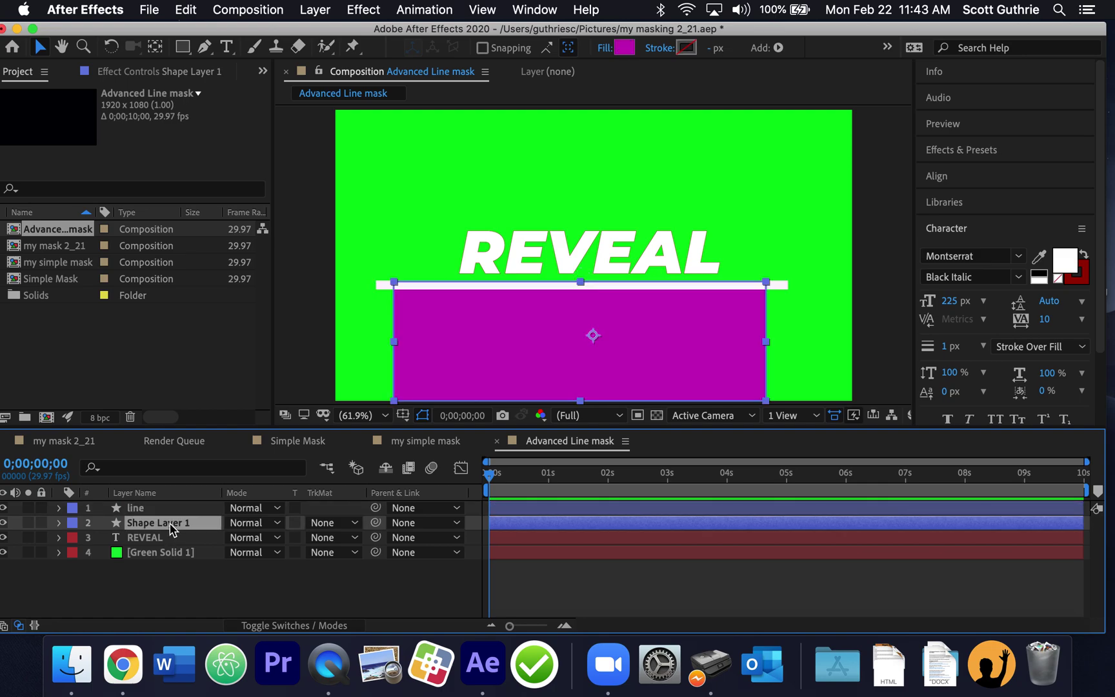
{"action": "key", "text": "Return"}
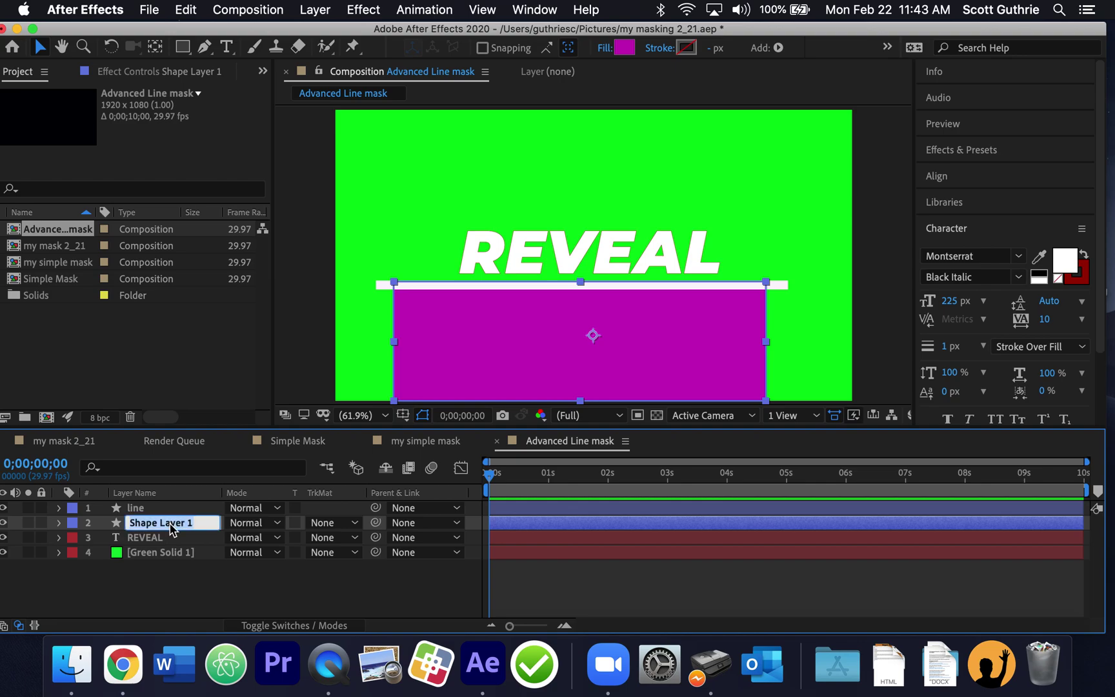
{"action": "type", "text": "mask"}
{"action": "left_click", "coordinate": [161, 509]}
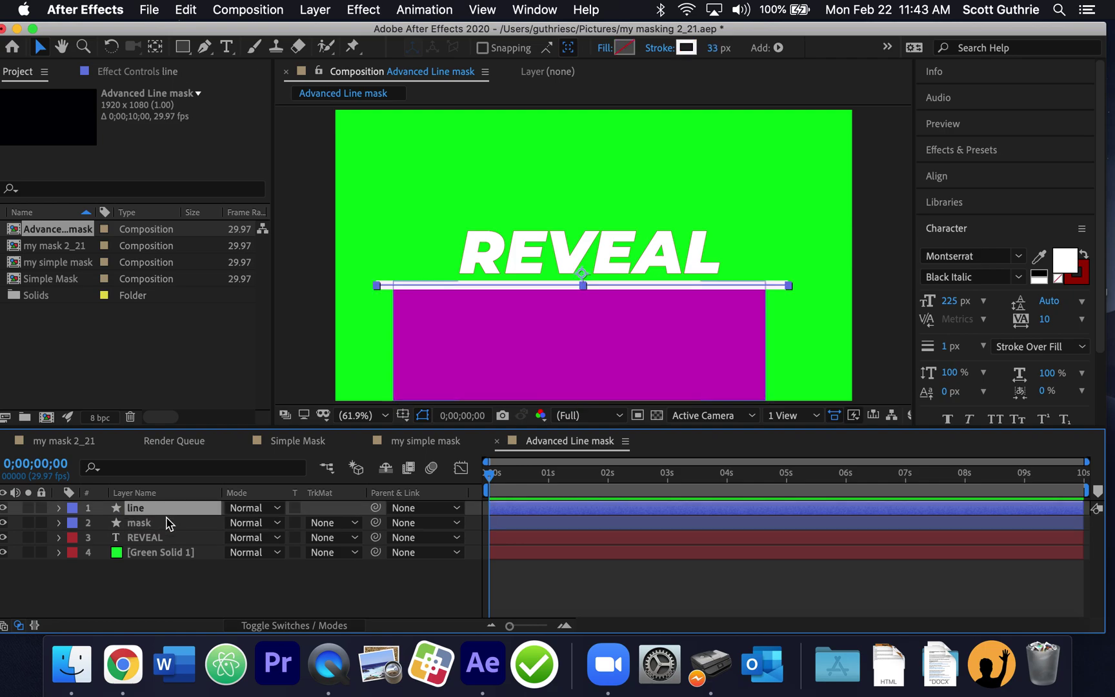
- Center the anchor point of the mask layer in its layer content
{"action": "left_click", "coordinate": [168, 523]}
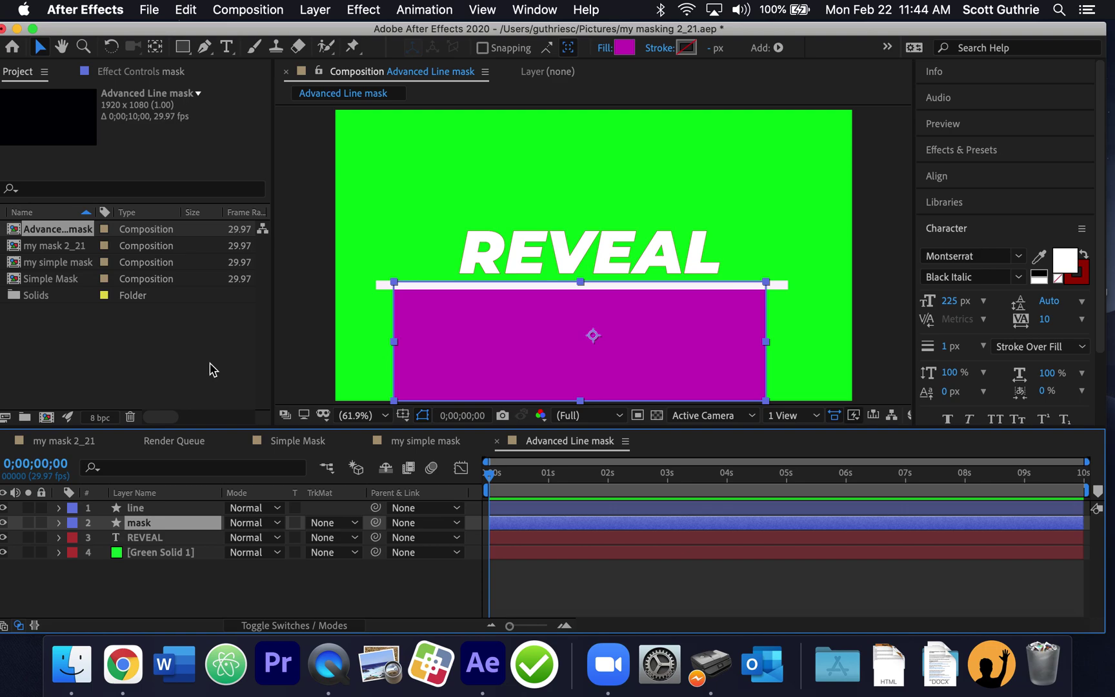
{"action": "left_click", "coordinate": [585, 373]}
{"action": "left_click", "coordinate": [326, 339]}
{"action": "left_click", "coordinate": [548, 362]}
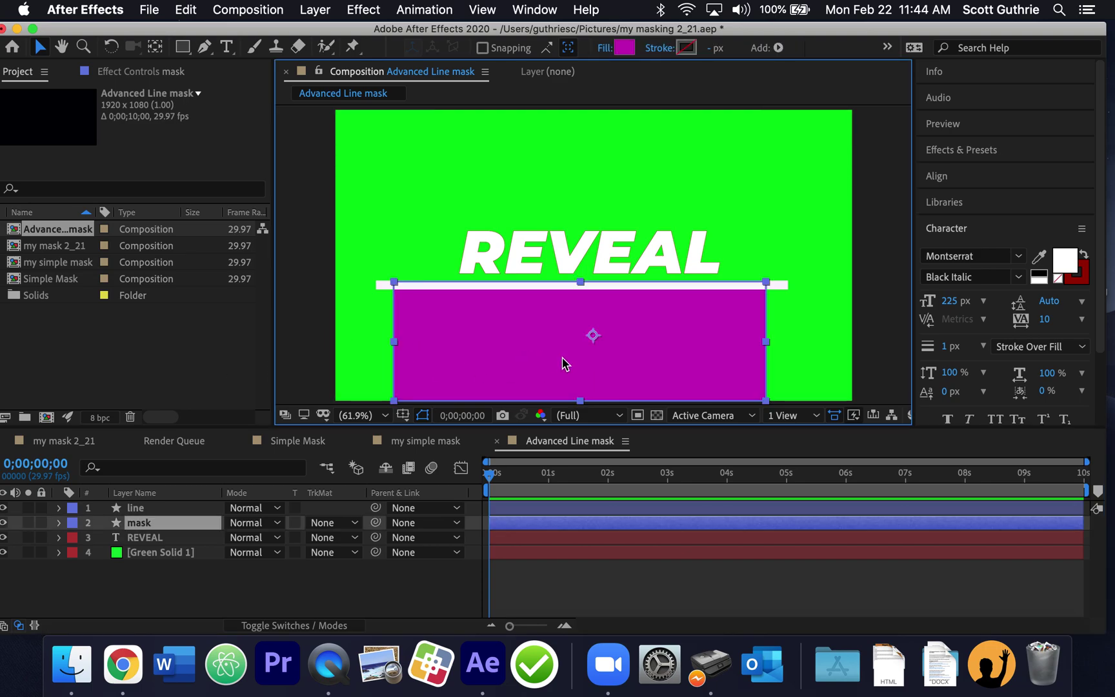
{"action": "left_click", "coordinate": [317, 16]}
{"action": "mouse_move", "coordinate": [362, 184]}
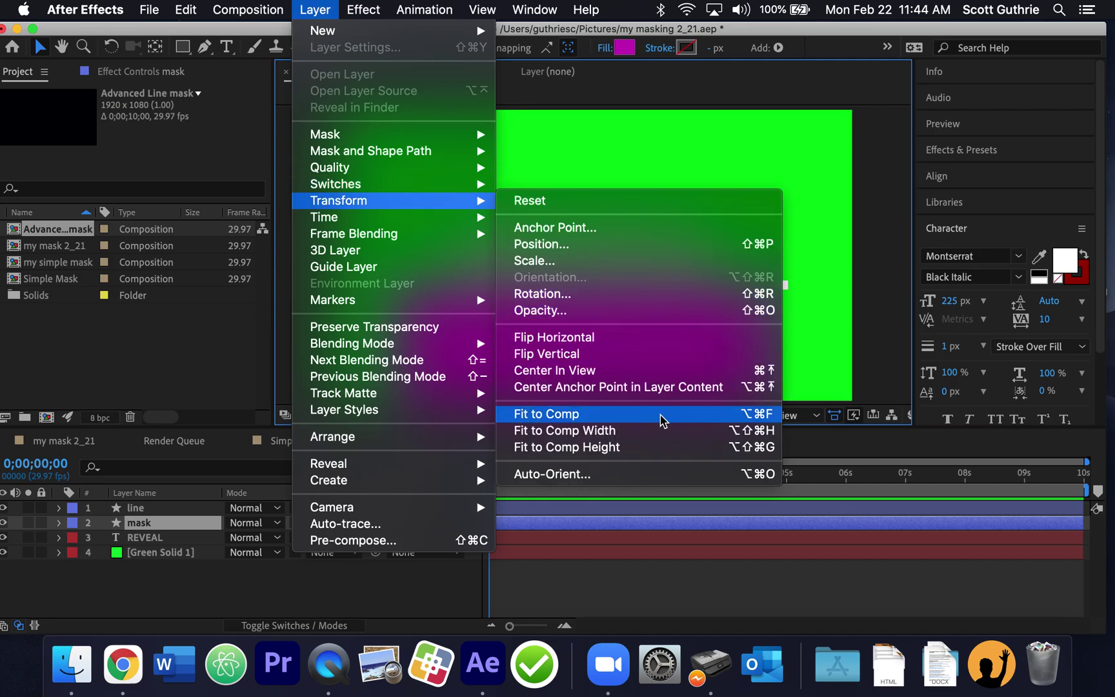
{"action": "left_click", "coordinate": [658, 388]}
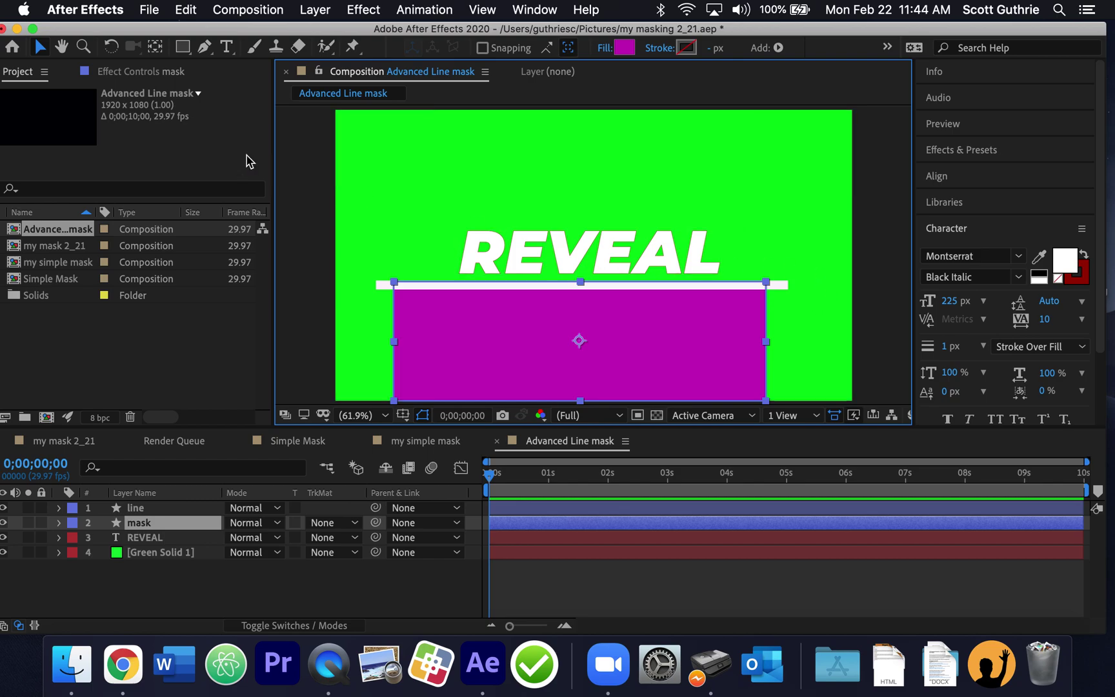
- Center the line layer's anchor point in its layer content and deselect the layer
{"action": "left_click", "coordinate": [307, 210]}
{"action": "left_click", "coordinate": [424, 284]}
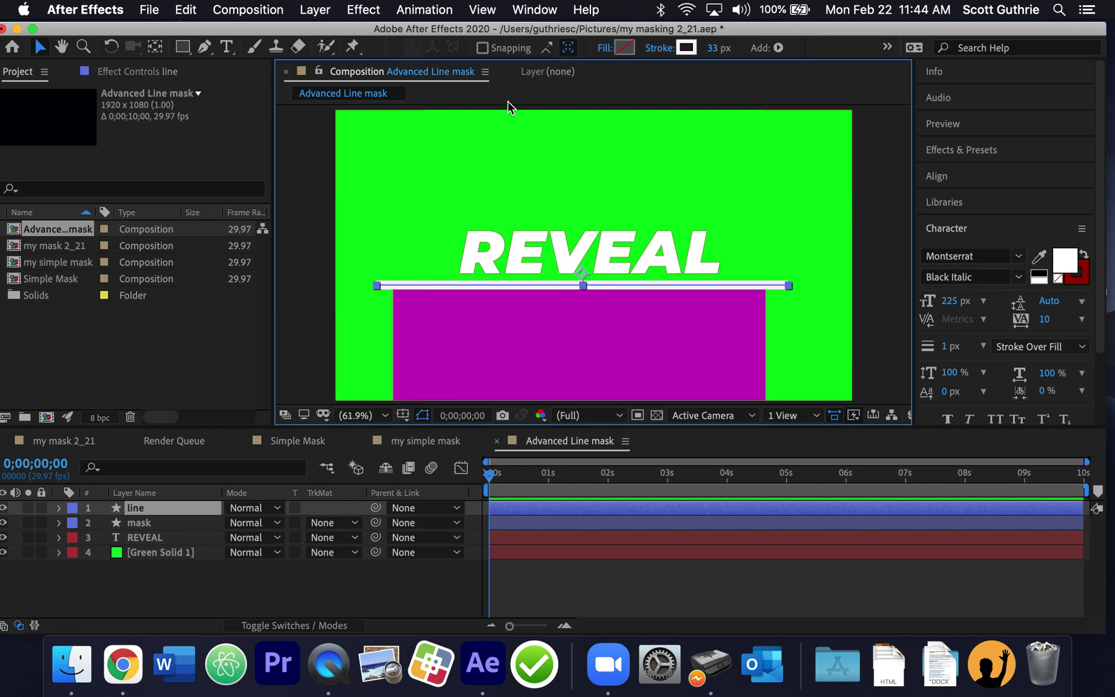
{"action": "left_click", "coordinate": [317, 10]}
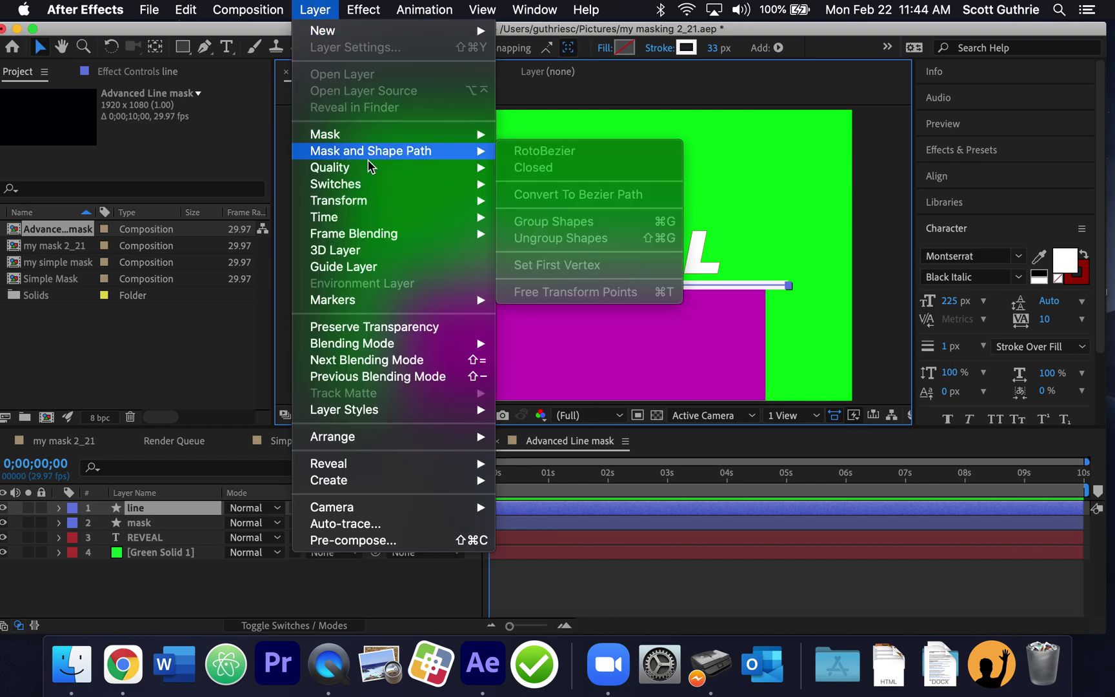
{"action": "mouse_move", "coordinate": [359, 205]}
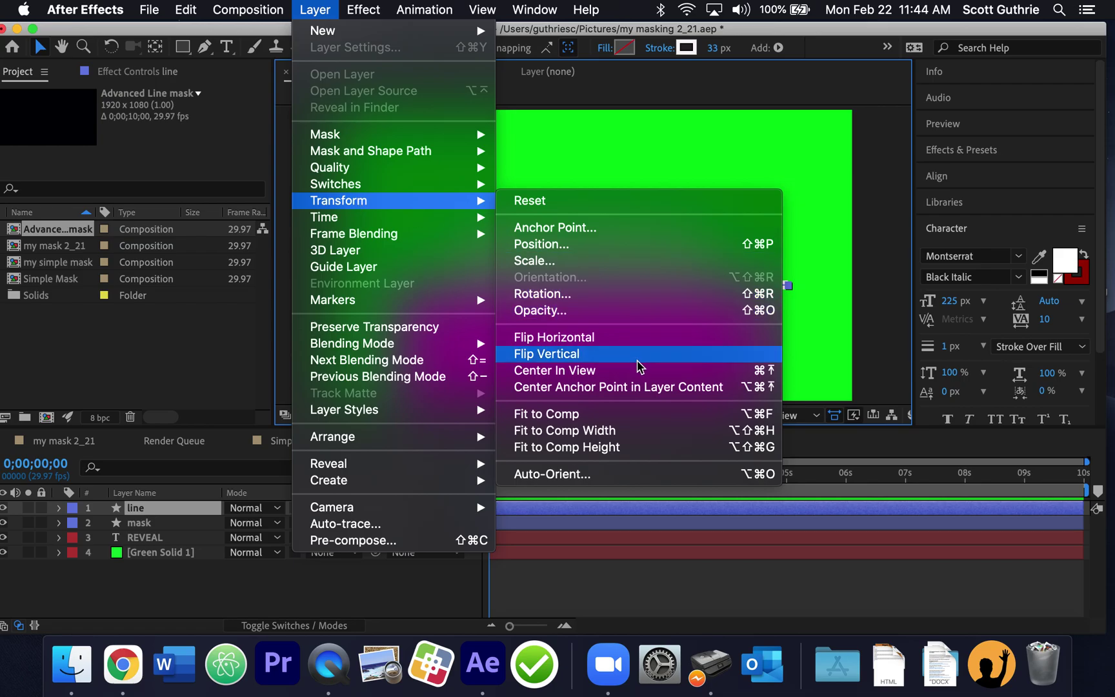
{"action": "left_click", "coordinate": [696, 389]}
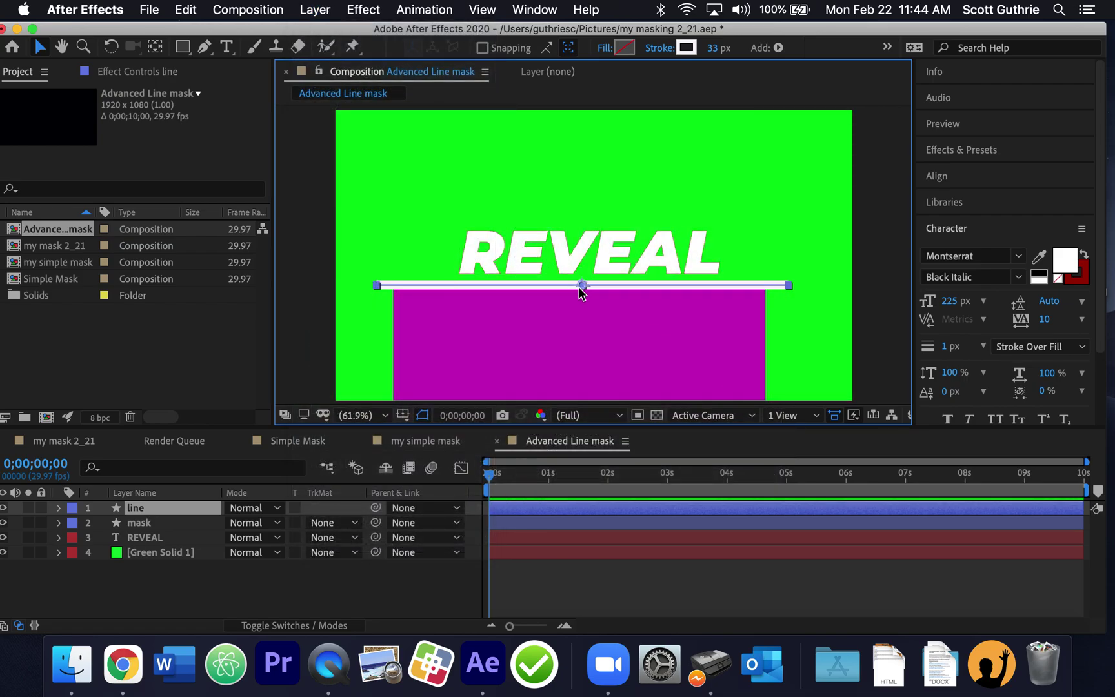
{"action": "left_click", "coordinate": [304, 278]}
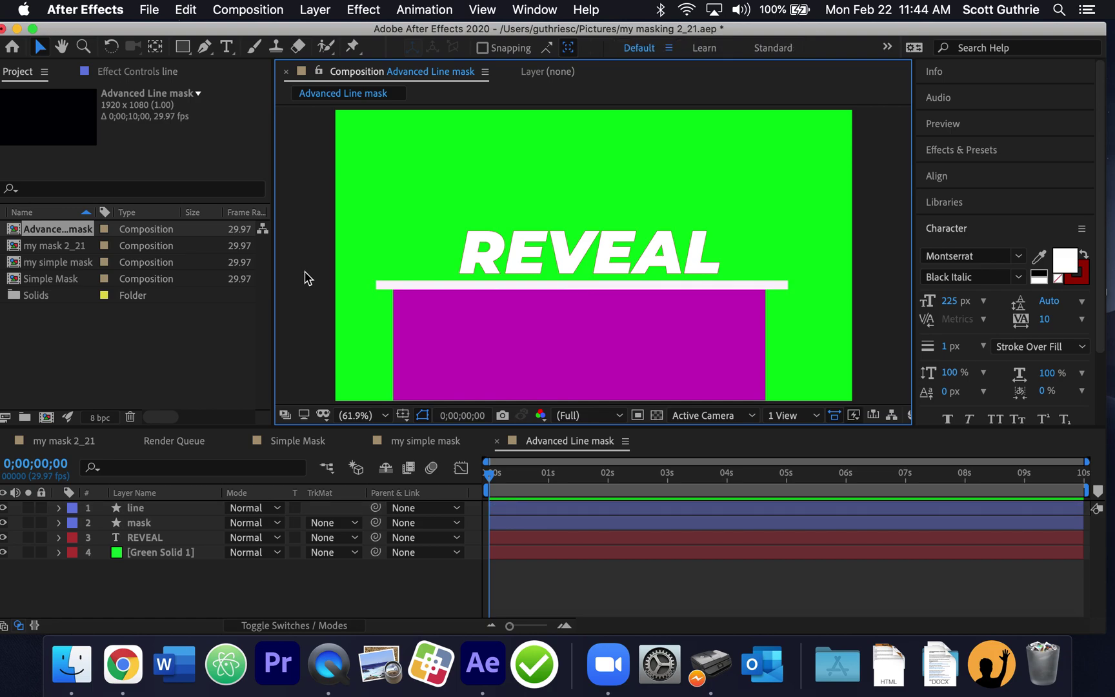
- Parent the mask layer to the line layer and clear the selection
{"action": "left_click", "coordinate": [160, 522]}
{"action": "left_click", "coordinate": [168, 510]}
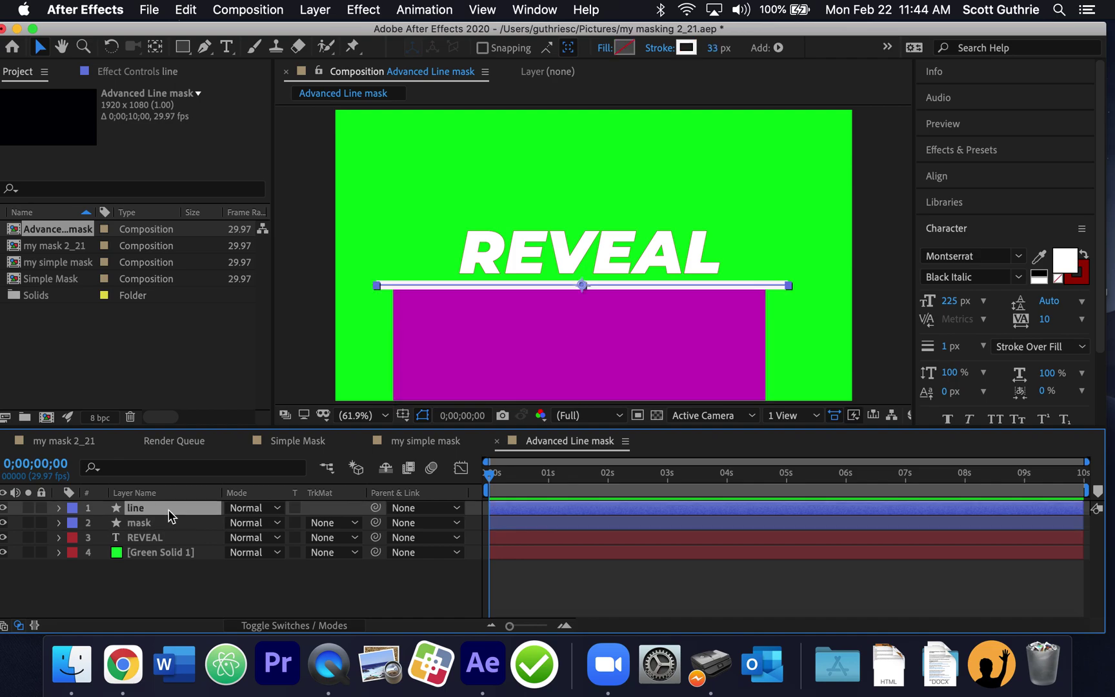
{"action": "left_click", "coordinate": [175, 528]}
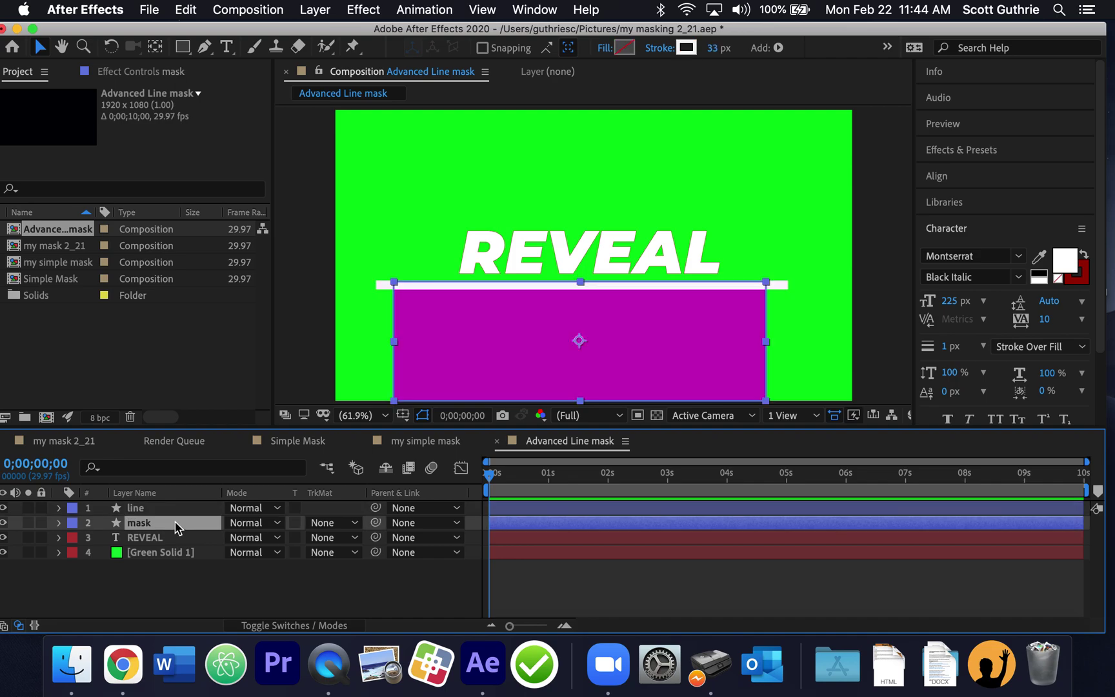
{"action": "left_click", "coordinate": [294, 626]}
{"action": "left_click", "coordinate": [293, 626]}
{"action": "left_click", "coordinate": [294, 626]}
{"action": "left_click", "coordinate": [294, 626]}
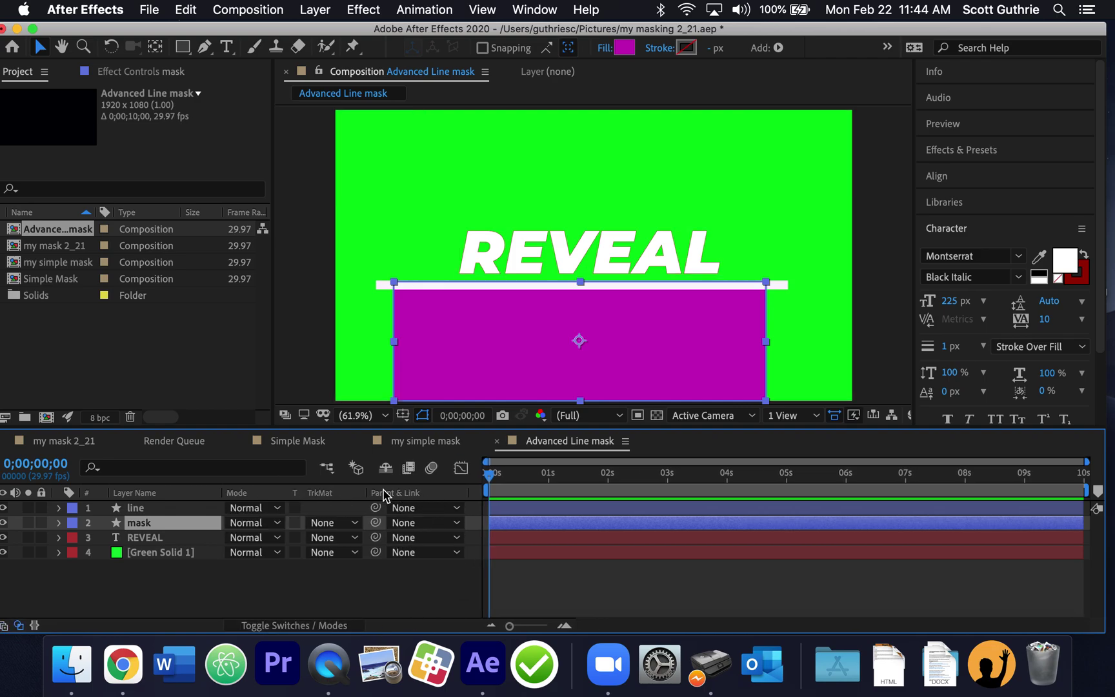
{"action": "left_click", "coordinate": [308, 626]}
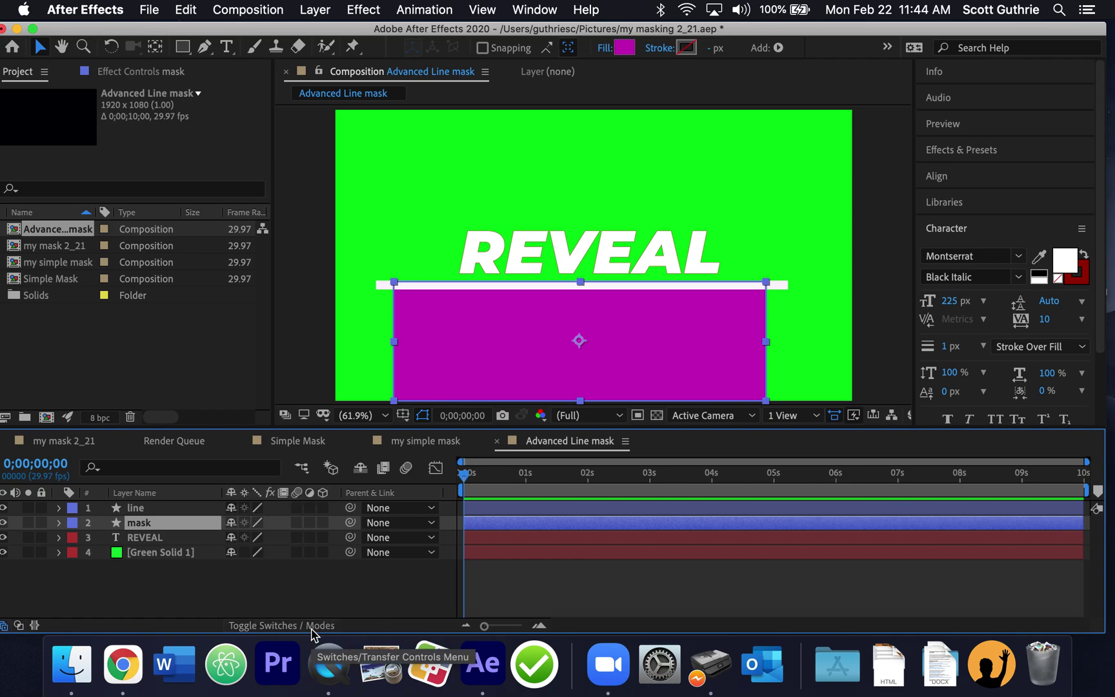
{"action": "left_click", "coordinate": [311, 626]}
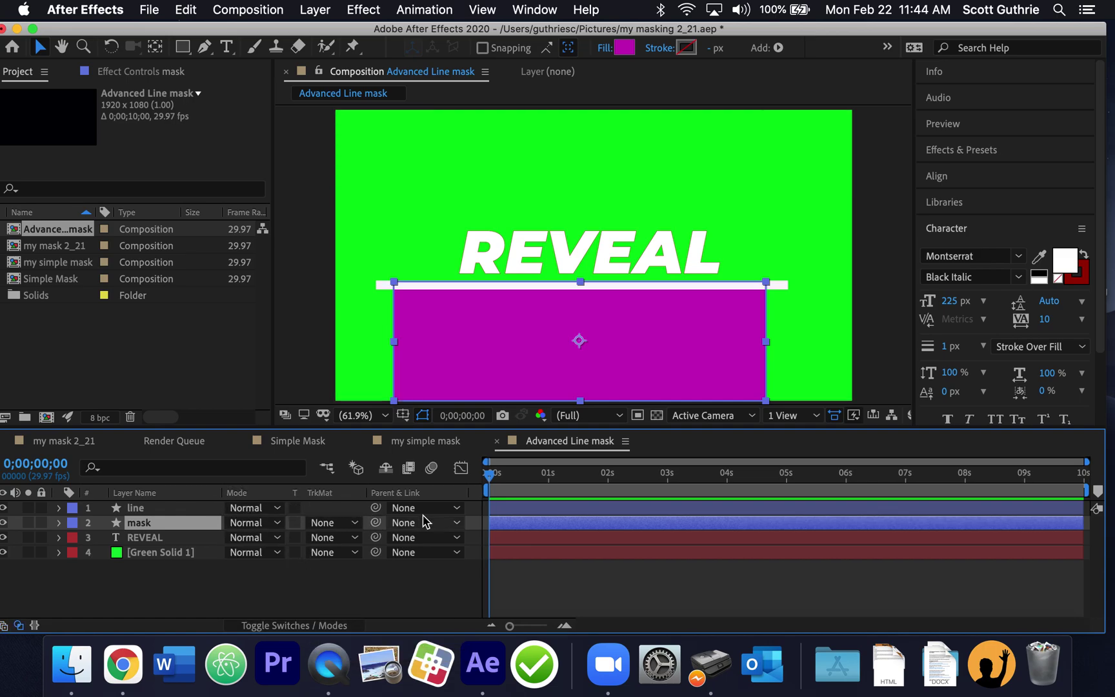
{"action": "left_click", "coordinate": [459, 523]}
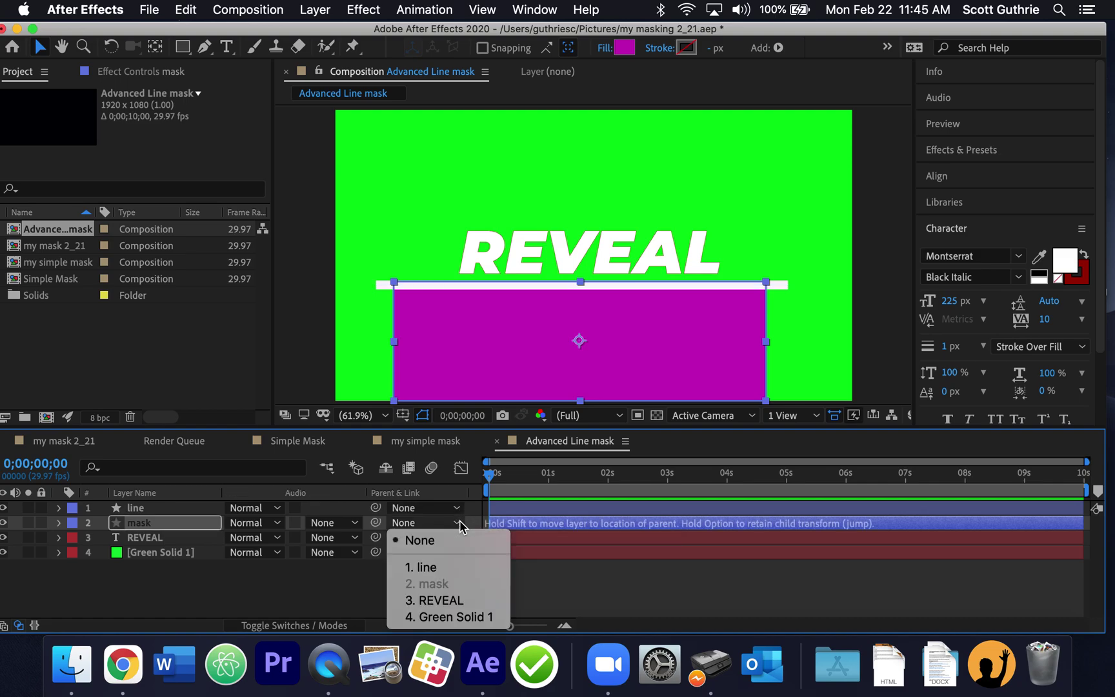
{"action": "left_click", "coordinate": [447, 567]}
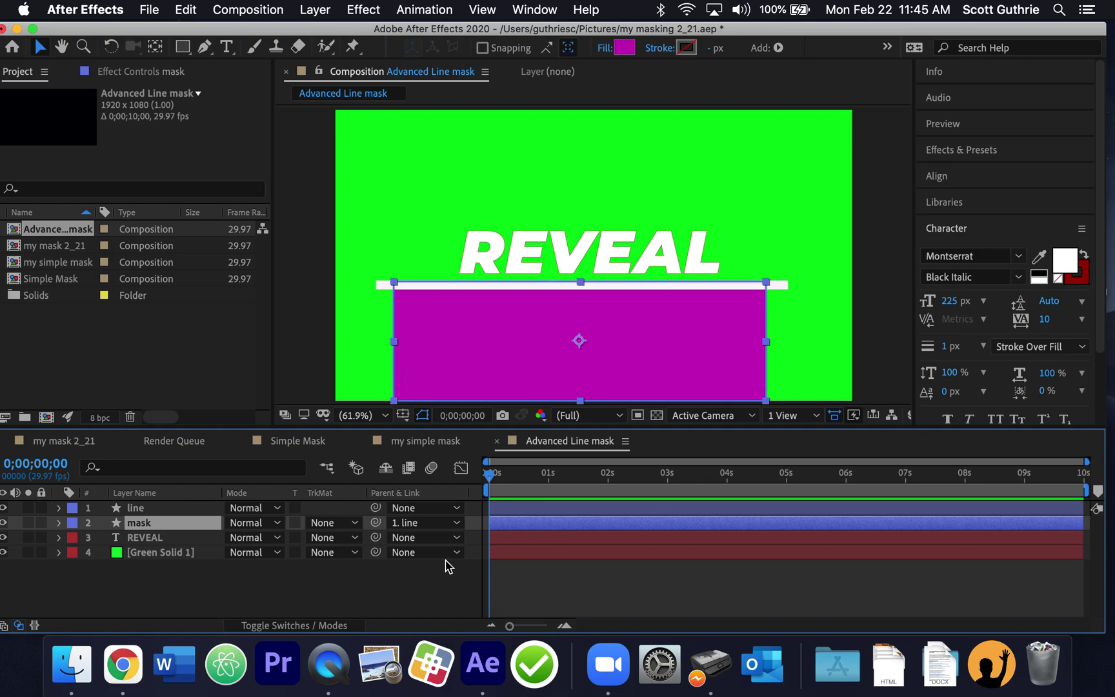
{"action": "left_click", "coordinate": [291, 303]}
- Test the parenting by nudging the line layer up above the REVEAL text and back down to just below it
{"action": "left_click", "coordinate": [535, 510]}
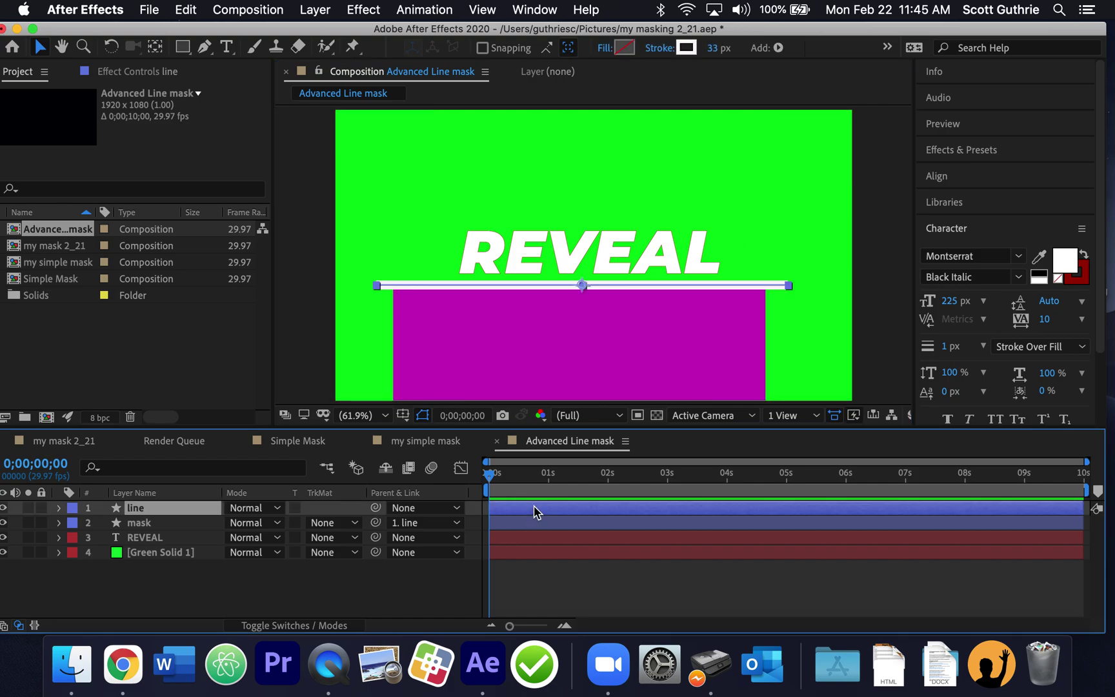
{"action": "key", "text": "shift+Up"}
{"action": "key", "text": "shift+Up"}
{"action": "key", "text": "shift+Up"}
{"action": "key", "text": "shift+Up"}
{"action": "key", "text": "shift+Up"}
{"action": "key", "text": "shift+Up"}
{"action": "key", "text": "shift+Up"}
{"action": "key", "text": "shift+Up"}
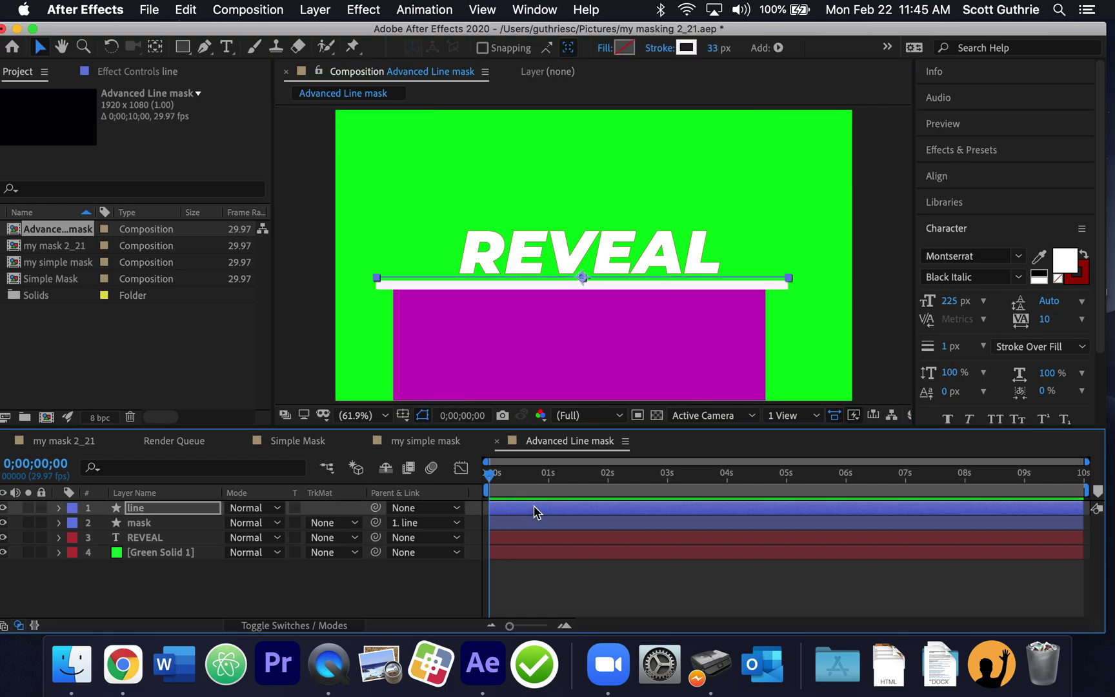
{"action": "key", "text": "shift+Up"}
{"action": "key", "text": "shift+Up"}
{"action": "key", "text": "shift+Up"}
{"action": "key", "text": "shift+Up"}
{"action": "key", "text": "shift+Up"}
{"action": "key", "text": "shift+Up"}
{"action": "key", "text": "shift+Up"}
{"action": "key", "text": "shift+Up"}
{"action": "key", "text": "shift+Up"}
{"action": "key", "text": "shift+Up"}
{"action": "key", "text": "shift+Up"}
{"action": "key", "text": "shift+Up"}
{"action": "key", "text": "shift+Up"}
{"action": "key", "text": "shift+Up"}
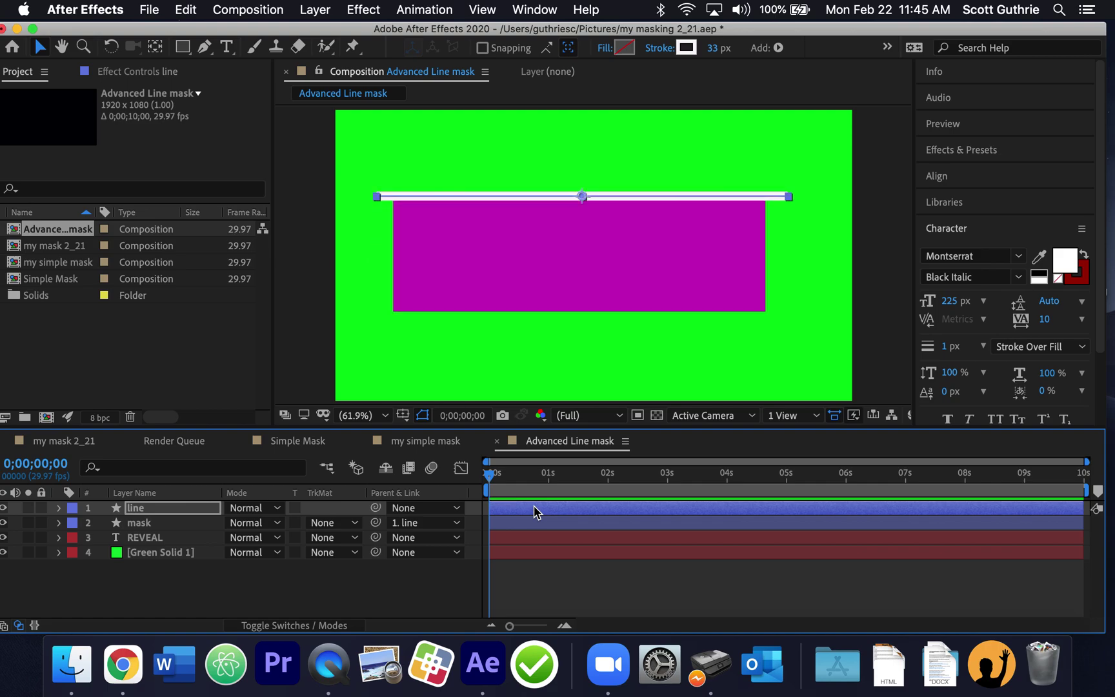
{"action": "key", "text": "shift+Down"}
{"action": "key", "text": "shift+Down"}
{"action": "key", "text": "shift+Down"}
{"action": "key", "text": "shift+Down"}
{"action": "key", "text": "shift+Down"}
{"action": "key", "text": "shift+Down"}
{"action": "key", "text": "shift+Down"}
{"action": "key", "text": "shift+Down"}
{"action": "key", "text": "shift+Down"}
{"action": "key", "text": "shift+Down"}
{"action": "key", "text": "shift+Down"}
{"action": "key", "text": "shift+Down"}
{"action": "key", "text": "shift+Down"}
{"action": "key", "text": "shift+Down"}
{"action": "key", "text": "shift+Down"}
{"action": "key", "text": "shift+Down"}
{"action": "key", "text": "shift+Down"}
{"action": "key", "text": "shift+Down"}
{"action": "key", "text": "shift+Down"}
{"action": "key", "text": "shift+Down"}
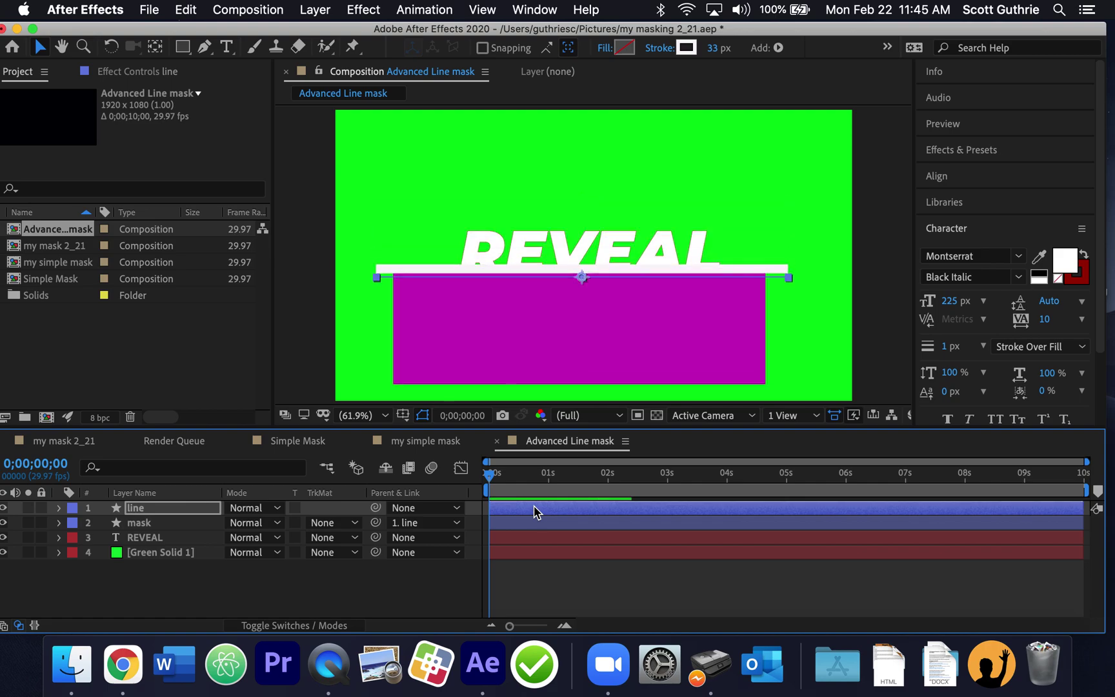
{"action": "key", "text": "shift+Down"}
{"action": "key", "text": "shift+Down"}
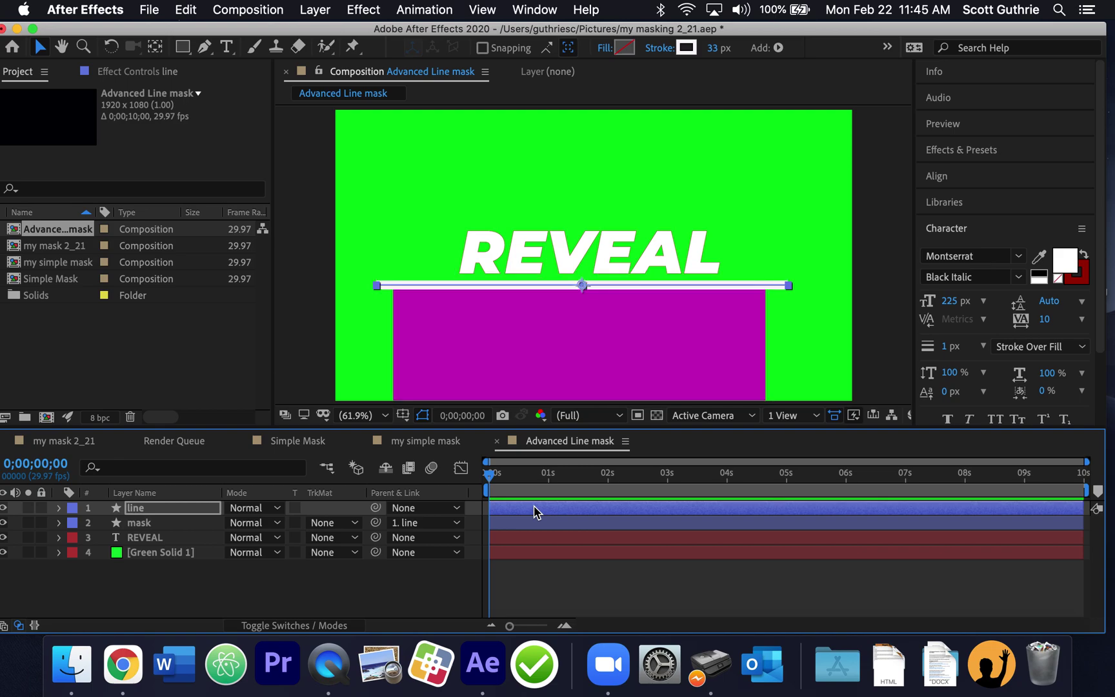
- Clear the selection and choose the line layer again as the mask layer's parent
{"action": "left_click", "coordinate": [294, 362]}
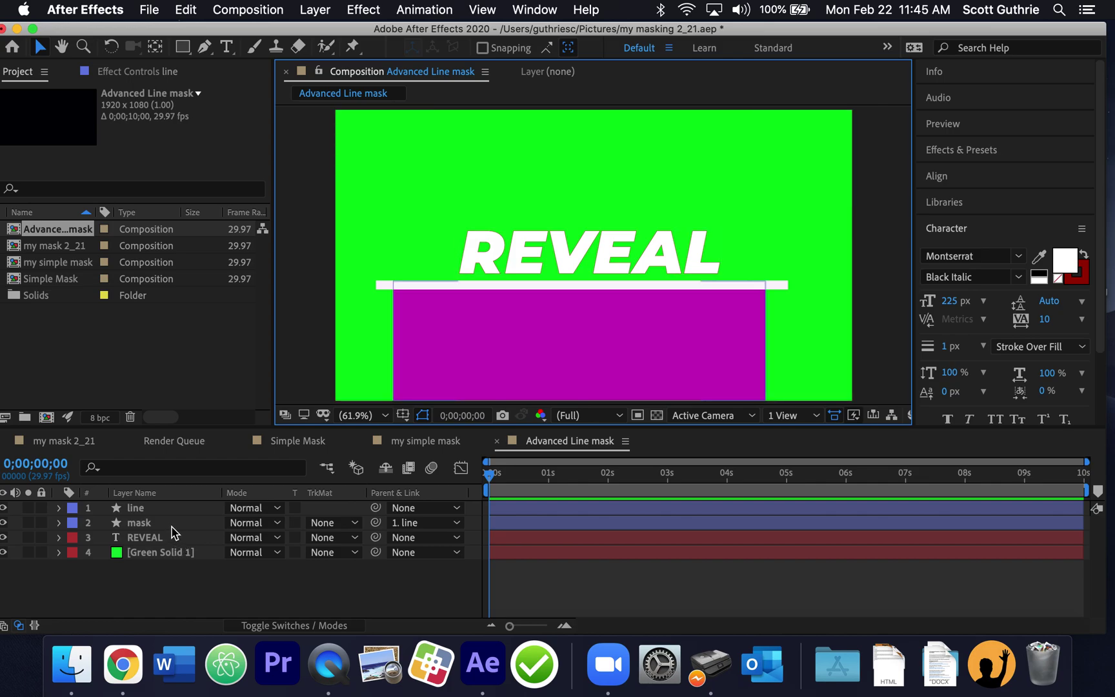
{"action": "left_click", "coordinate": [455, 523]}
{"action": "left_click", "coordinate": [444, 566]}
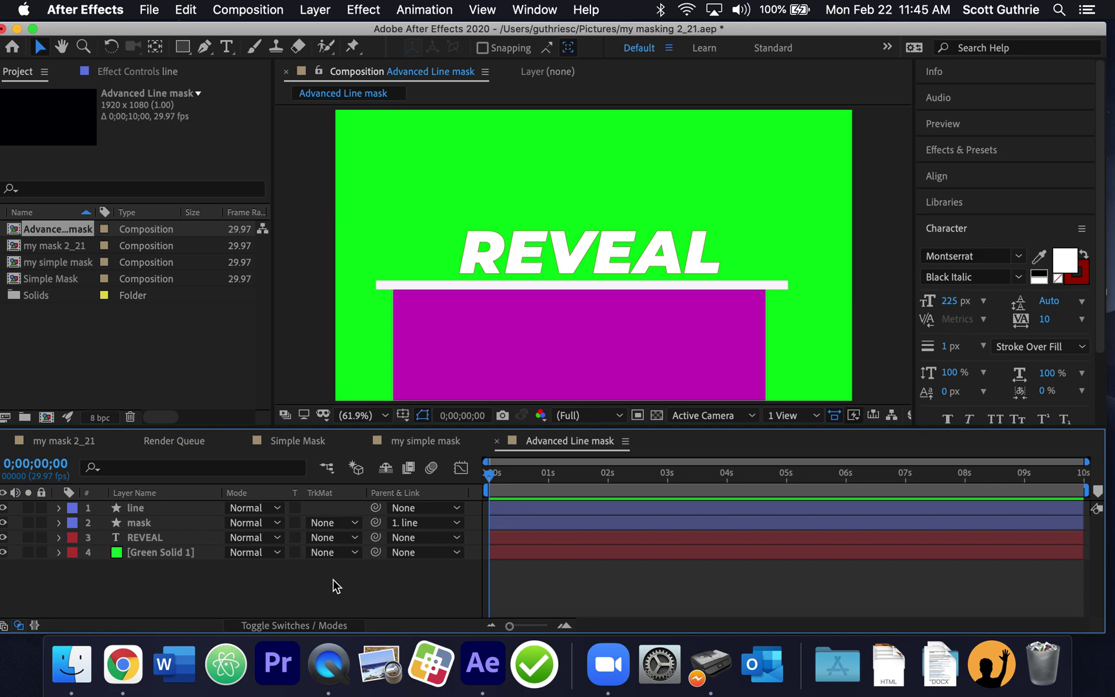
- Set the REVEAL text layer's track matte to Alpha Matte "mask" and deselect the layer
{"action": "left_click", "coordinate": [165, 540]}
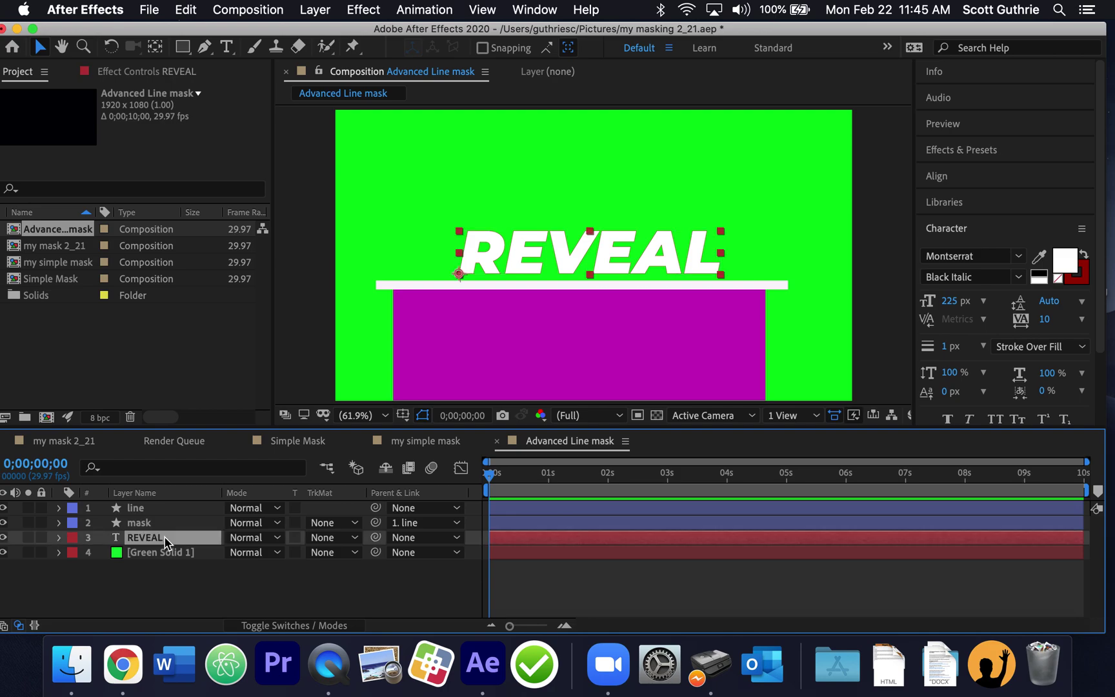
{"action": "left_click", "coordinate": [306, 626]}
{"action": "left_click", "coordinate": [306, 626]}
{"action": "left_click", "coordinate": [353, 539]}
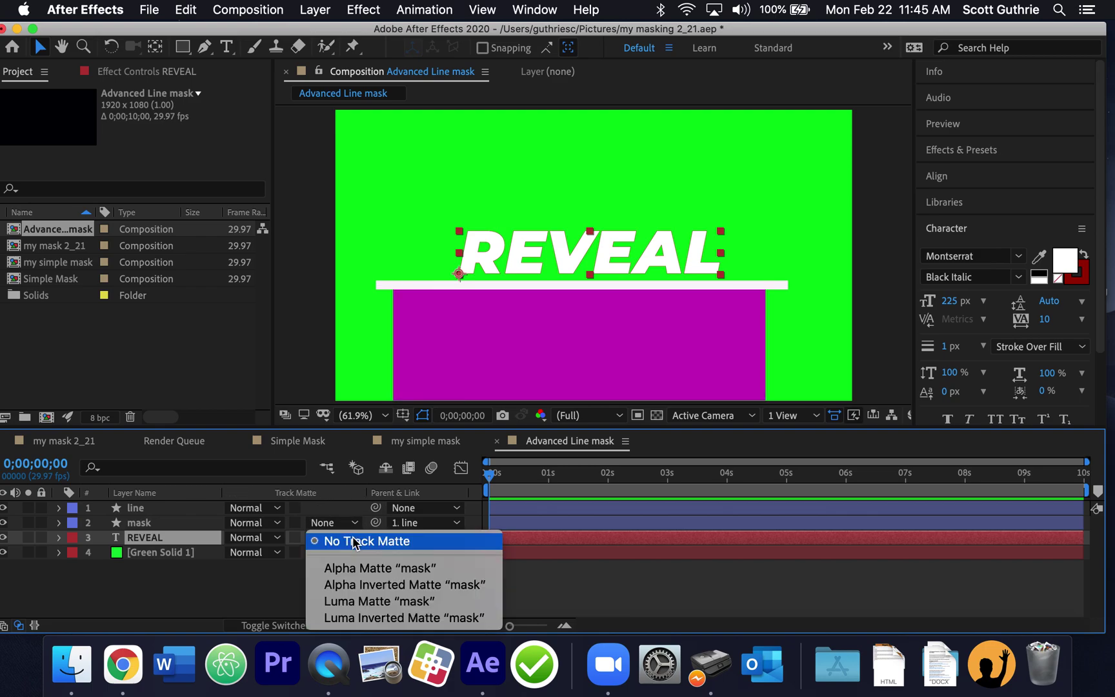
{"action": "left_click", "coordinate": [471, 571]}
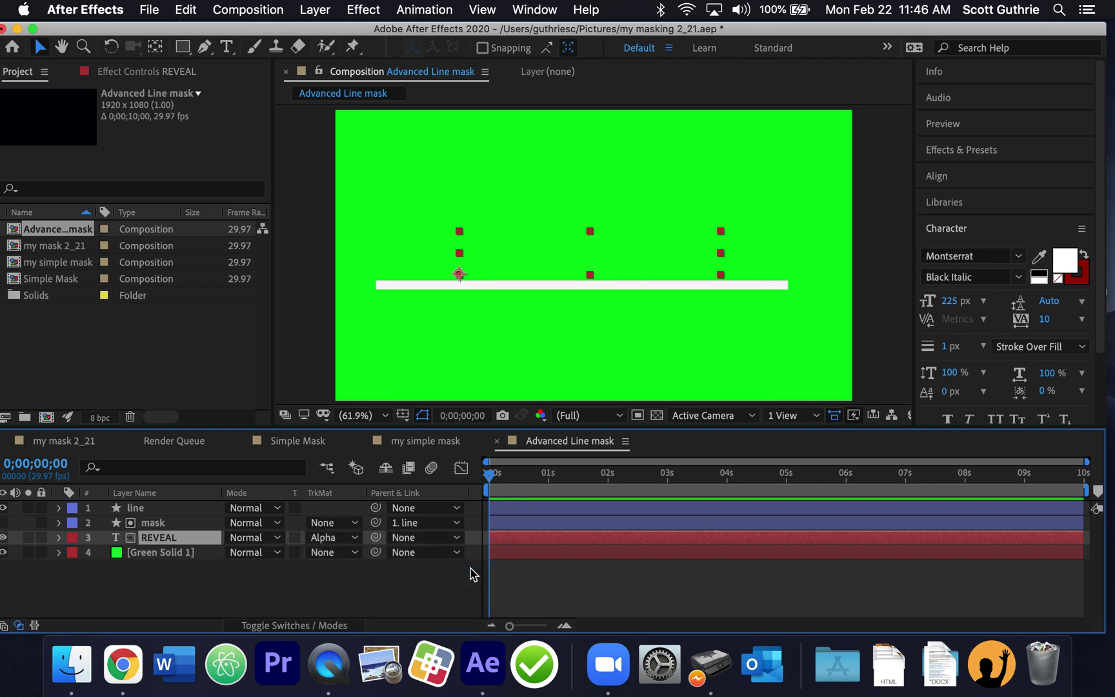
{"action": "left_click", "coordinate": [306, 325]}
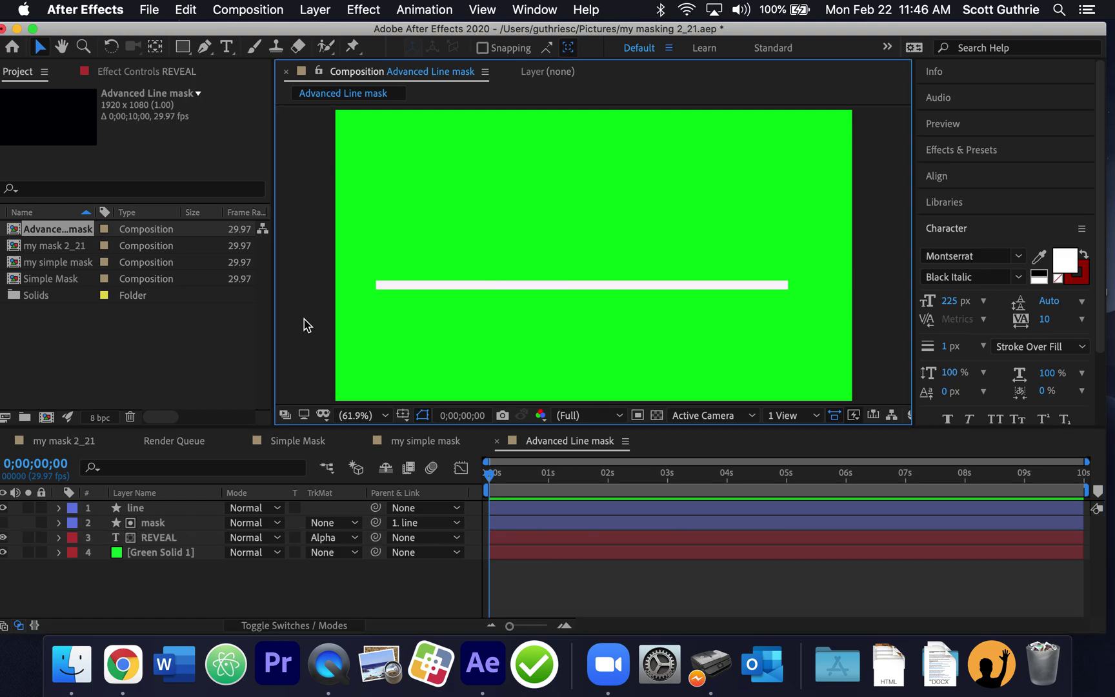
- Test the alpha matte by nudging the line layer upward until it sits above the REVEAL text
{"action": "left_click", "coordinate": [169, 508]}
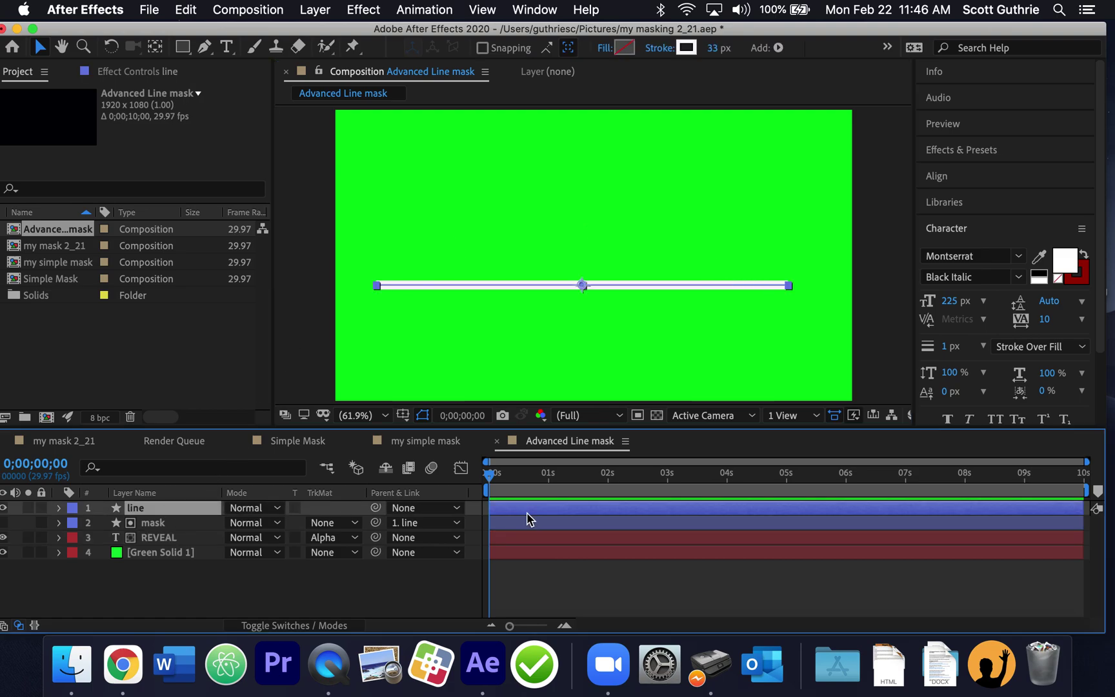
{"action": "key", "text": "shift+Up"}
{"action": "key", "text": "shift+Up"}
{"action": "key", "text": "shift+Up"}
{"action": "key", "text": "shift+Up"}
{"action": "key", "text": "shift+Up"}
{"action": "key", "text": "shift+Up"}
{"action": "key", "text": "shift+Up"}
{"action": "key", "text": "shift+Up"}
{"action": "key", "text": "shift+Up"}
{"action": "key", "text": "shift+Up"}
{"action": "key", "text": "shift+Up"}
{"action": "key", "text": "shift+Up"}
{"action": "key", "text": "shift+Up"}
{"action": "key", "text": "shift+Up"}
{"action": "key", "text": "shift+Up"}
{"action": "key", "text": "shift+Up"}
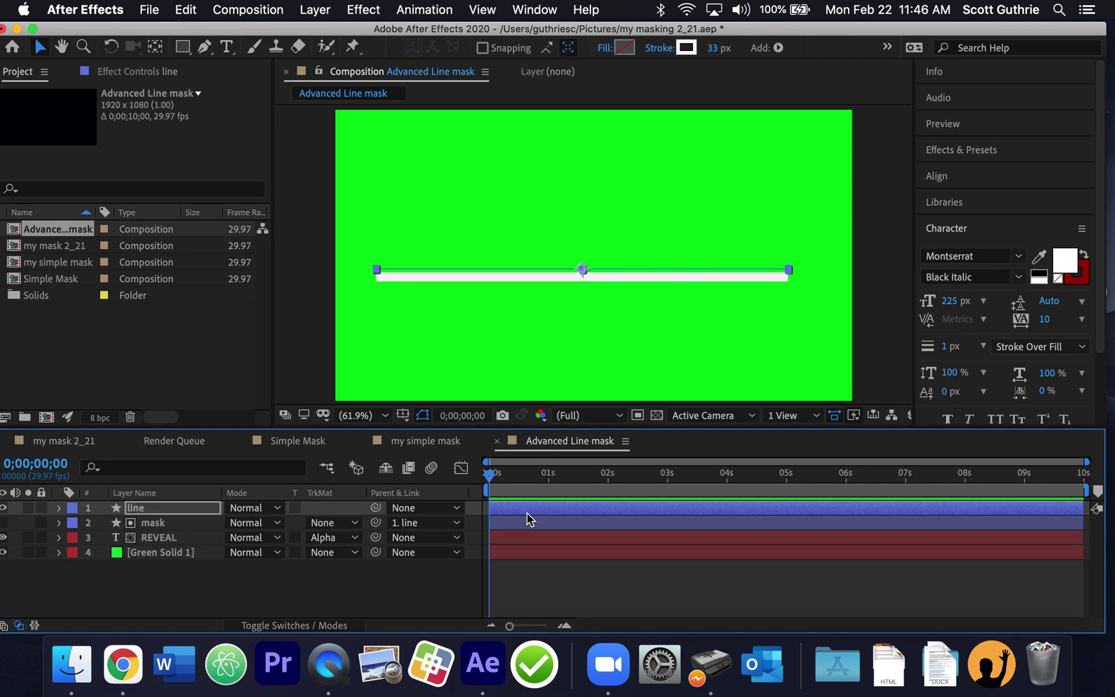
{"action": "key", "text": "shift+Up"}
{"action": "key", "text": "shift+Up"}
{"action": "key", "text": "shift+Up"}
{"action": "key", "text": "shift+Up"}
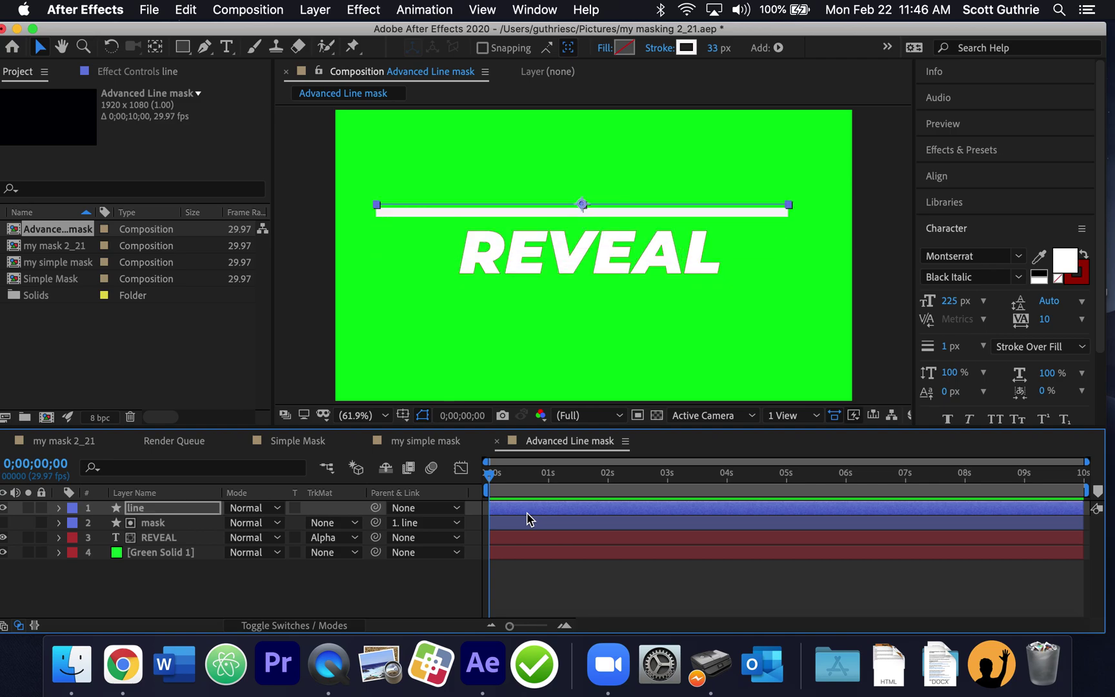
- Nudge the line layer back down below the REVEAL text, to a position of about 915.3, 680.3
{"action": "key", "text": "shift+Down"}
{"action": "key", "text": "shift+Down"}
{"action": "key", "text": "shift+Down"}
{"action": "key", "text": "shift+Down"}
{"action": "key", "text": "shift+Down"}
{"action": "key", "text": "shift+Down"}
{"action": "key", "text": "shift+Down"}
{"action": "key", "text": "shift+Down"}
{"action": "key", "text": "shift+Down"}
{"action": "key", "text": "shift+Down"}
{"action": "key", "text": "shift+Down"}
{"action": "key", "text": "shift+Down"}
{"action": "key", "text": "shift+Down"}
{"action": "key", "text": "shift+Down"}
{"action": "key", "text": "shift+Down"}
{"action": "key", "text": "shift+Down"}
{"action": "key", "text": "shift+Down"}
{"action": "key", "text": "shift+Down"}
{"action": "key", "text": "shift+Down"}
{"action": "key", "text": "shift+Down"}
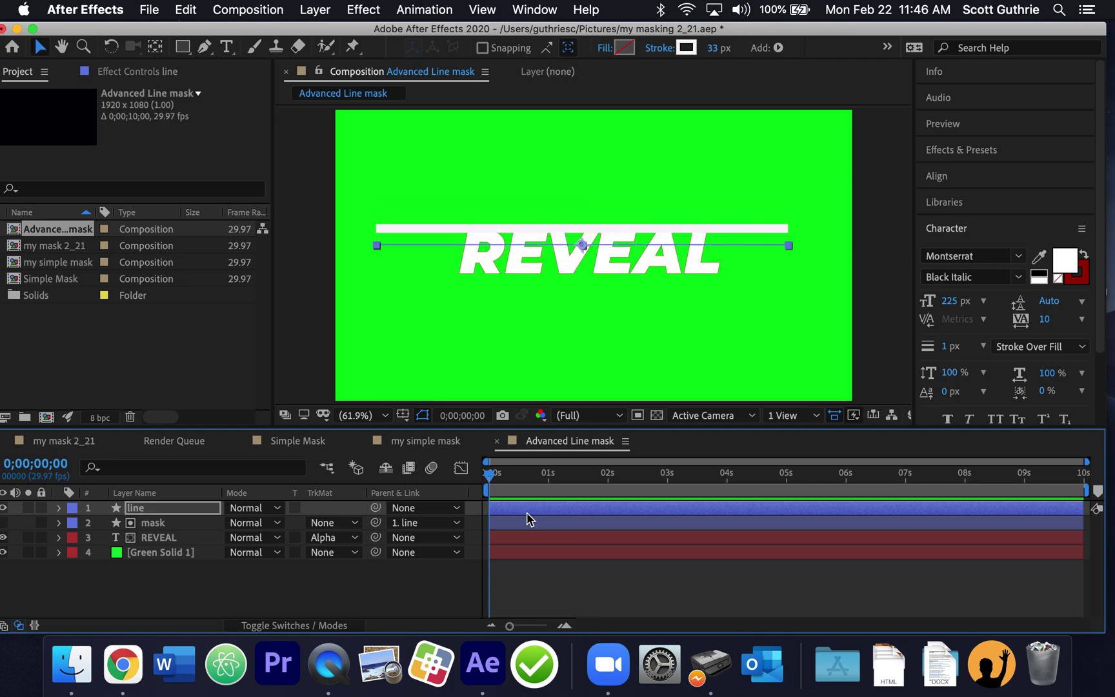
{"action": "key", "text": "shift+Down"}
{"action": "key", "text": "shift+Down"}
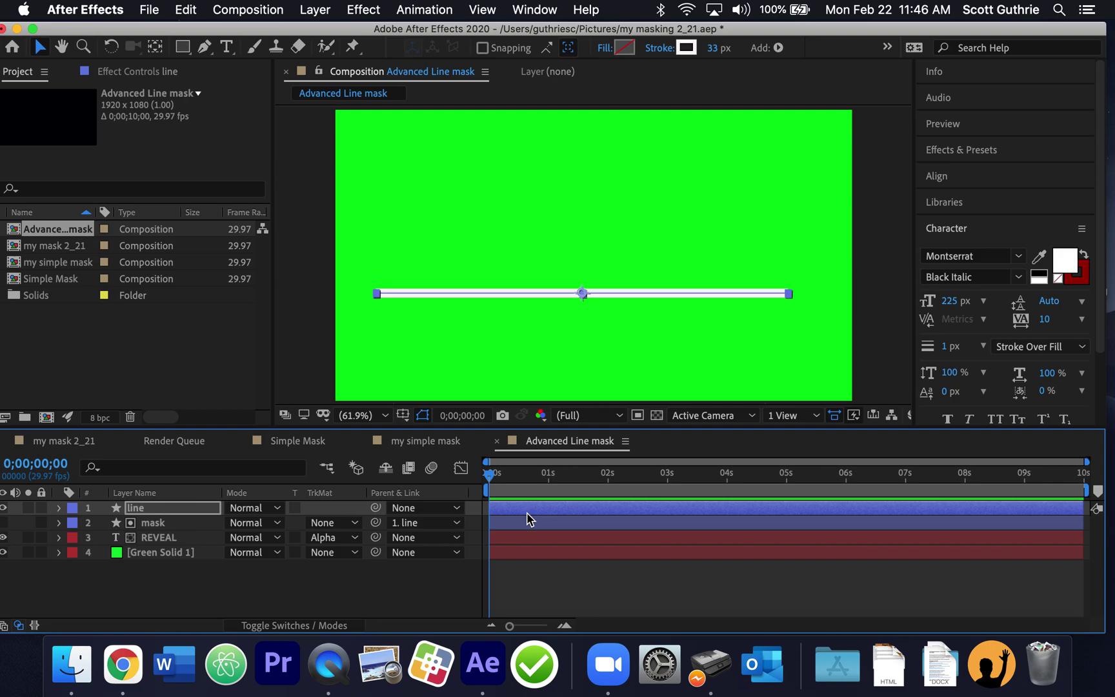
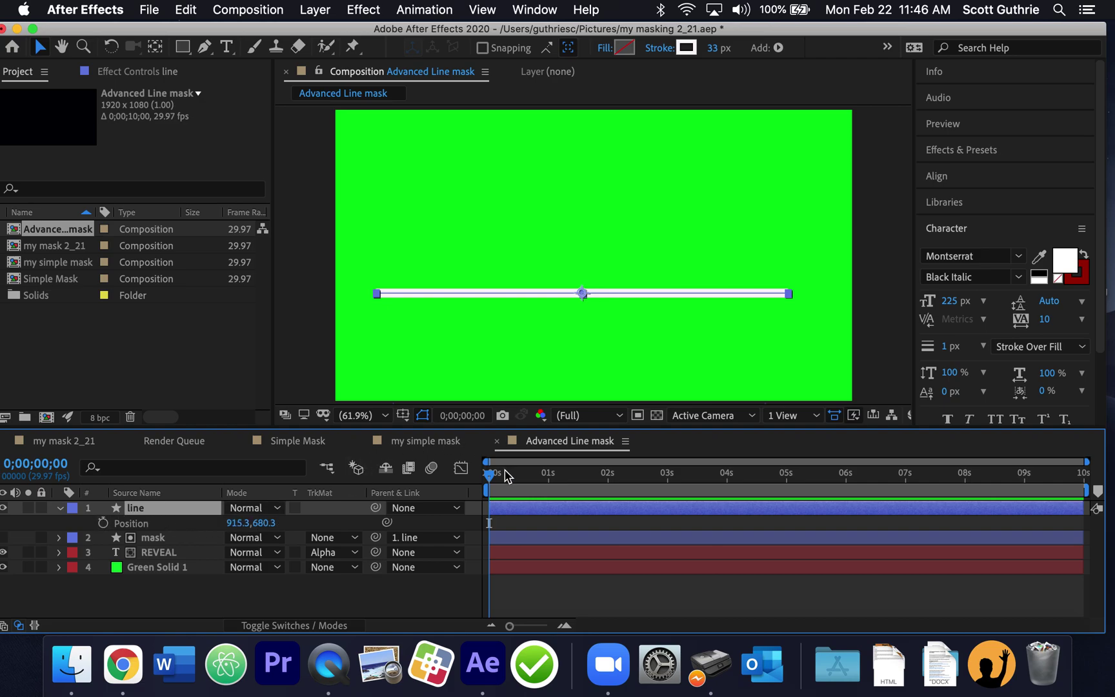
- Add a starting Position keyframe to the line layer at 0;00;00;00
{"action": "left_click_drag", "start_coordinate": [507, 479], "coordinate": [489, 477]}
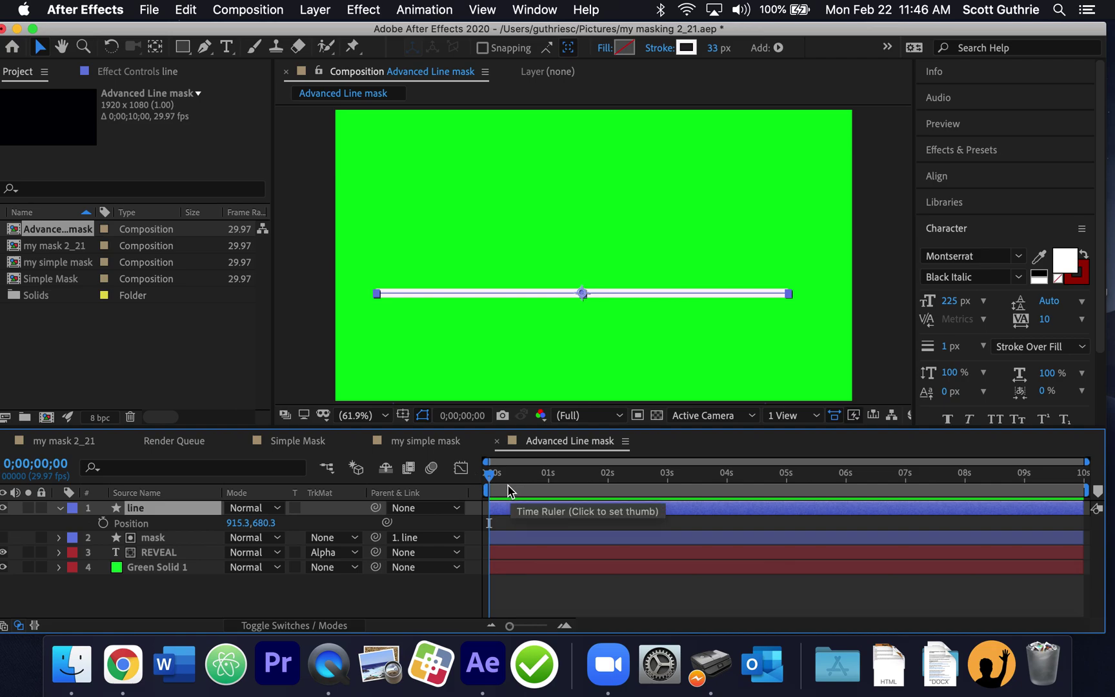
{"action": "left_click", "coordinate": [103, 524]}
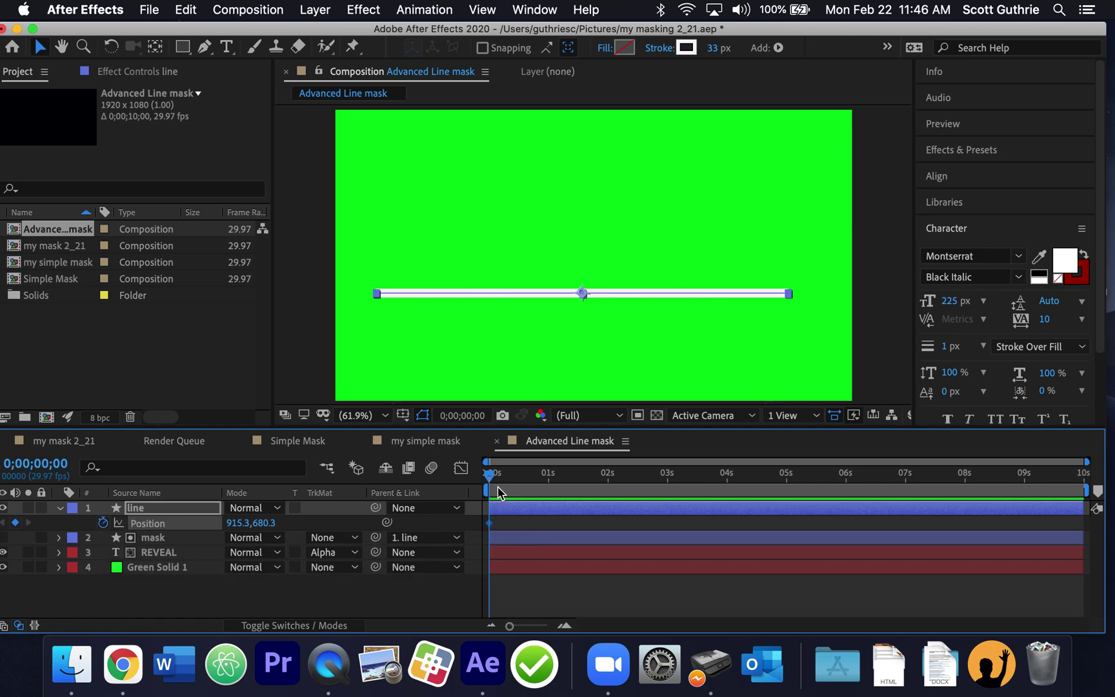
- Keyframe the line layer's Position Y at 500.3 on 0;00;00;10 and at 656.3 on 0;00;00;17
{"action": "left_click_drag", "start_coordinate": [490, 474], "coordinate": [510, 476]}
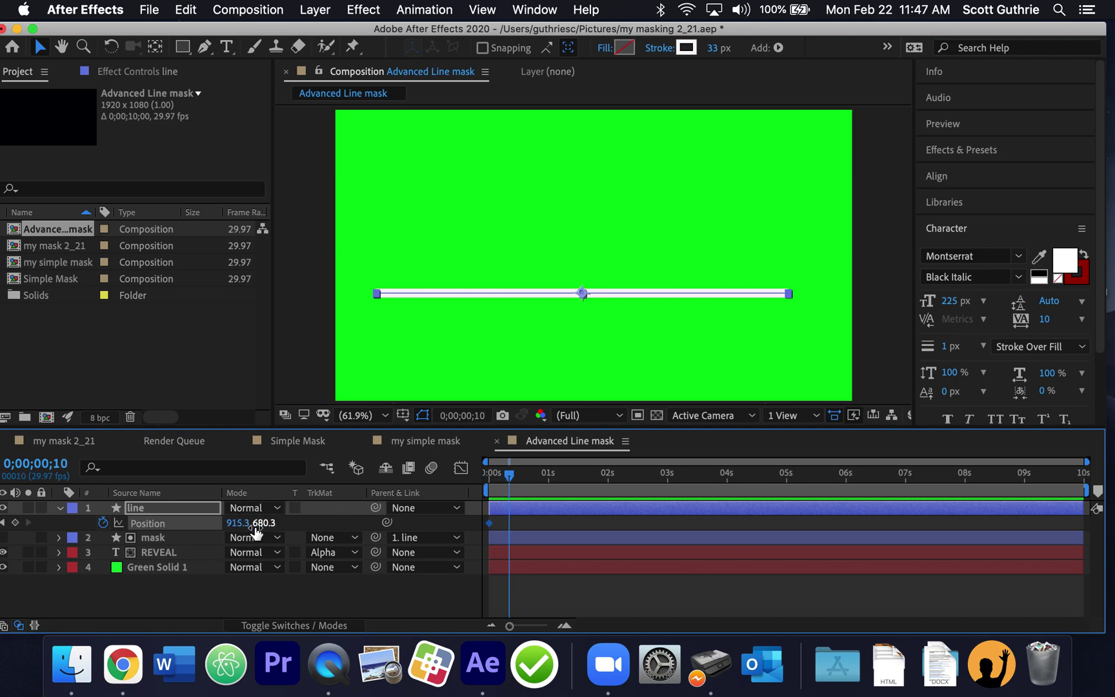
{"action": "left_click_drag", "start_coordinate": [260, 526], "coordinate": [48, 530]}
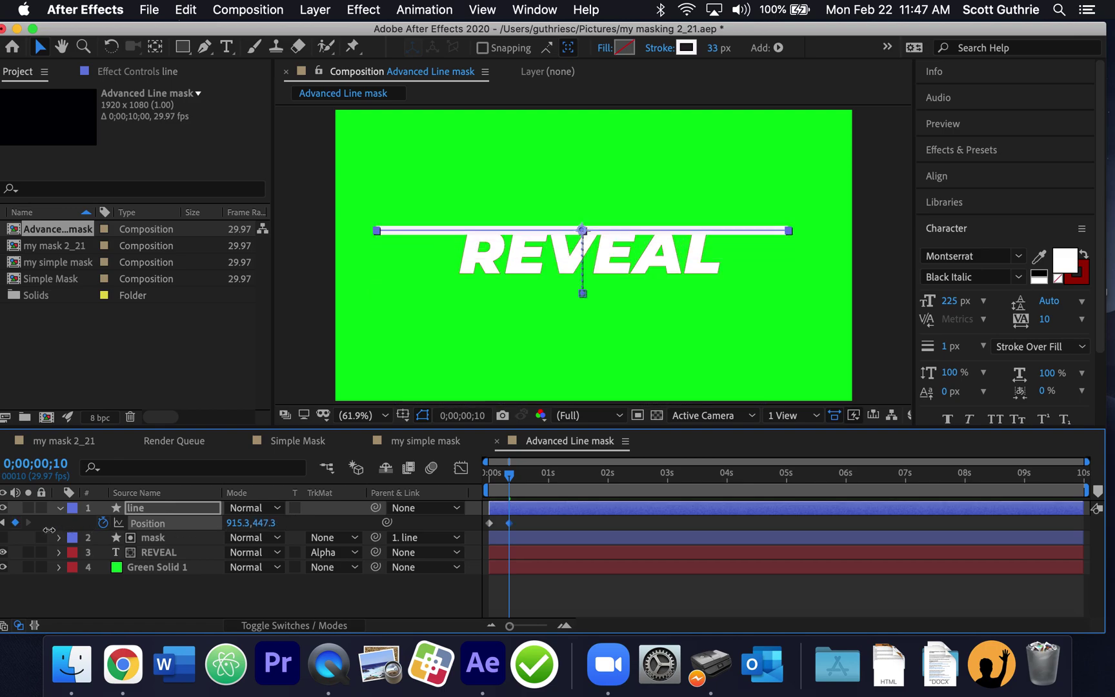
{"action": "left_click_drag", "start_coordinate": [263, 526], "coordinate": [326, 507]}
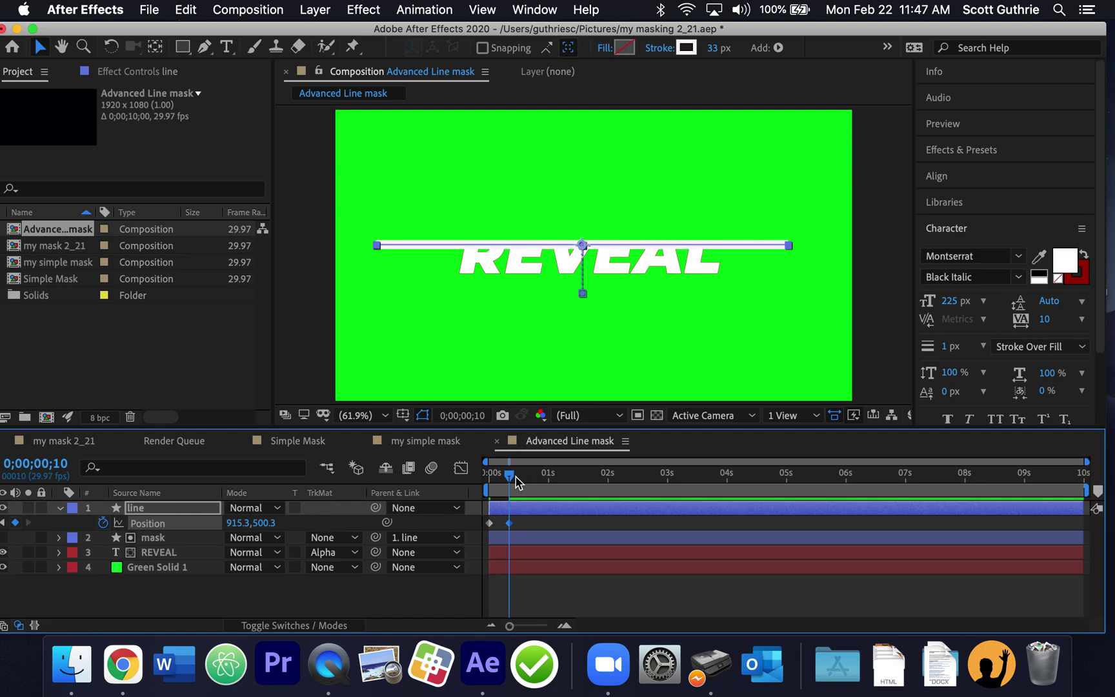
{"action": "left_click_drag", "start_coordinate": [510, 477], "coordinate": [524, 483]}
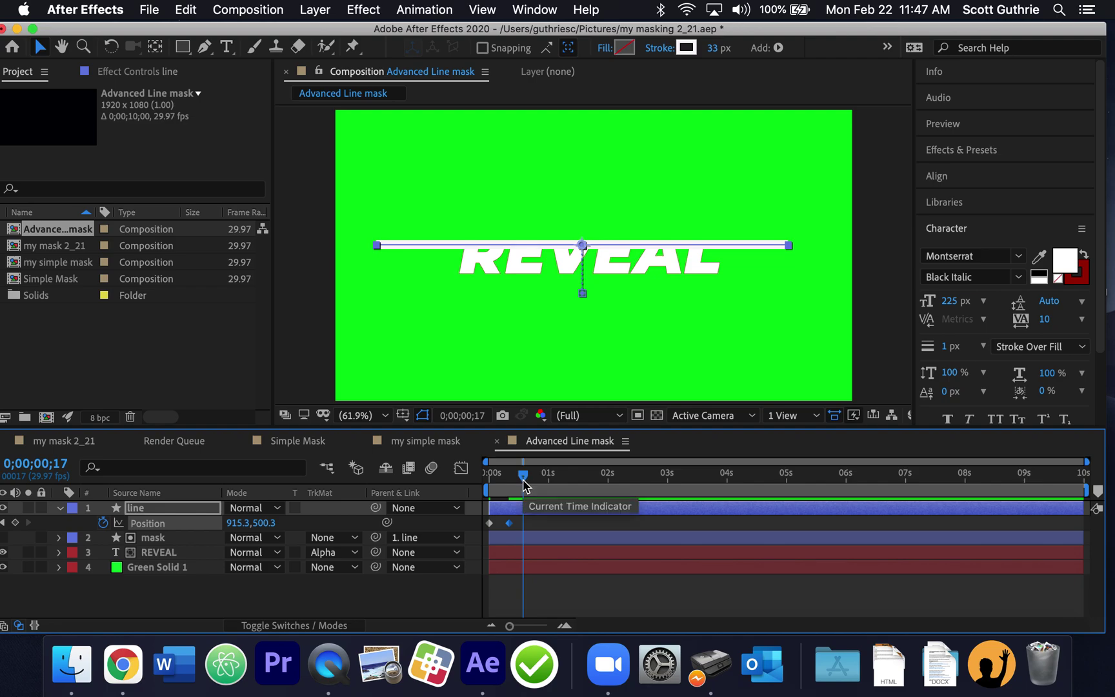
{"action": "left_click_drag", "start_coordinate": [260, 523], "coordinate": [435, 483]}
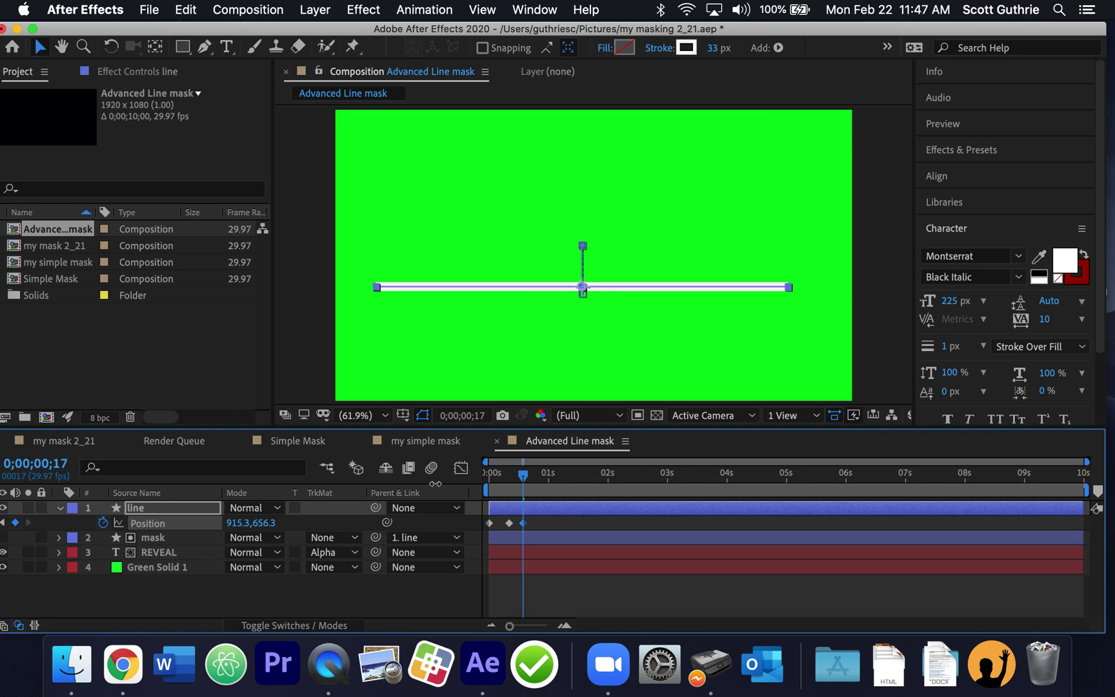
- Raise the line above the REVEAL text at 0;00;00;22 with a Position Y keyframe of 359.3
{"action": "left_click_drag", "start_coordinate": [528, 476], "coordinate": [535, 475]}
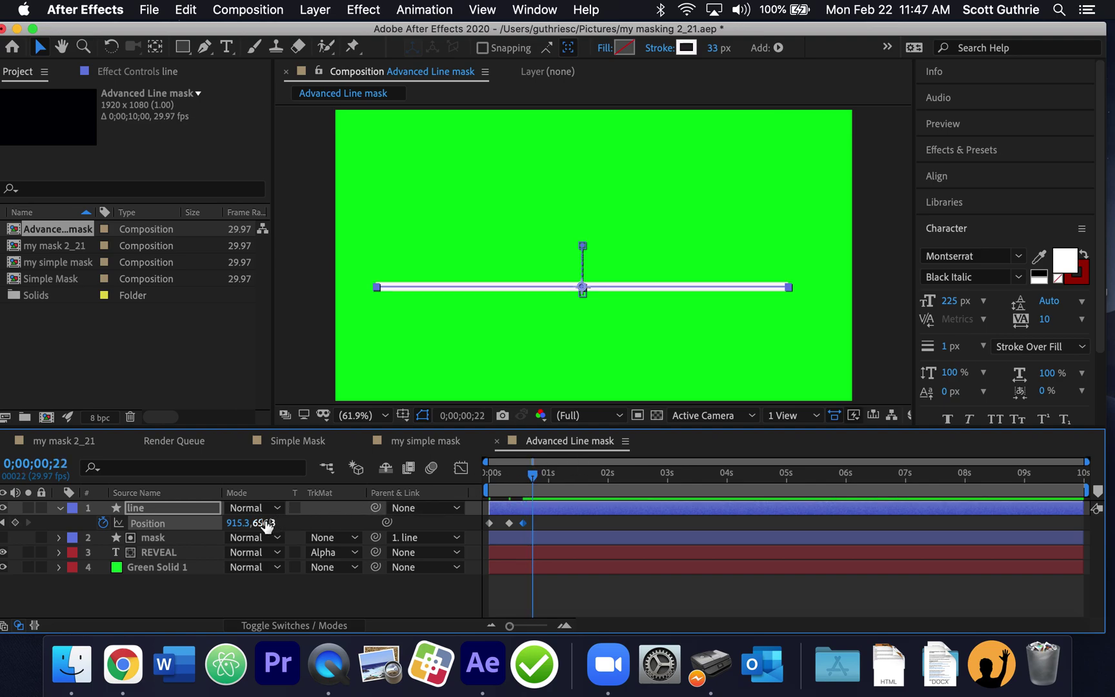
{"action": "left_click_drag", "start_coordinate": [266, 525], "coordinate": [146, 524]}
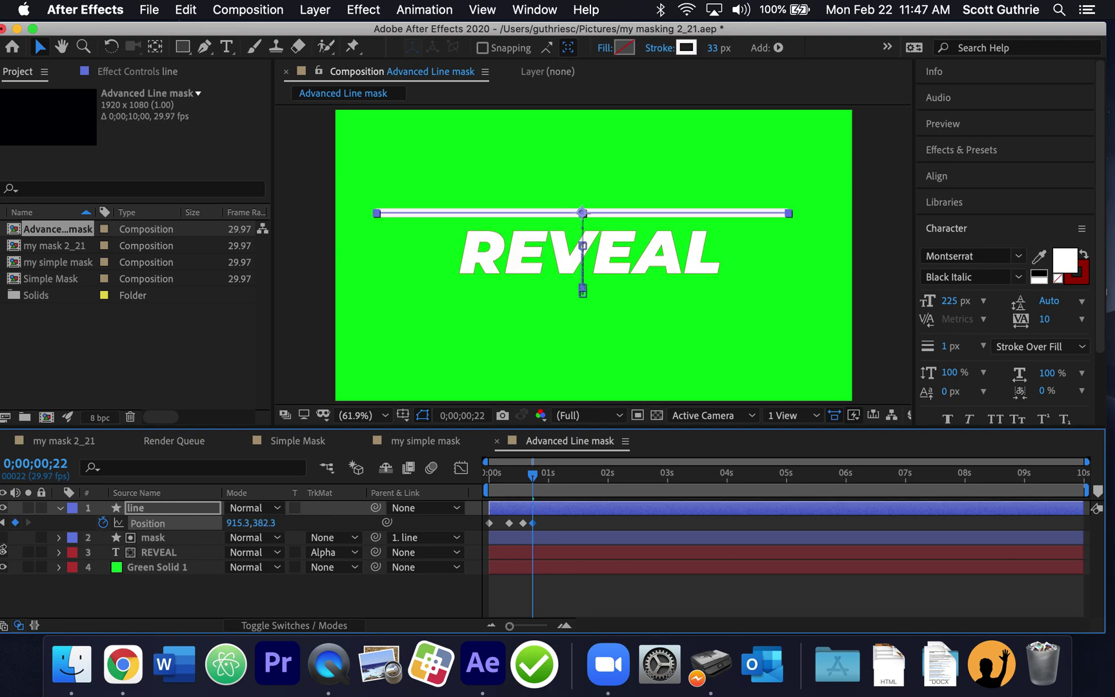
{"action": "key", "text": "Down"}
{"action": "key", "text": "Down"}
{"action": "key", "text": "Down"}
{"action": "key", "text": "Down"}
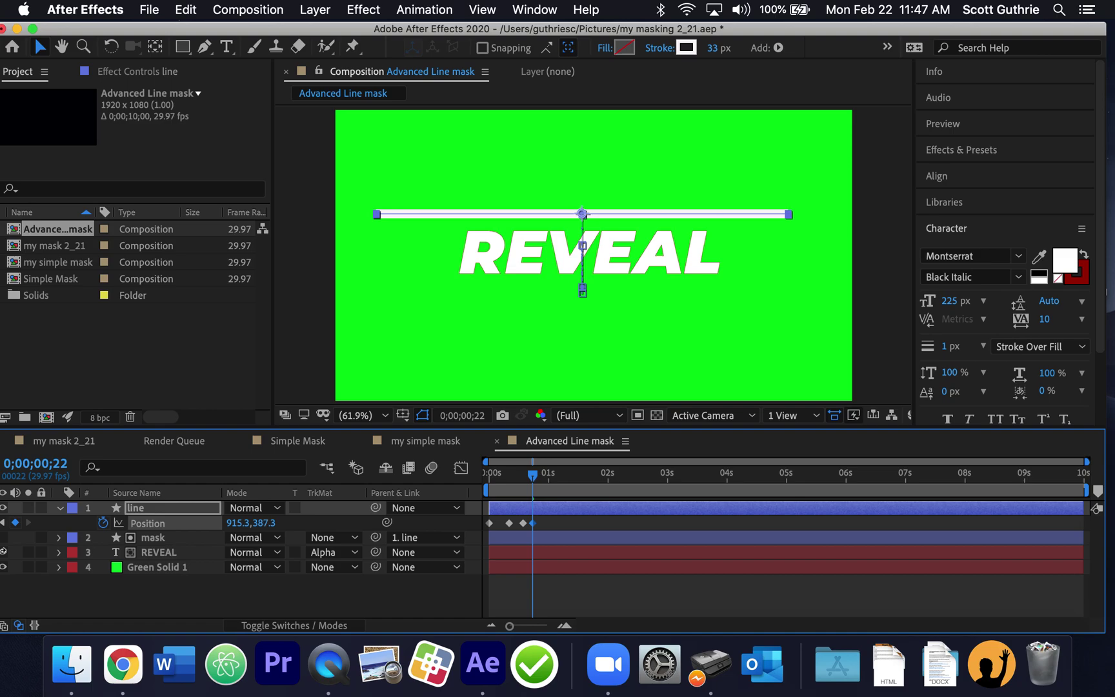
{"action": "left_click_drag", "start_coordinate": [265, 524], "coordinate": [234, 531]}
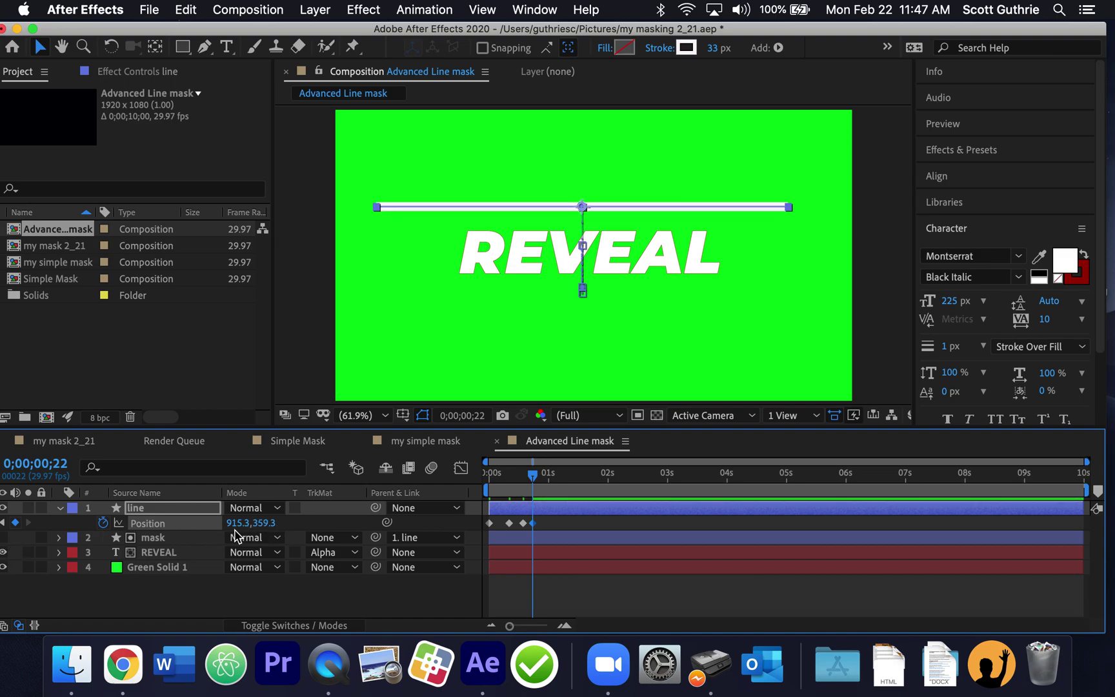
- Add a Position keyframe with the same value to the line layer at 0;00;00;26 to hold it above the text
{"action": "left_click_drag", "start_coordinate": [536, 483], "coordinate": [547, 486]}
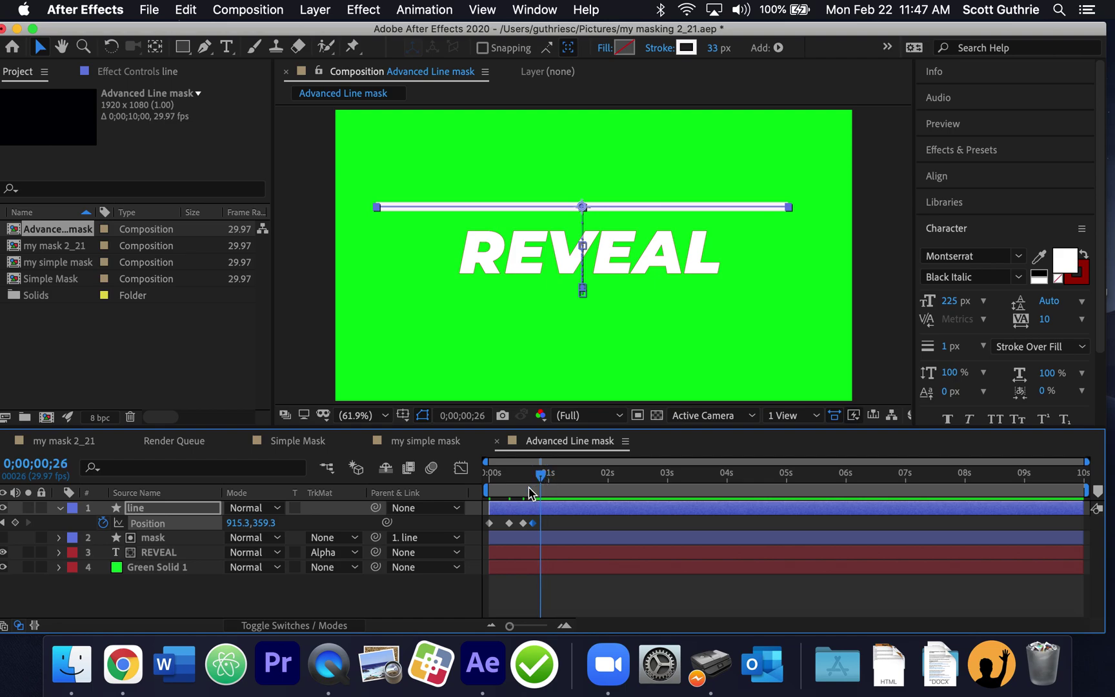
{"action": "mouse_move", "coordinate": [264, 31]}
{"action": "left_mouse_down"}
{"action": "mouse_move", "coordinate": [341, 32]}
{"action": "mouse_move", "coordinate": [277, 34]}
{"action": "left_mouse_up"}
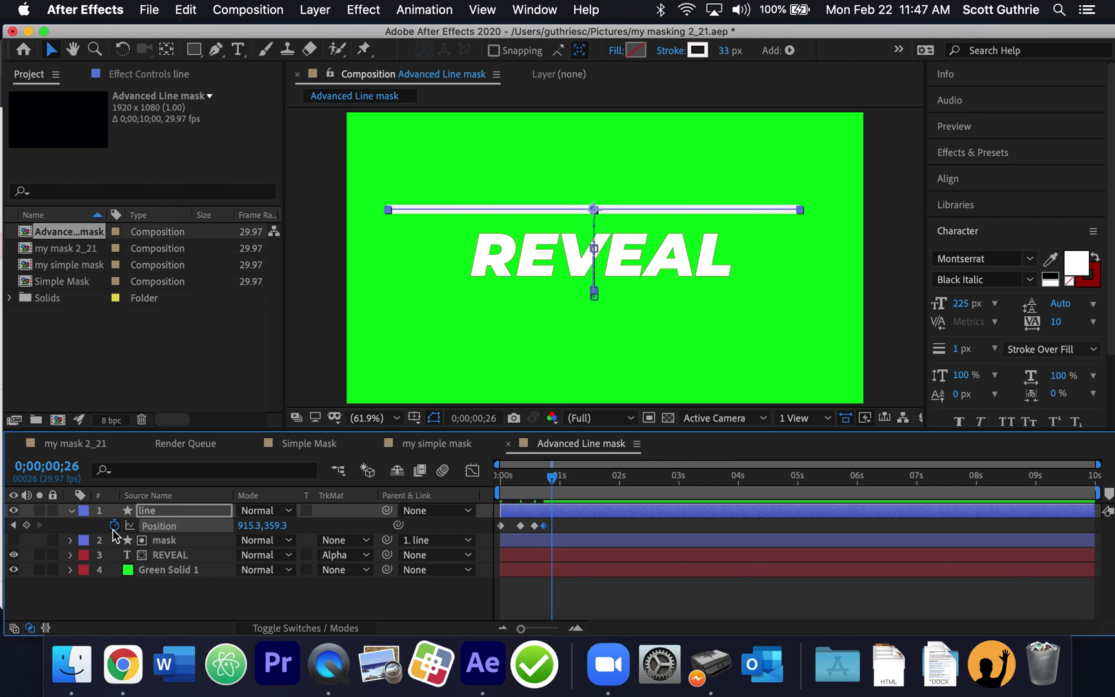
{"action": "left_click", "coordinate": [26, 525]}
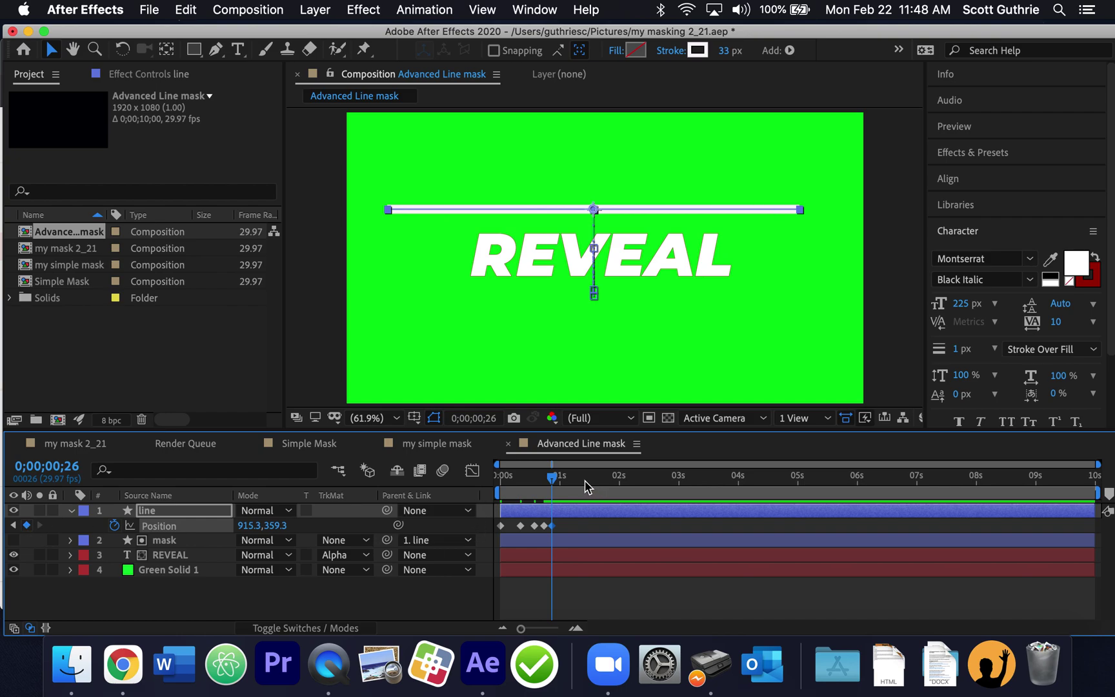
- Lower the line to Position Y 662.3 at 0;00;01;01 and add a matching hold keyframe at 0;00;01;06
{"action": "mouse_move", "coordinate": [553, 478]}
{"action": "left_mouse_down"}
{"action": "mouse_move", "coordinate": [543, 480]}
{"action": "mouse_move", "coordinate": [563, 485]}
{"action": "left_mouse_up"}
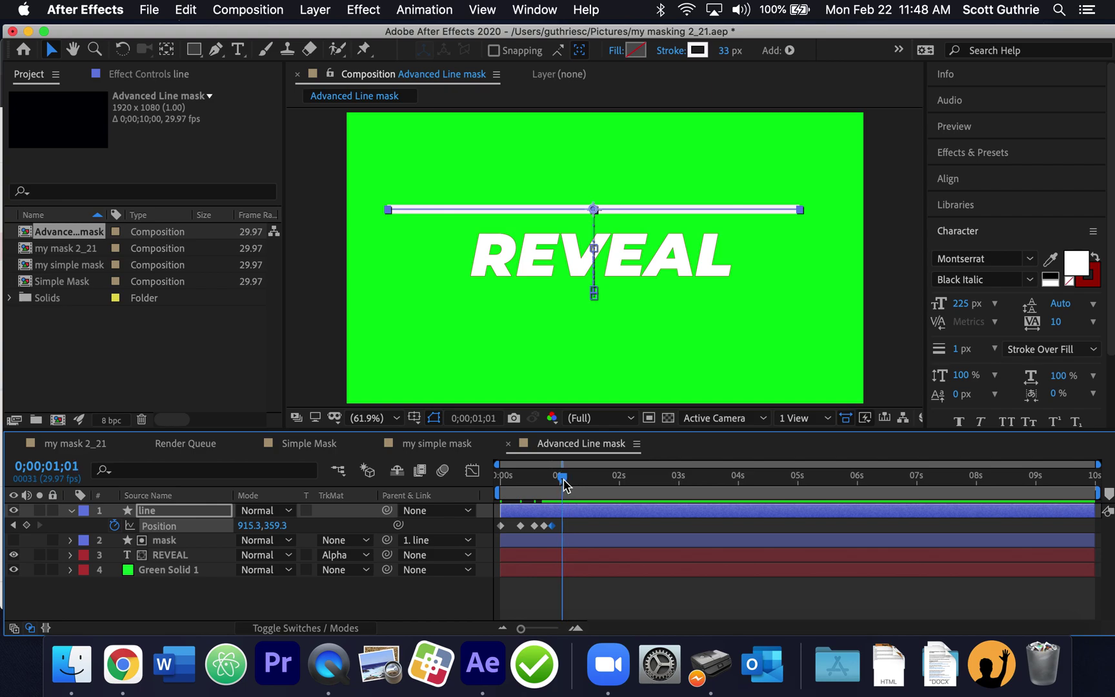
{"action": "left_click_drag", "start_coordinate": [274, 526], "coordinate": [571, 482]}
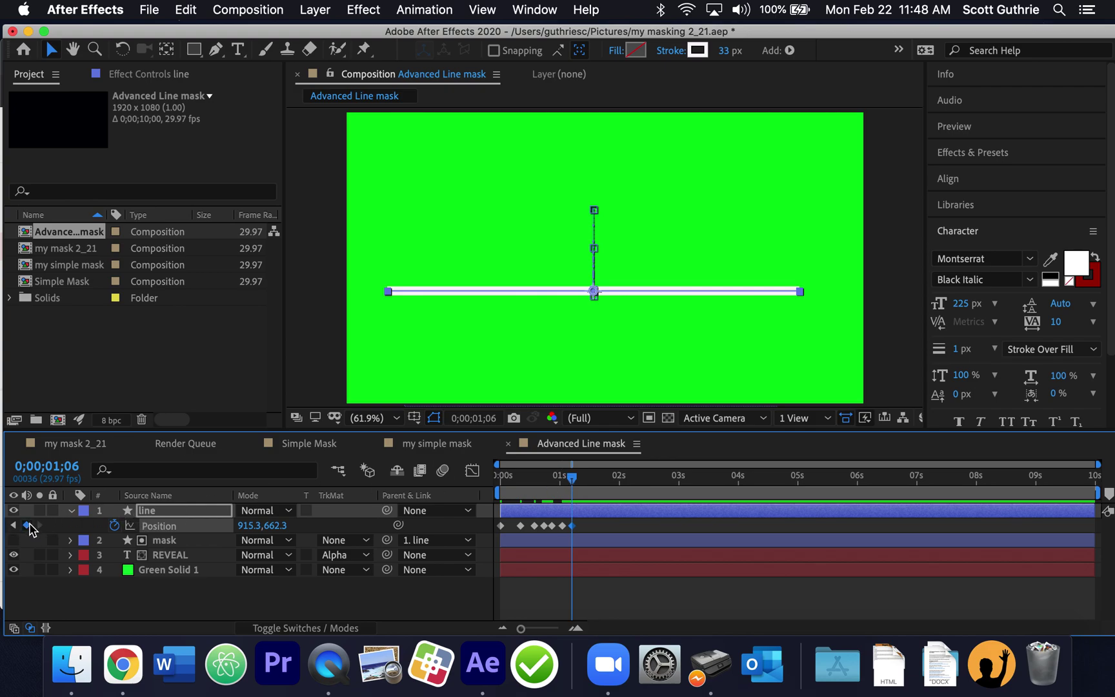
- Raise the line above the text at 0;00;01;12 with a Position Y keyframe of 336.3
{"action": "left_click", "coordinate": [578, 477]}
{"action": "left_click_drag", "start_coordinate": [578, 480], "coordinate": [590, 481]}
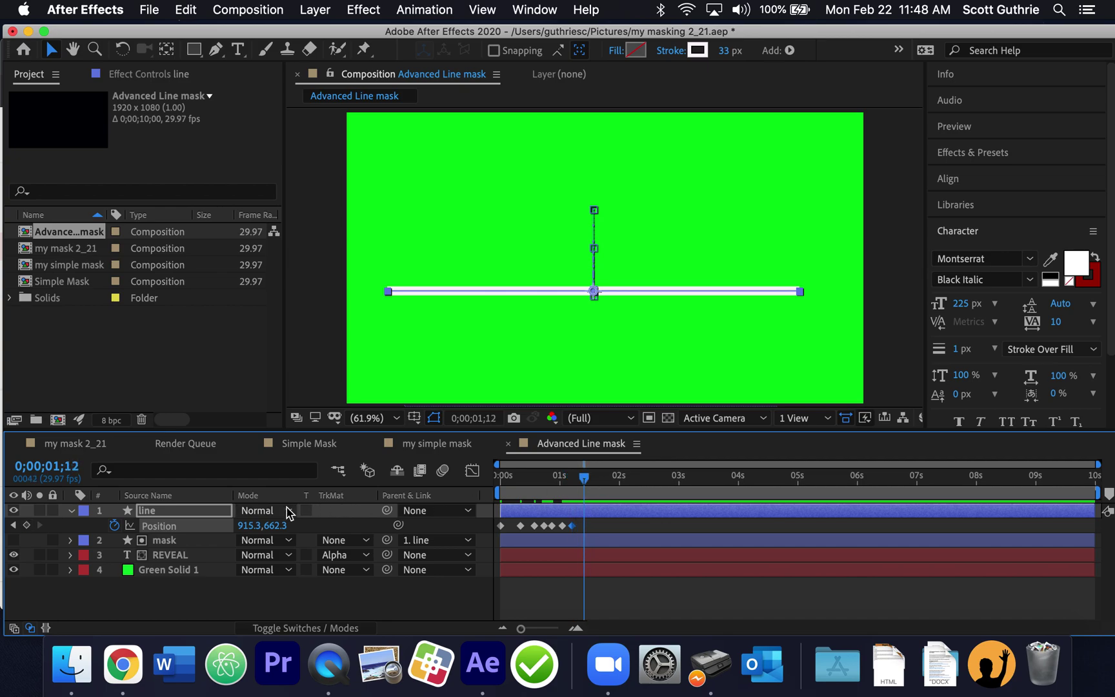
{"action": "left_click_drag", "start_coordinate": [273, 526], "coordinate": [76, 527]}
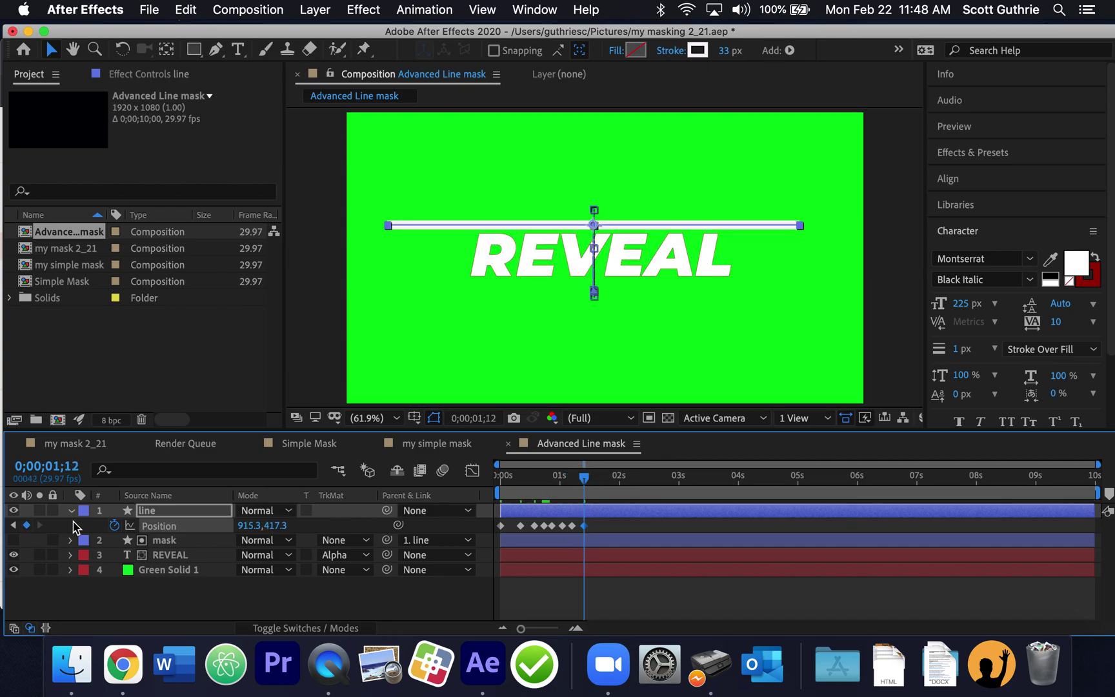
{"action": "left_click_drag", "start_coordinate": [266, 526], "coordinate": [203, 524]}
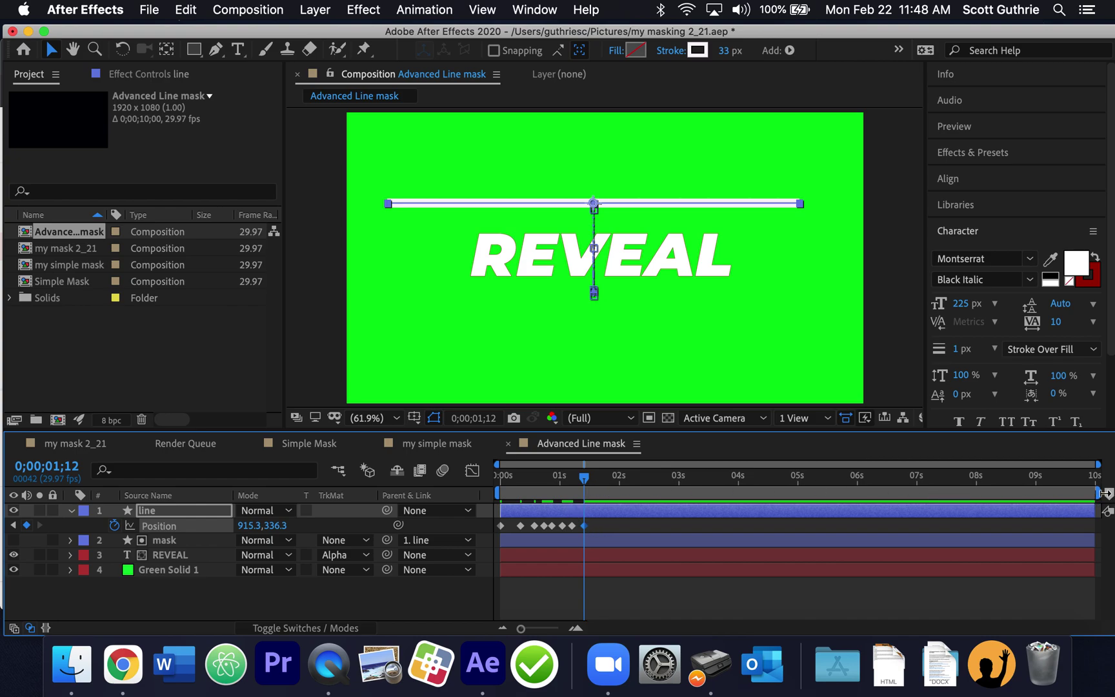
- Shorten the work area to end at about 2 seconds and preview the reveal animation from the first frame
{"action": "left_click_drag", "start_coordinate": [1105, 494], "coordinate": [623, 504]}
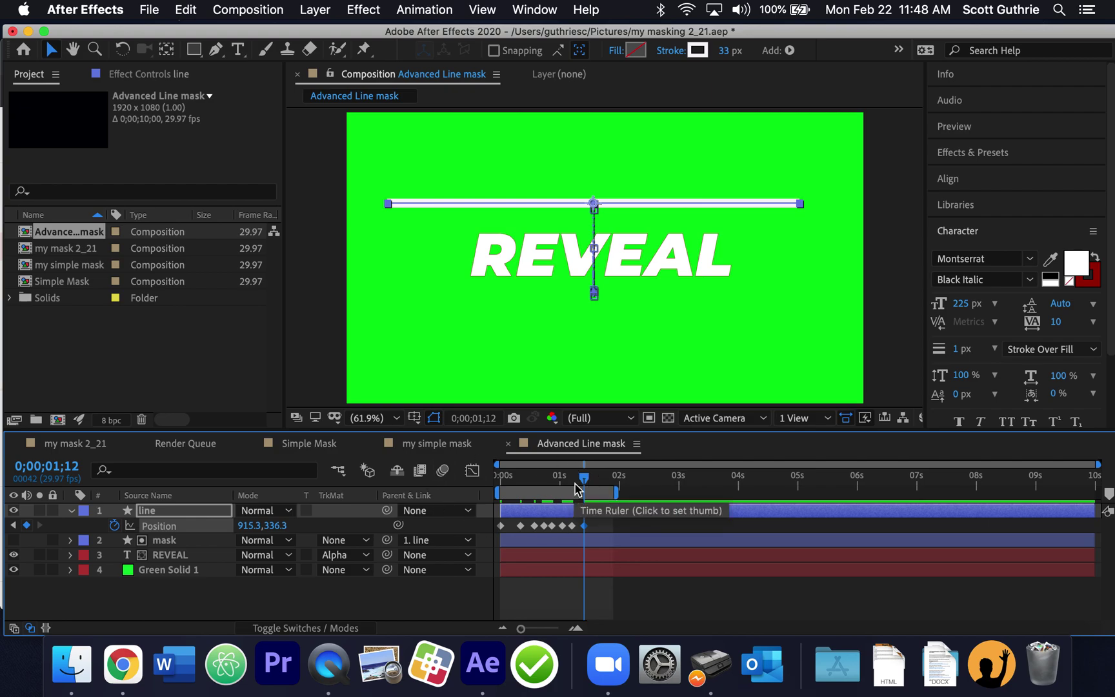
{"action": "left_click_drag", "start_coordinate": [586, 479], "coordinate": [487, 496]}
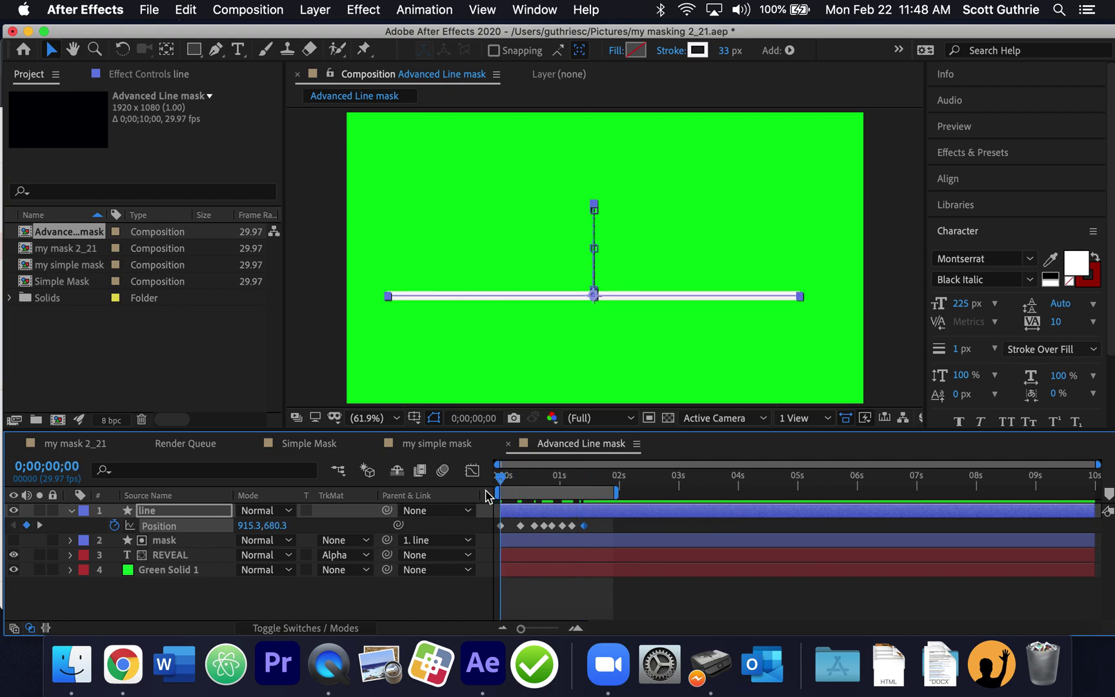
{"action": "key", "text": "space"}
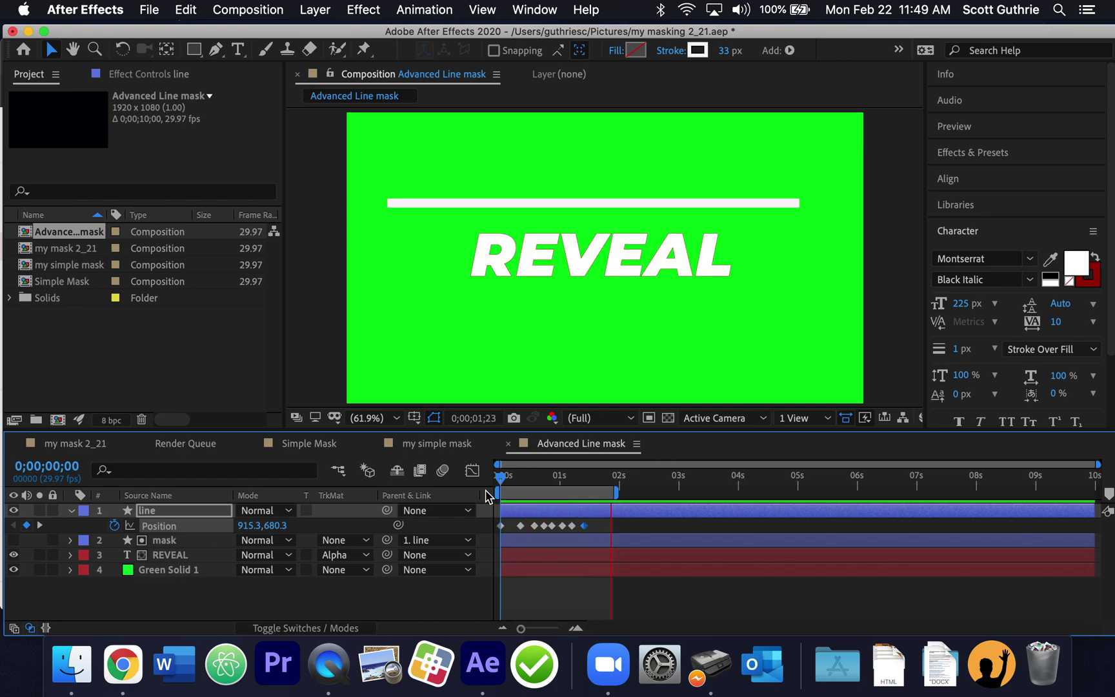
{"action": "key", "text": "space"}
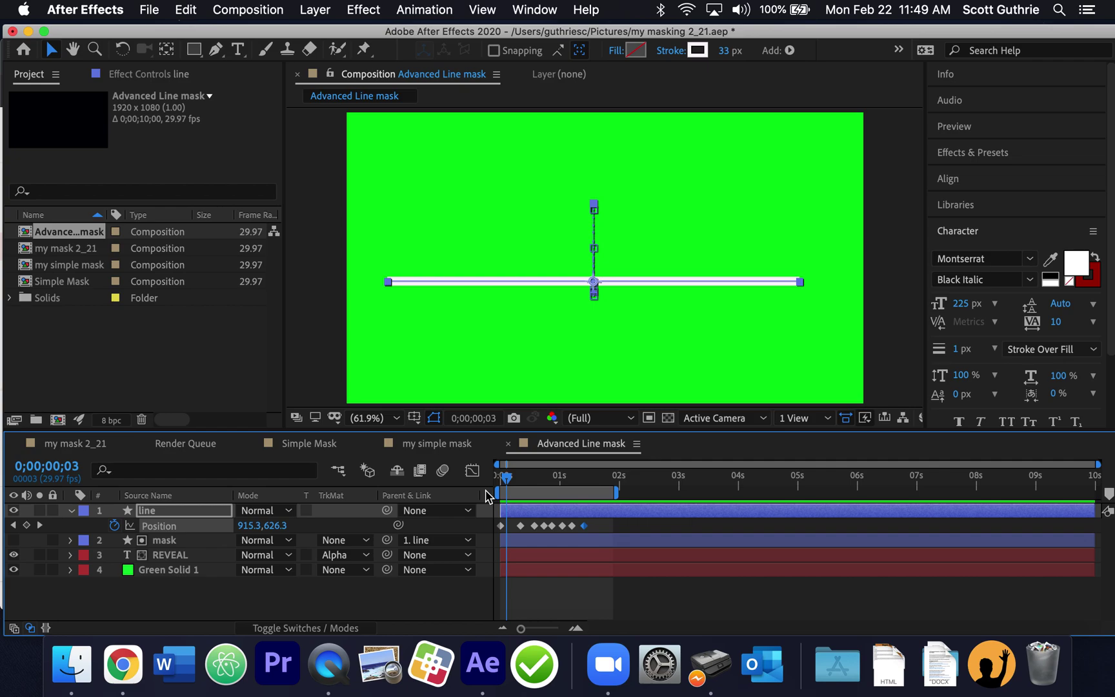
- Apply Easy Ease to all Position keyframes of the line layer
{"action": "left_click", "coordinate": [611, 534]}
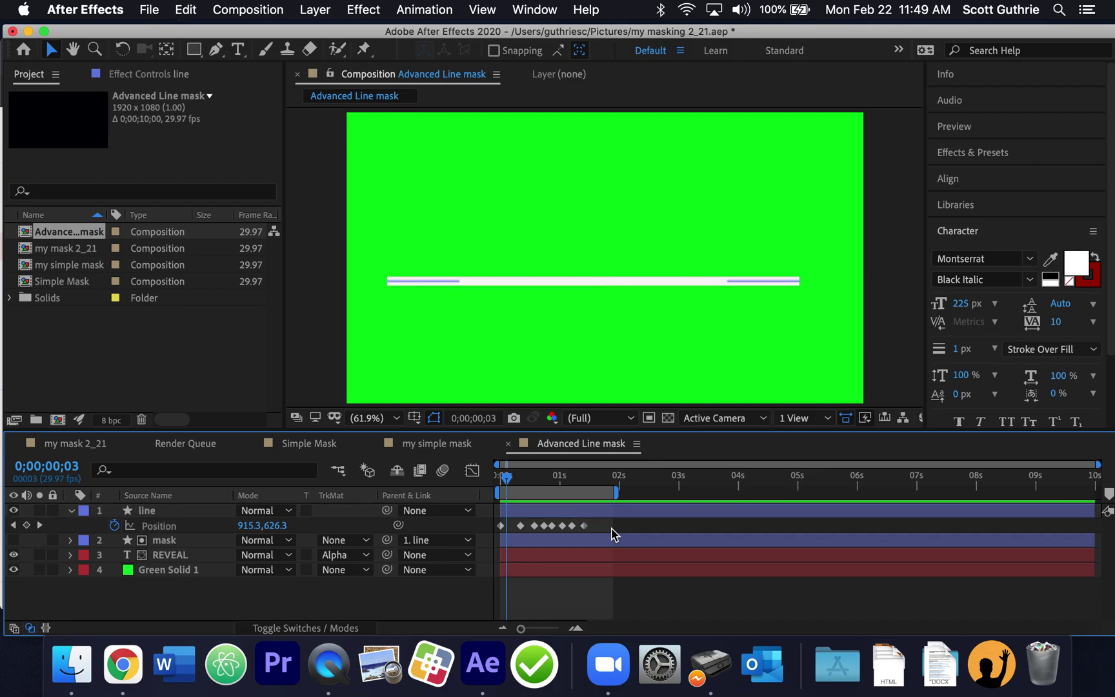
{"action": "left_click_drag", "start_coordinate": [600, 531], "coordinate": [494, 524]}
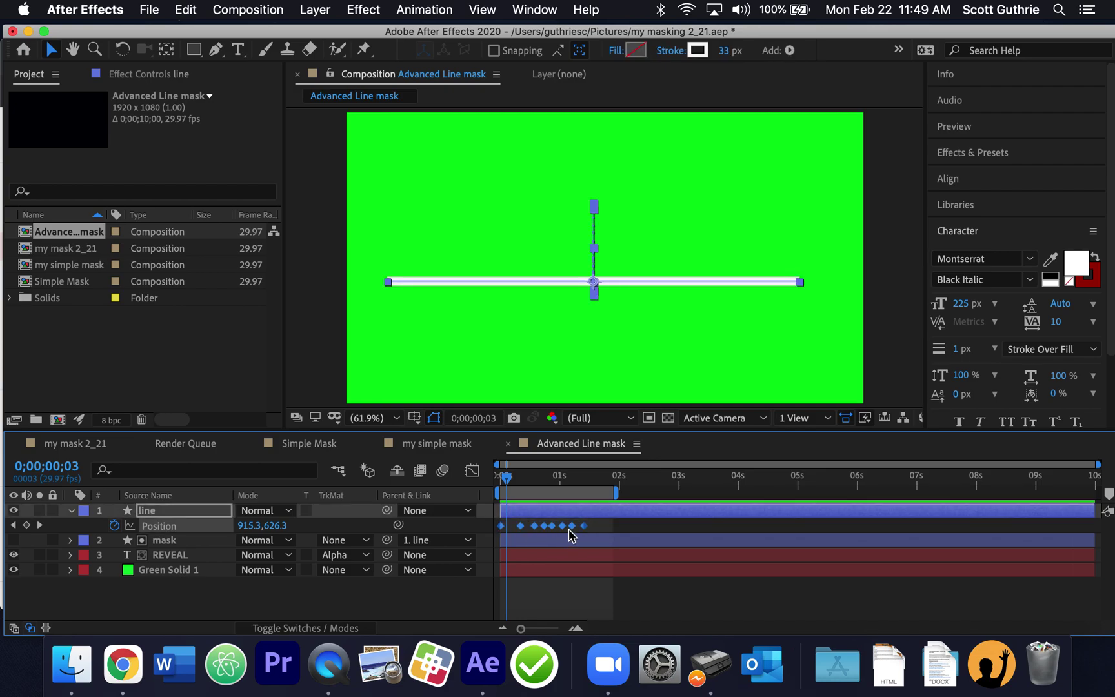
{"action": "right_click", "coordinate": [570, 526]}
{"action": "mouse_move", "coordinate": [663, 620]}
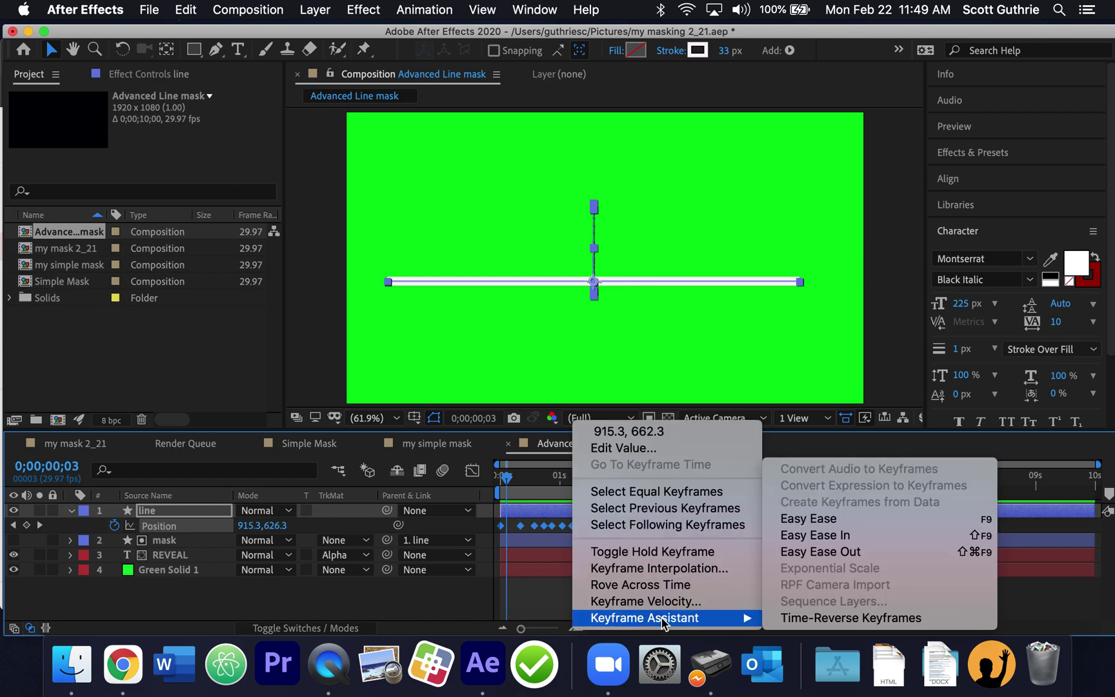
{"action": "left_click", "coordinate": [854, 520]}
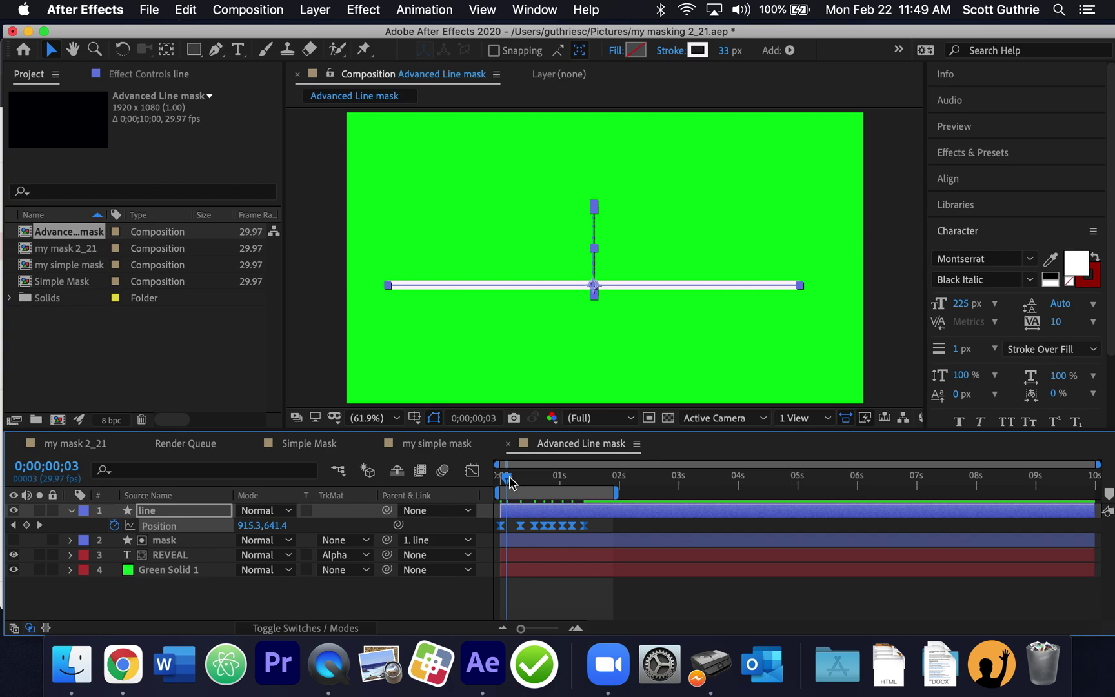
- Show the line's Position curve in the Graph Editor and check that Edit Speed Graph is the chosen graph type
{"action": "left_click", "coordinate": [472, 472]}
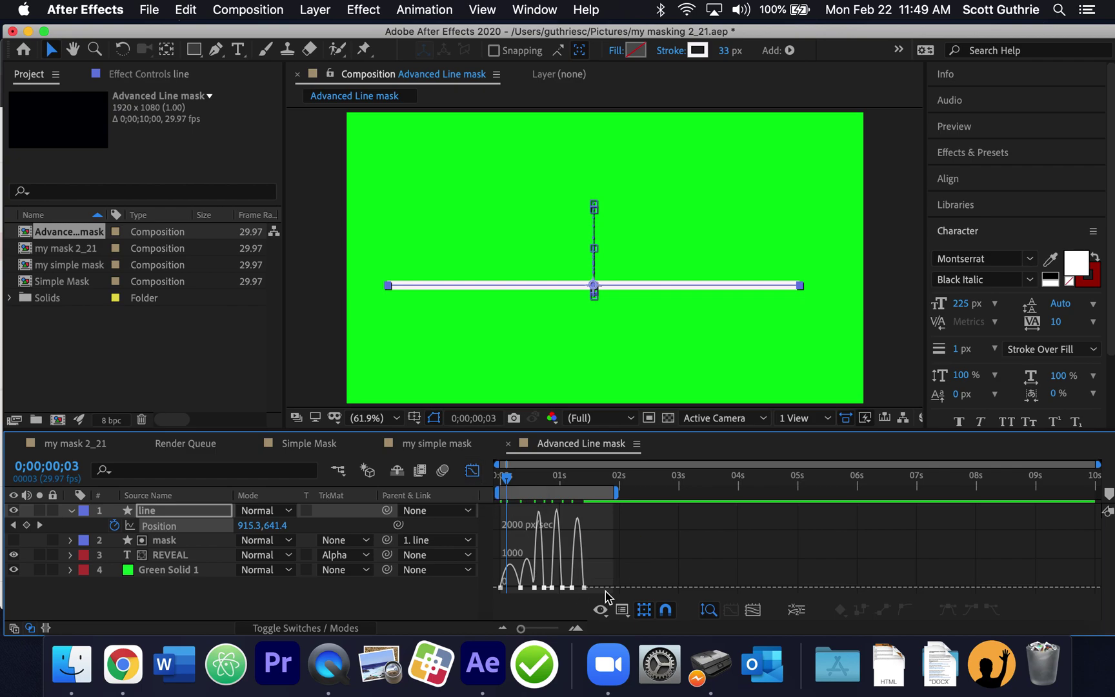
{"action": "mouse_move", "coordinate": [568, 591]}
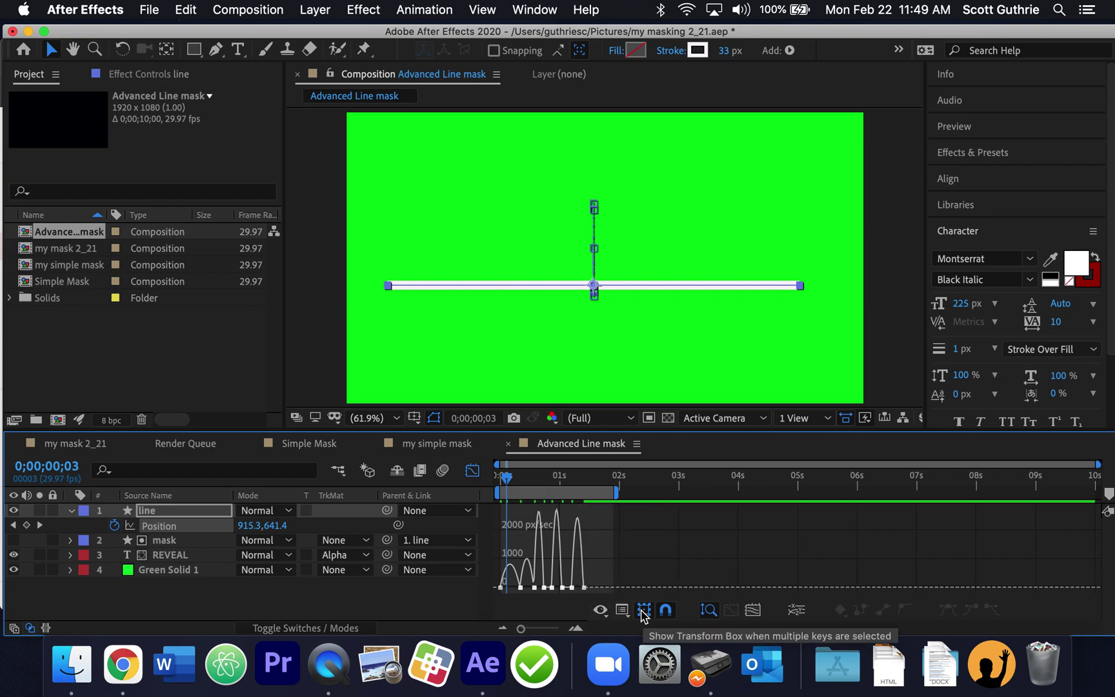
{"action": "left_click", "coordinate": [473, 472]}
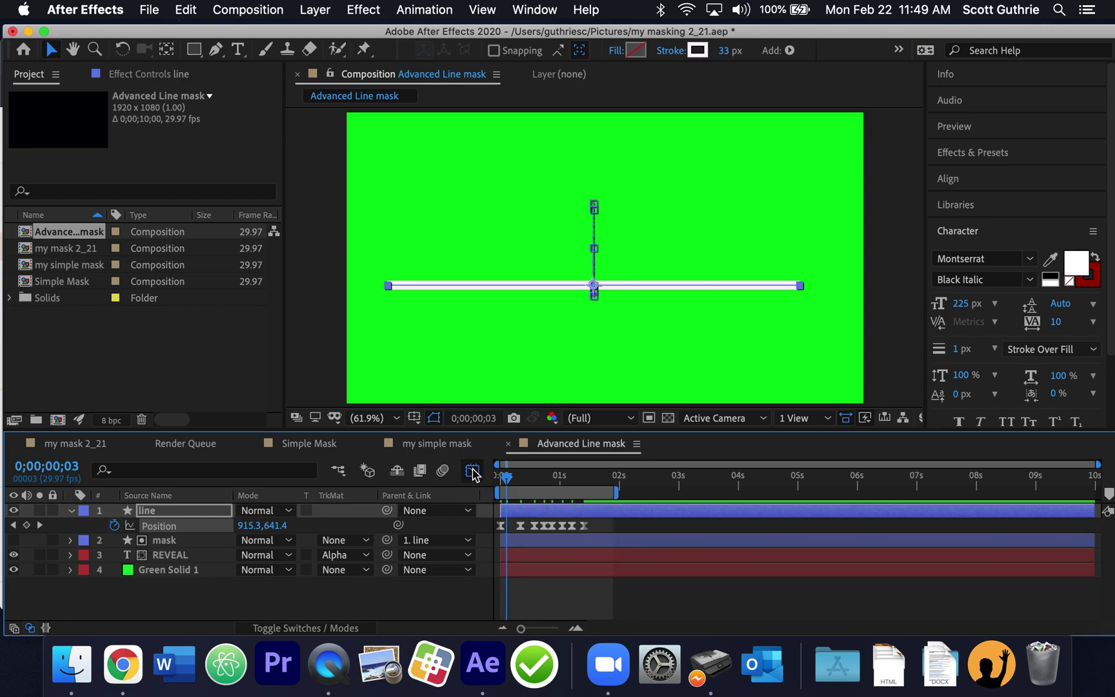
{"action": "left_click", "coordinate": [473, 472]}
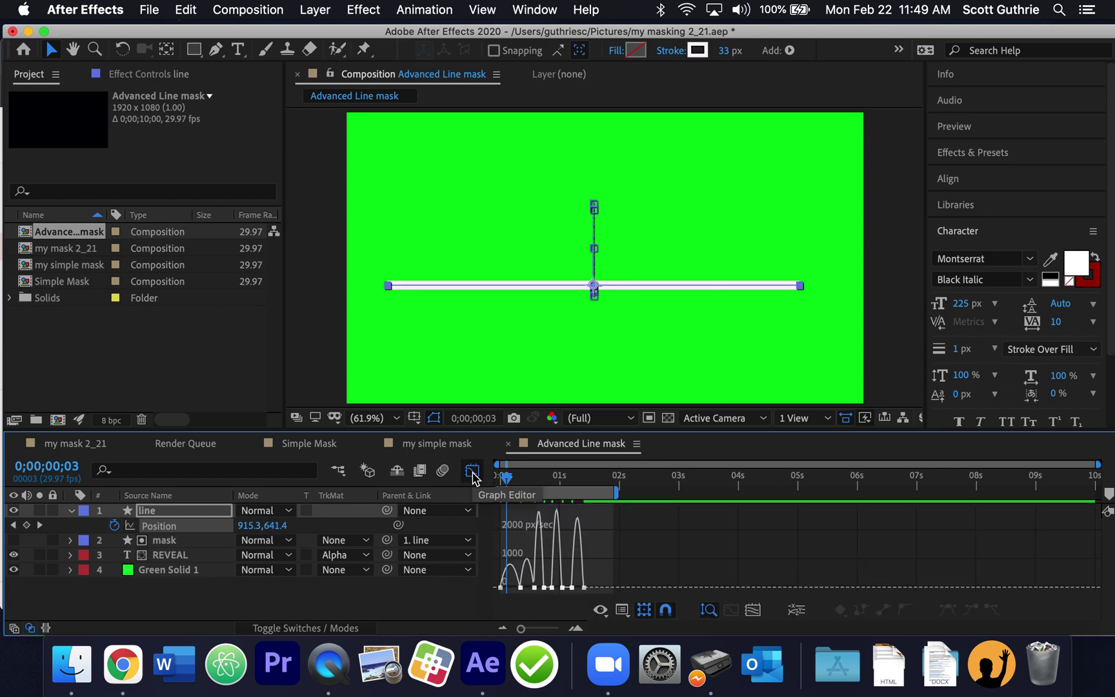
{"action": "left_click", "coordinate": [621, 611]}
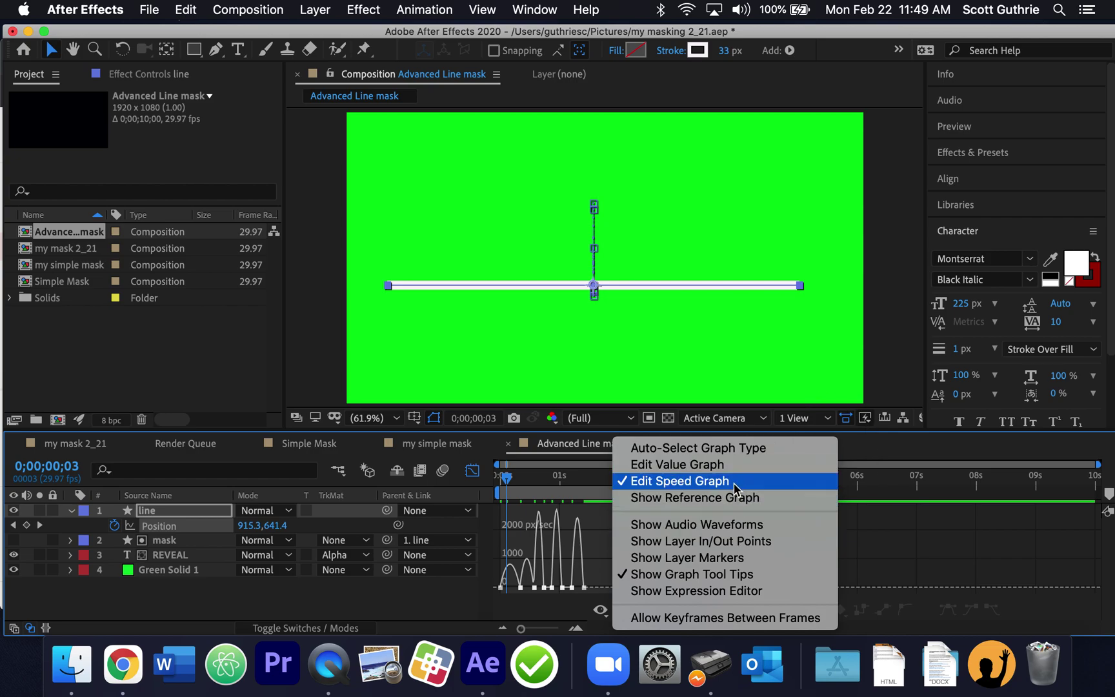
{"action": "left_click", "coordinate": [889, 573]}
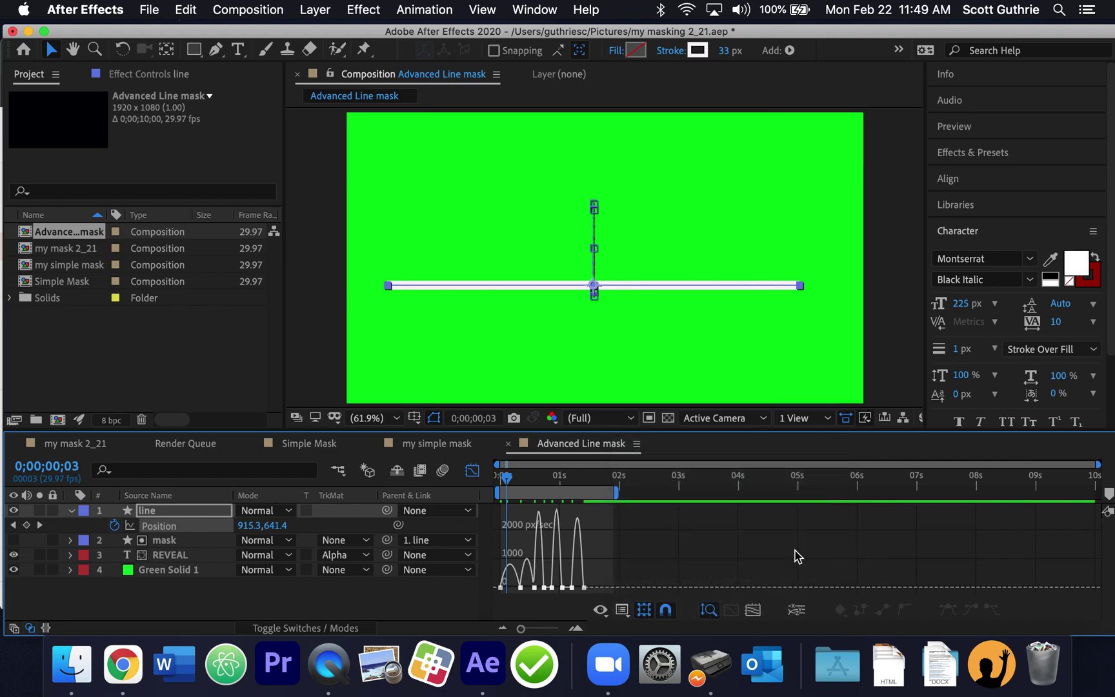
- Increase the ease influence of the line's Position keyframes in the speed graph to form a steep peak for every movement
{"action": "left_click_drag", "start_coordinate": [521, 628], "coordinate": [548, 629]}
{"action": "mouse_move", "coordinate": [499, 592]}
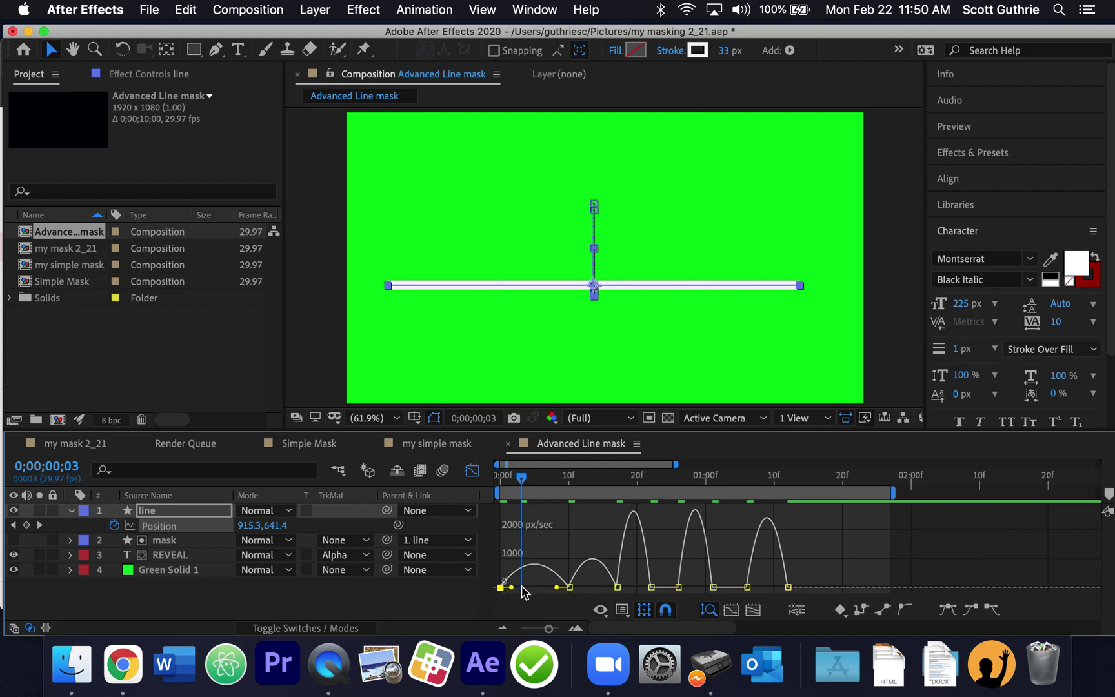
{"action": "left_click_drag", "start_coordinate": [518, 587], "coordinate": [702, 591]}
{"action": "left_click", "coordinate": [678, 588]}
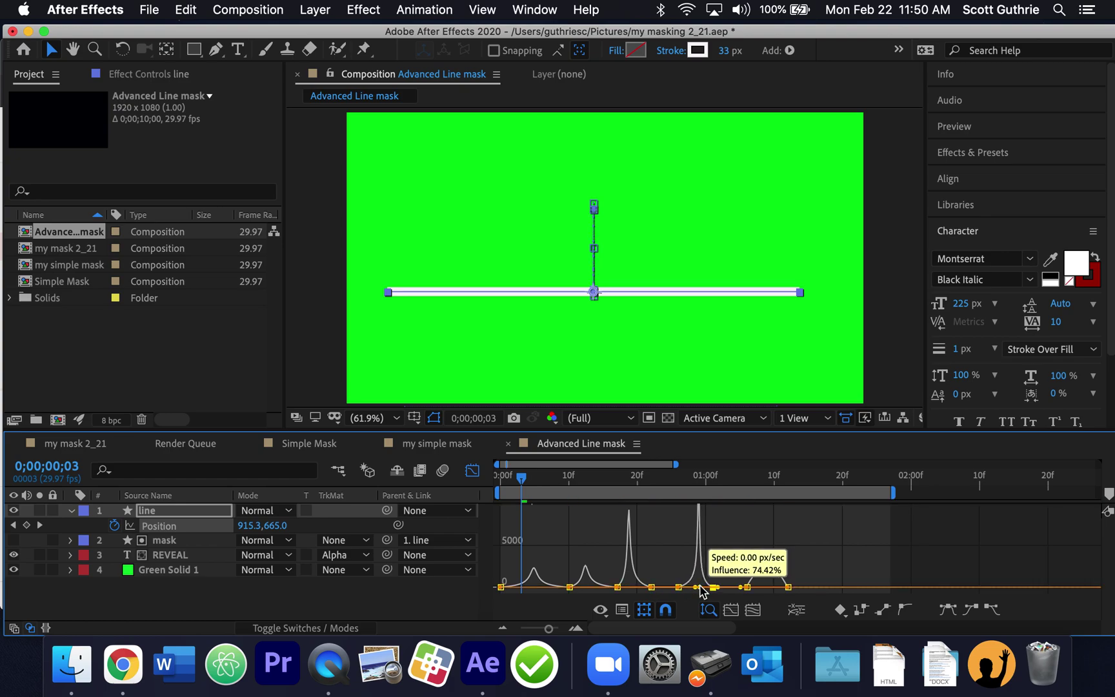
{"action": "left_click", "coordinate": [746, 587]}
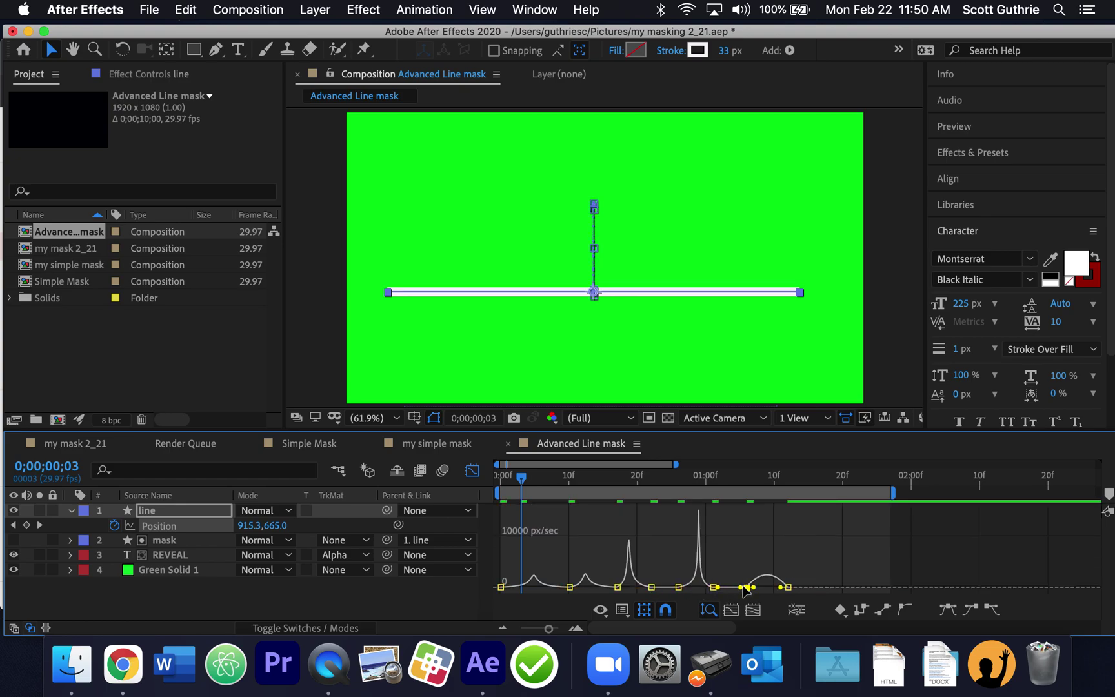
{"action": "left_click_drag", "start_coordinate": [754, 591], "coordinate": [768, 589]}
{"action": "left_click", "coordinate": [788, 587]}
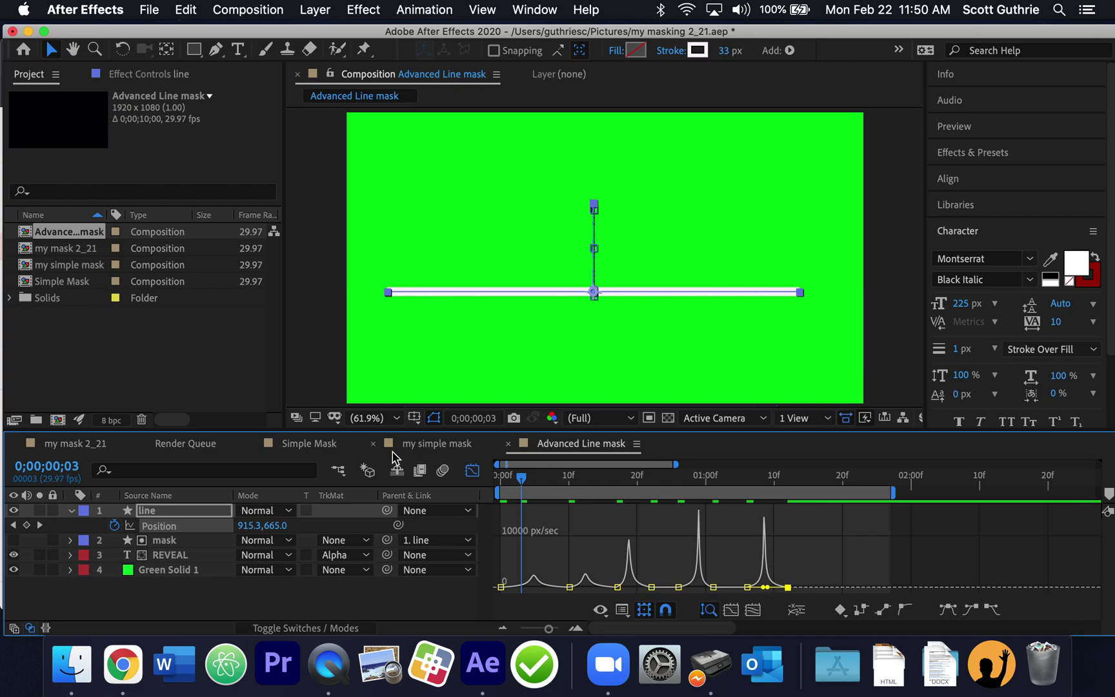
- Return the timeline from the Graph Editor to the layer bars and preview the eased reveal animation from the first frame
{"action": "left_click", "coordinate": [472, 470]}
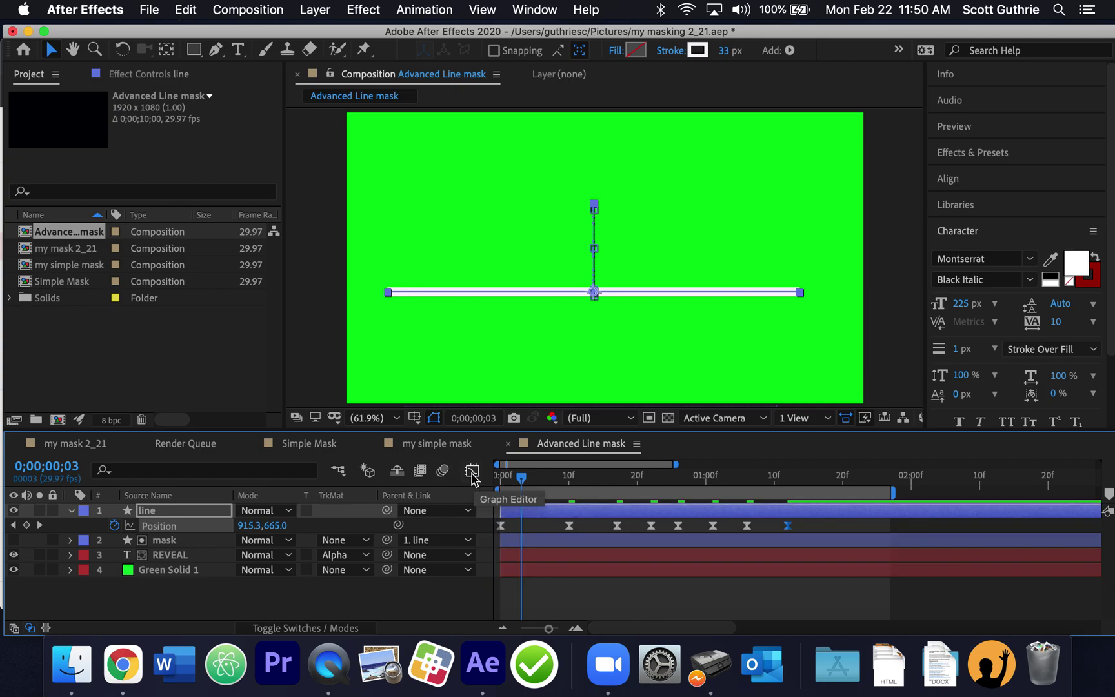
{"action": "left_click_drag", "start_coordinate": [553, 486], "coordinate": [500, 481]}
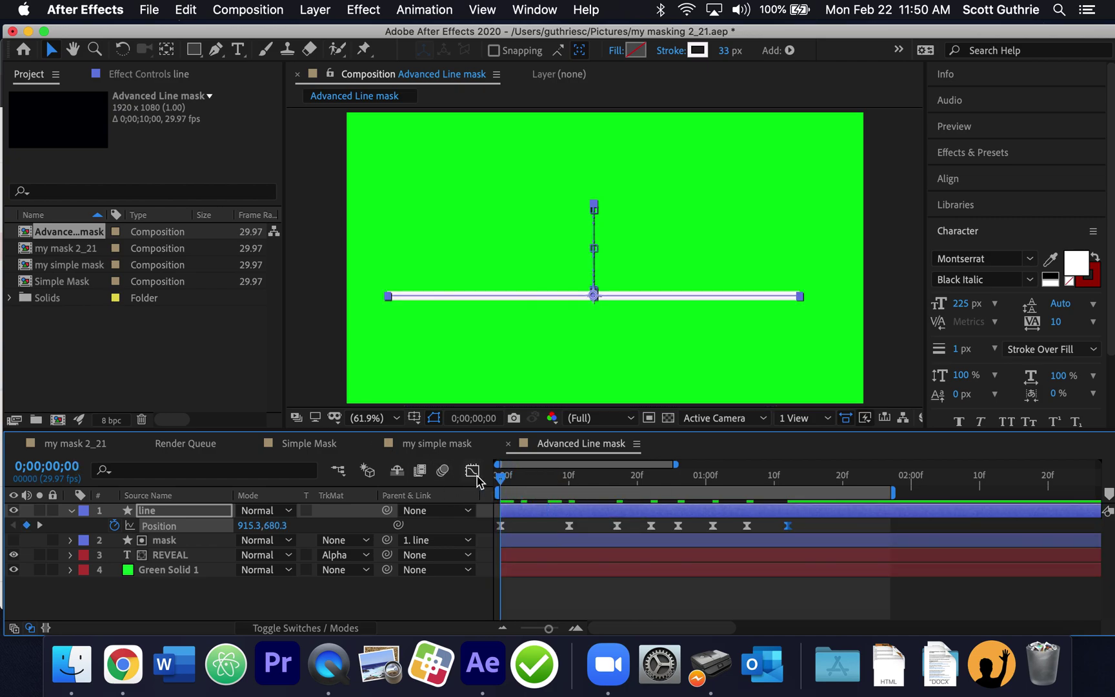
{"action": "key", "text": "space"}
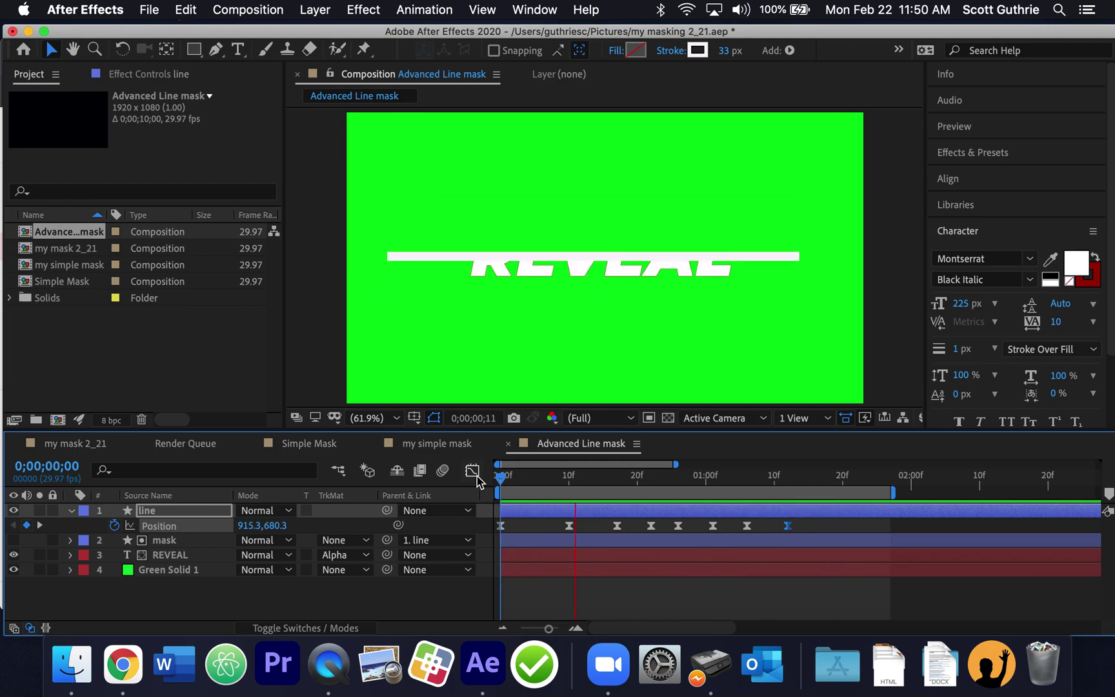
{"action": "key", "text": "space"}
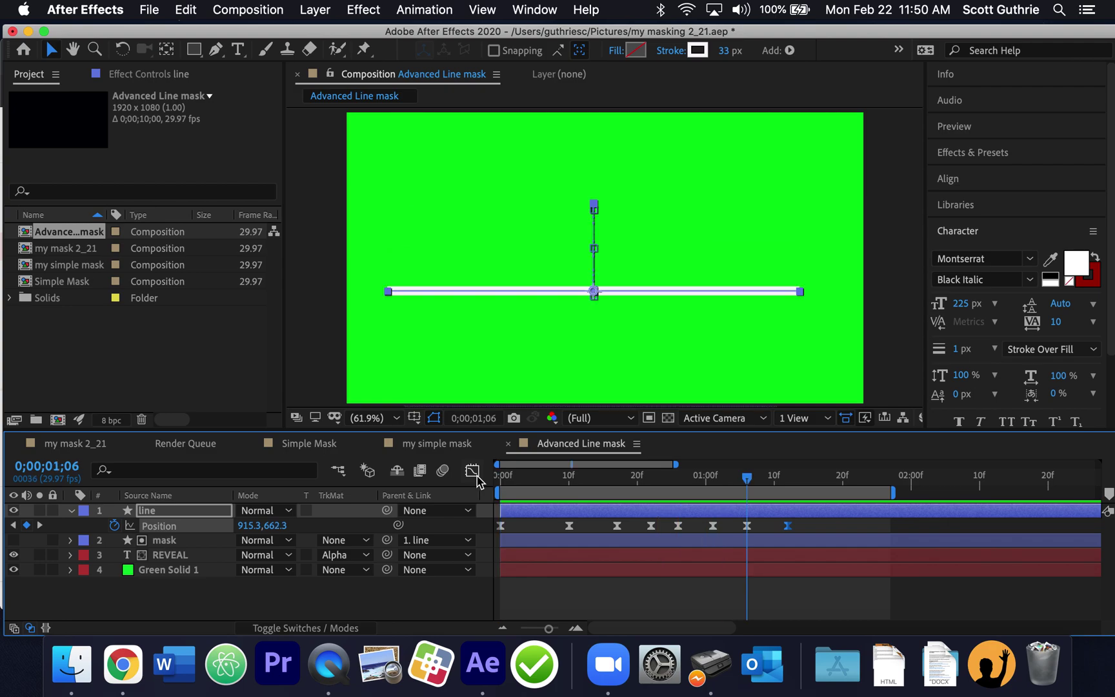
- Move the line layer's second Position keyframe earlier to frame 3 and preview the reveal animation from the first frame
{"action": "left_click_drag", "start_coordinate": [570, 526], "coordinate": [521, 528]}
{"action": "left_click", "coordinate": [507, 477]}
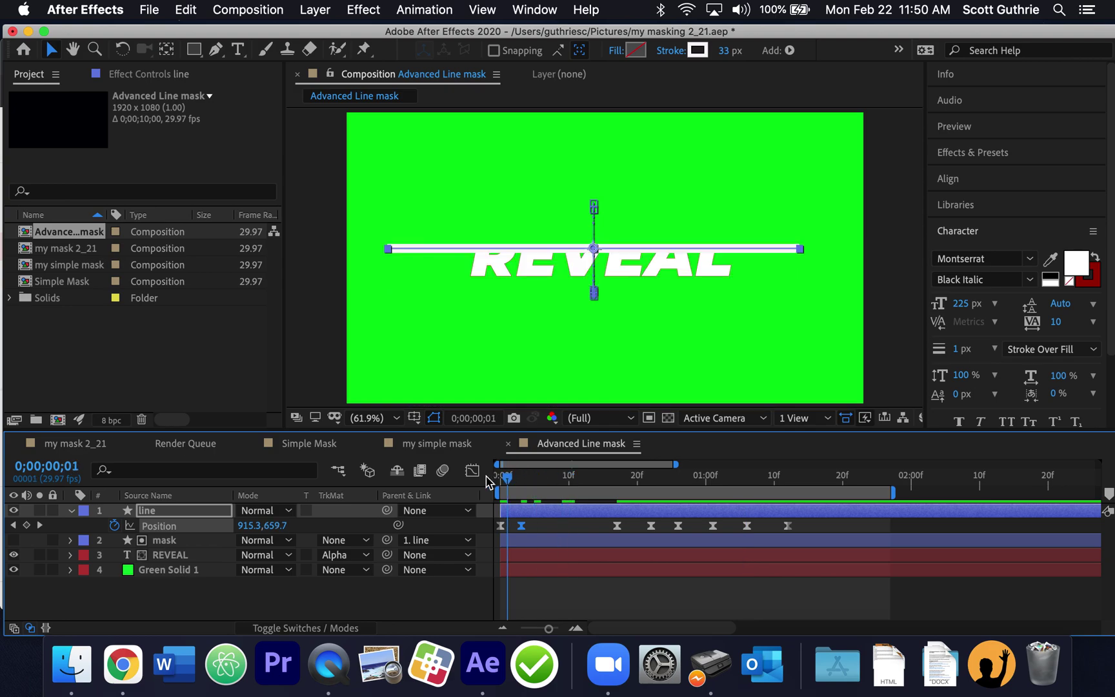
{"action": "key", "text": "space"}
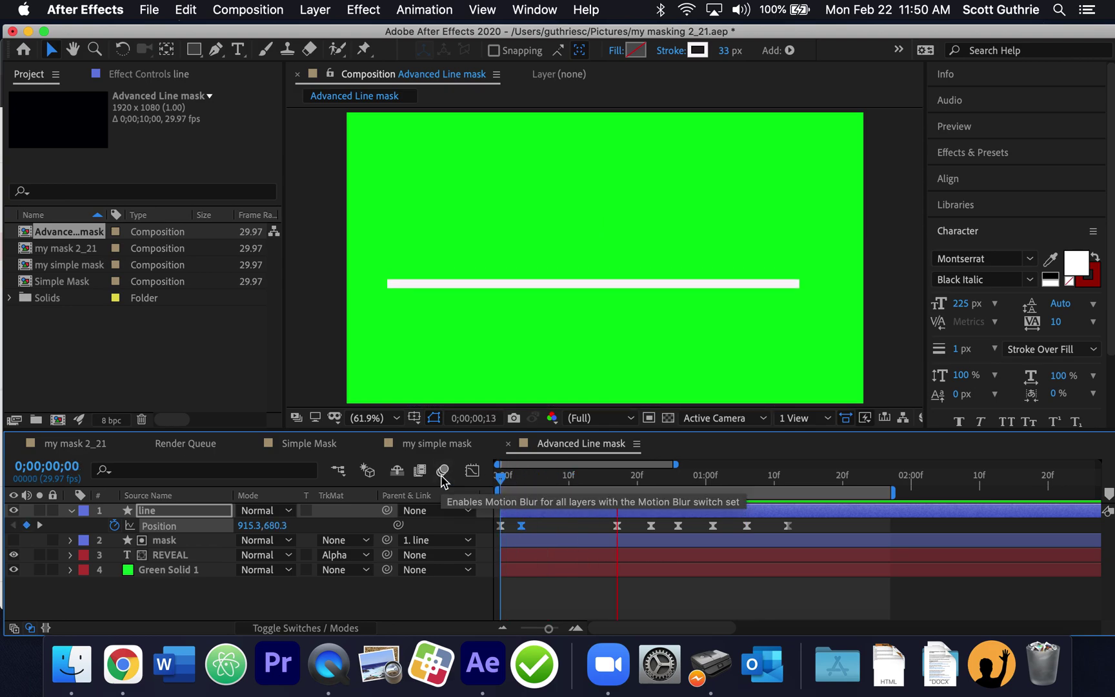
{"action": "key", "text": "space"}
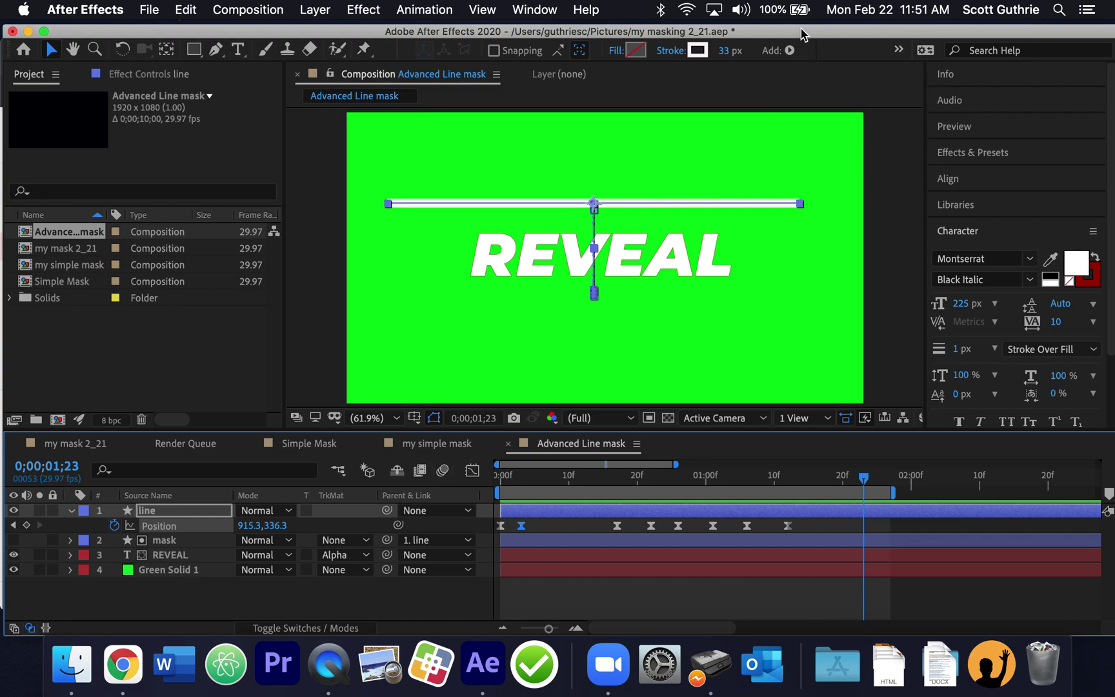
- Save the project and add the Advanced Line mask composition to the Render Queue
{"action": "key", "text": "super+s"}
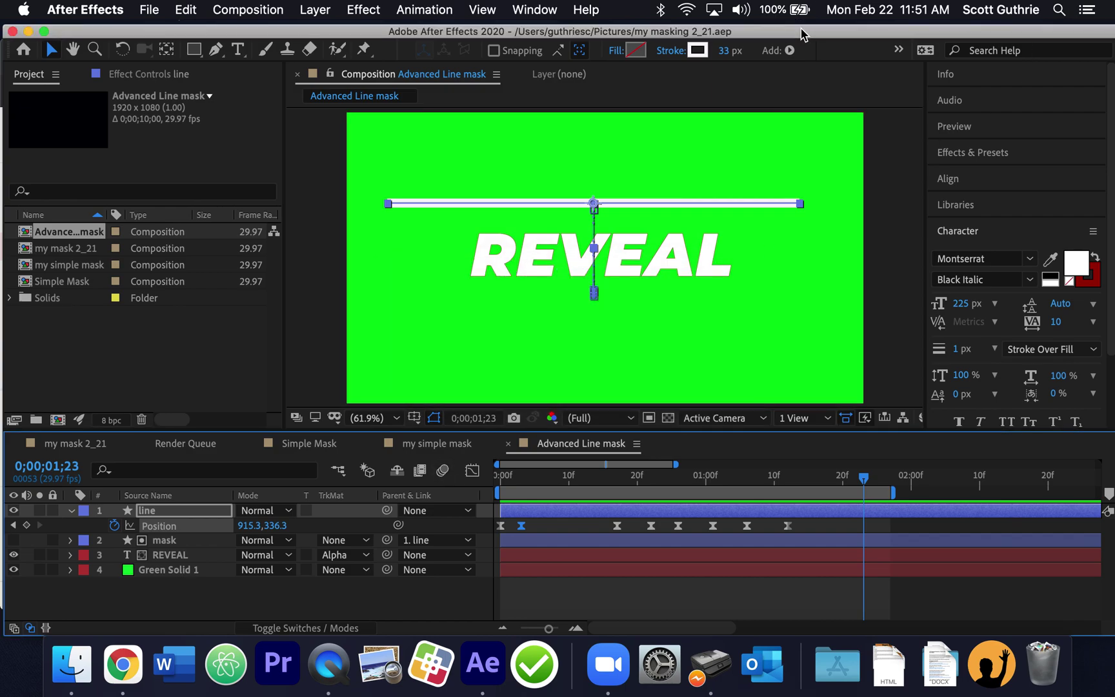
{"action": "left_click", "coordinate": [251, 11]}
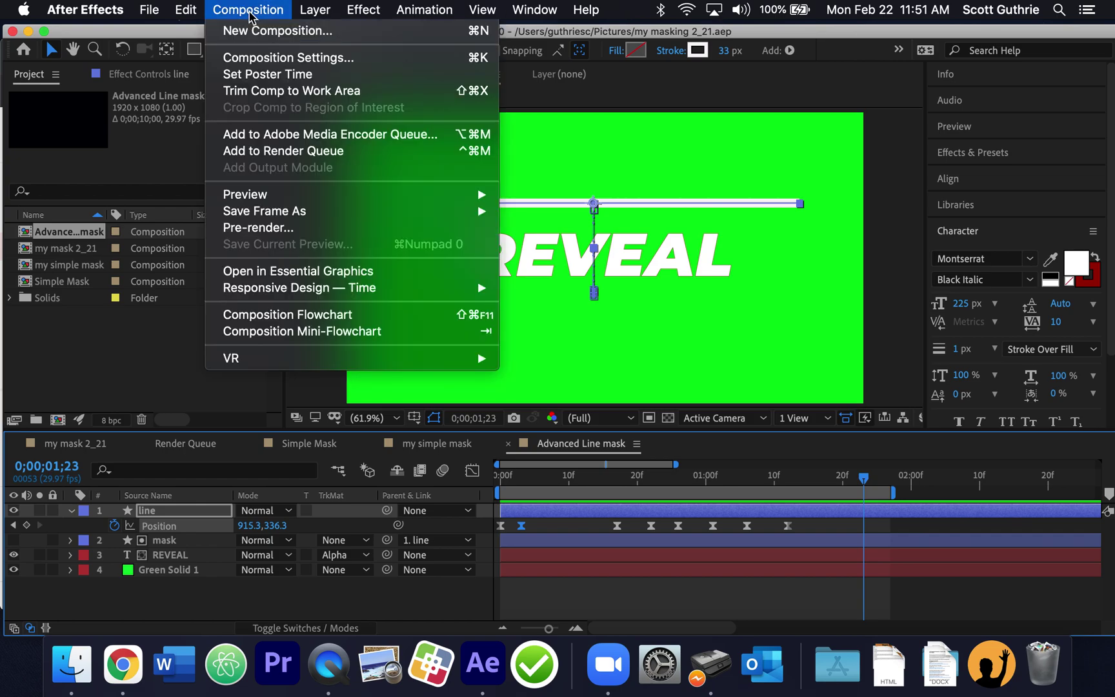
{"action": "left_click", "coordinate": [382, 151]}
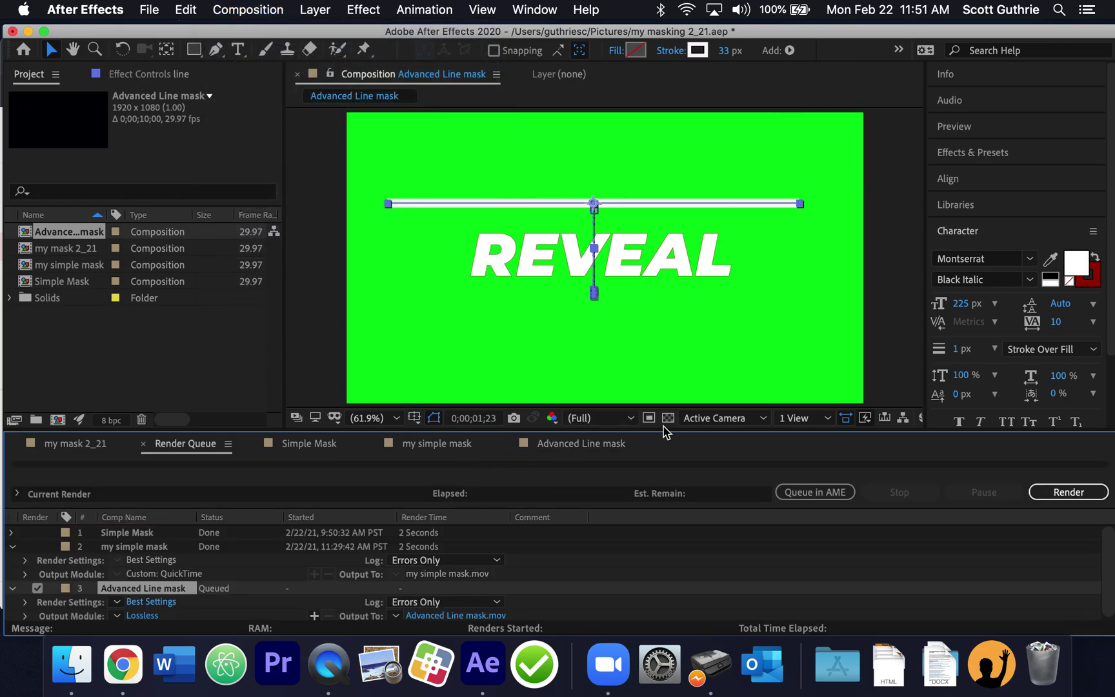
- Set the queued composition's output to Advanced Line mask.mov in the Desktop folder and render it
{"action": "scroll", "coordinate": [565, 568], "scroll_direction": "down", "scroll_amount": 1}
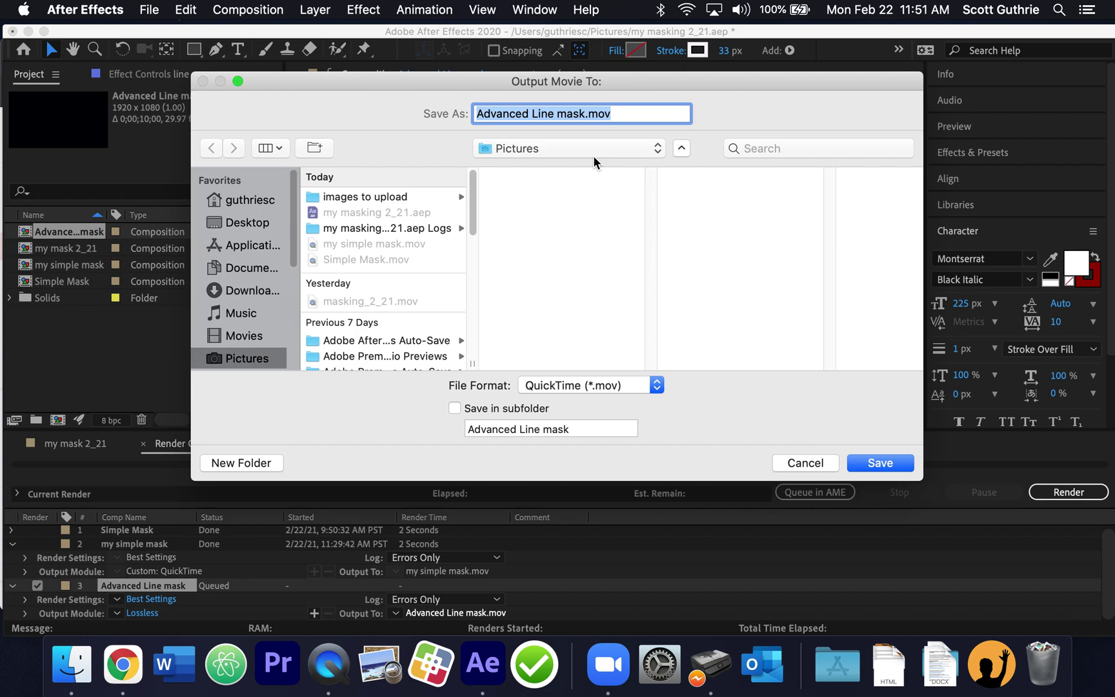
{"action": "left_click", "coordinate": [876, 463]}
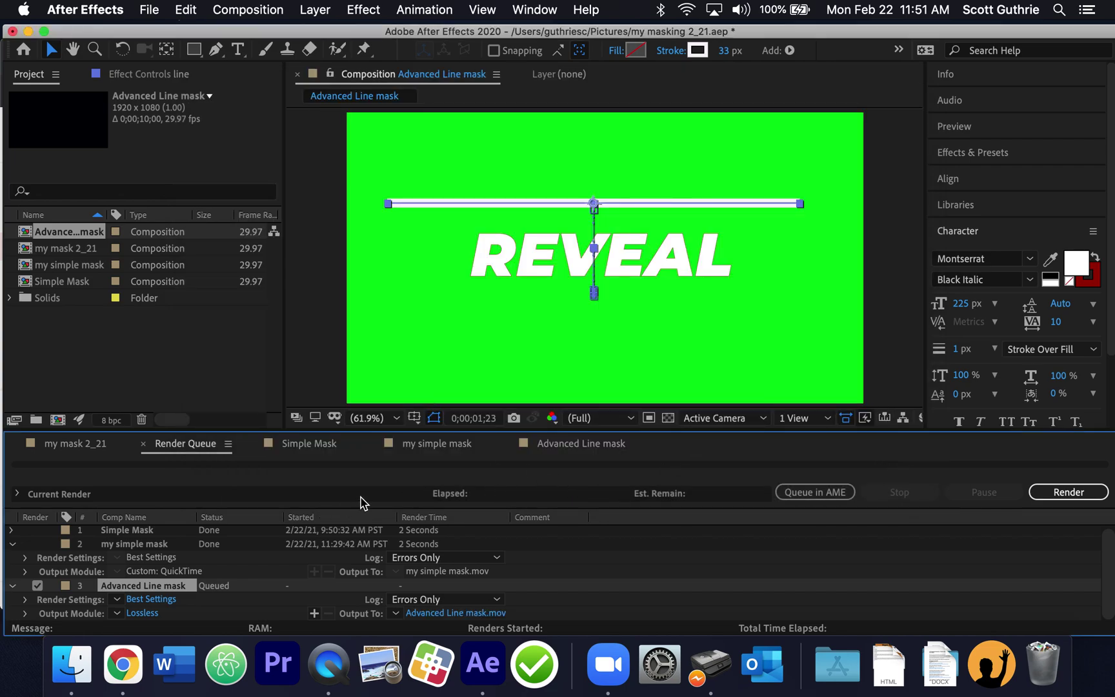
{"action": "left_click", "coordinate": [469, 615]}
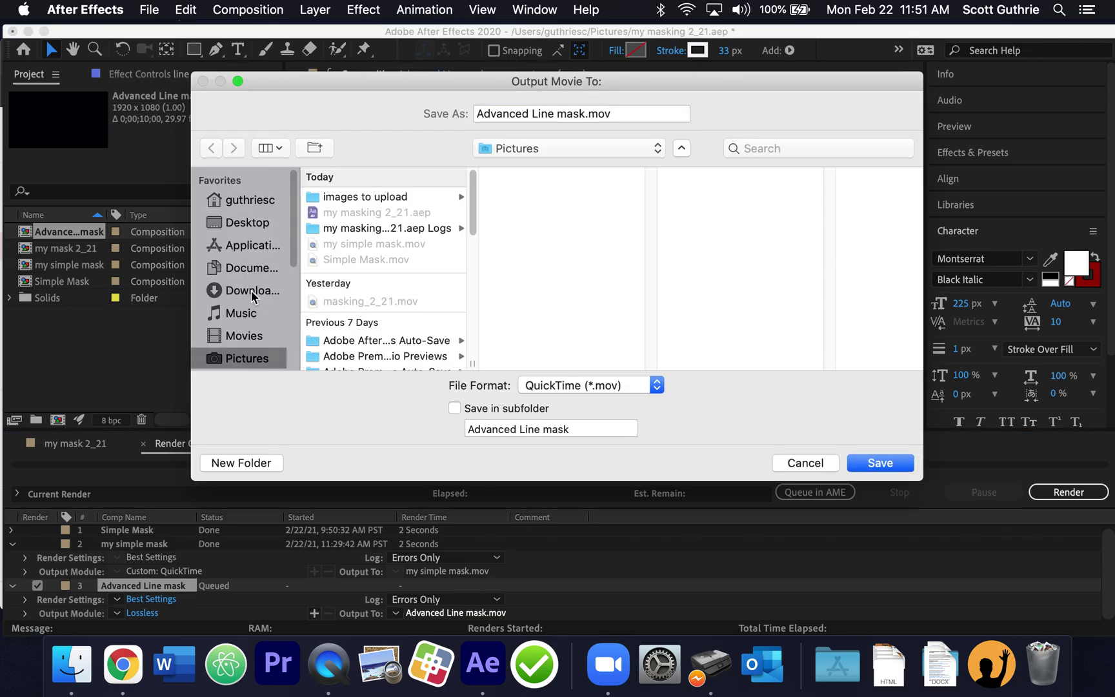
{"action": "left_click", "coordinate": [260, 223]}
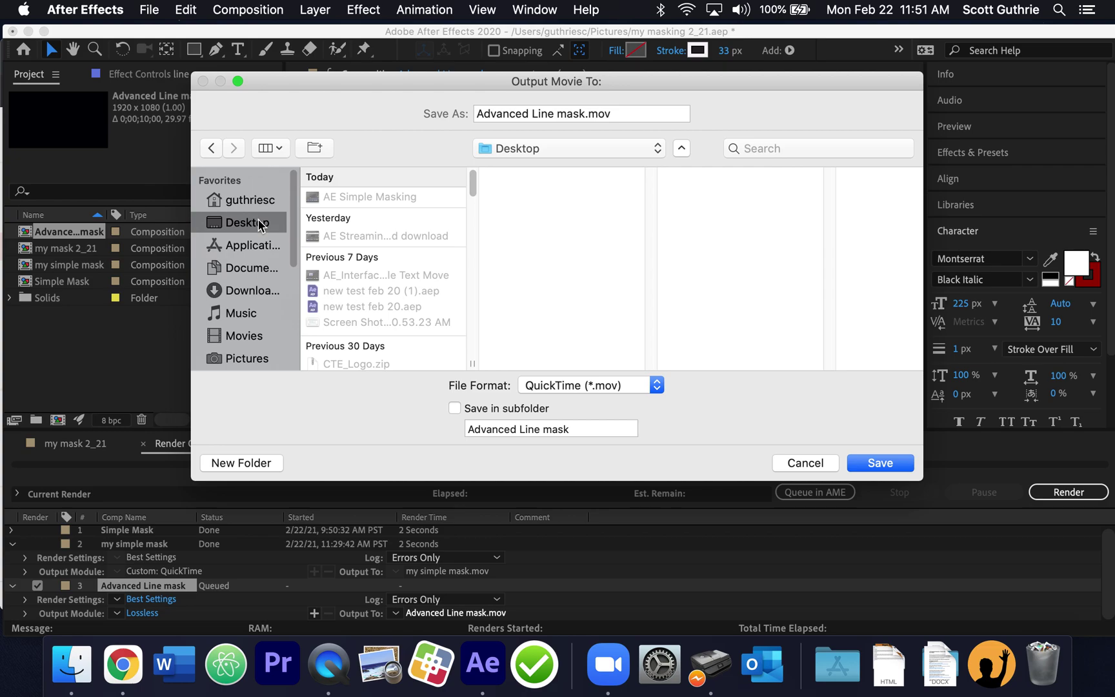
{"action": "left_click", "coordinate": [858, 464]}
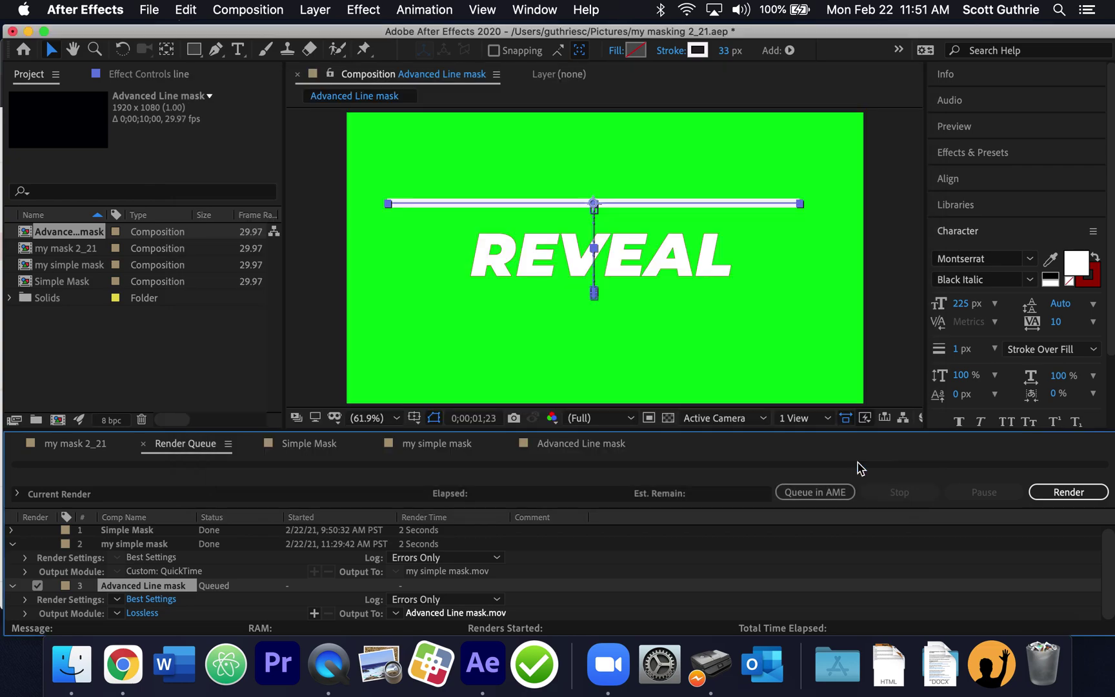
{"action": "left_click", "coordinate": [1077, 495]}
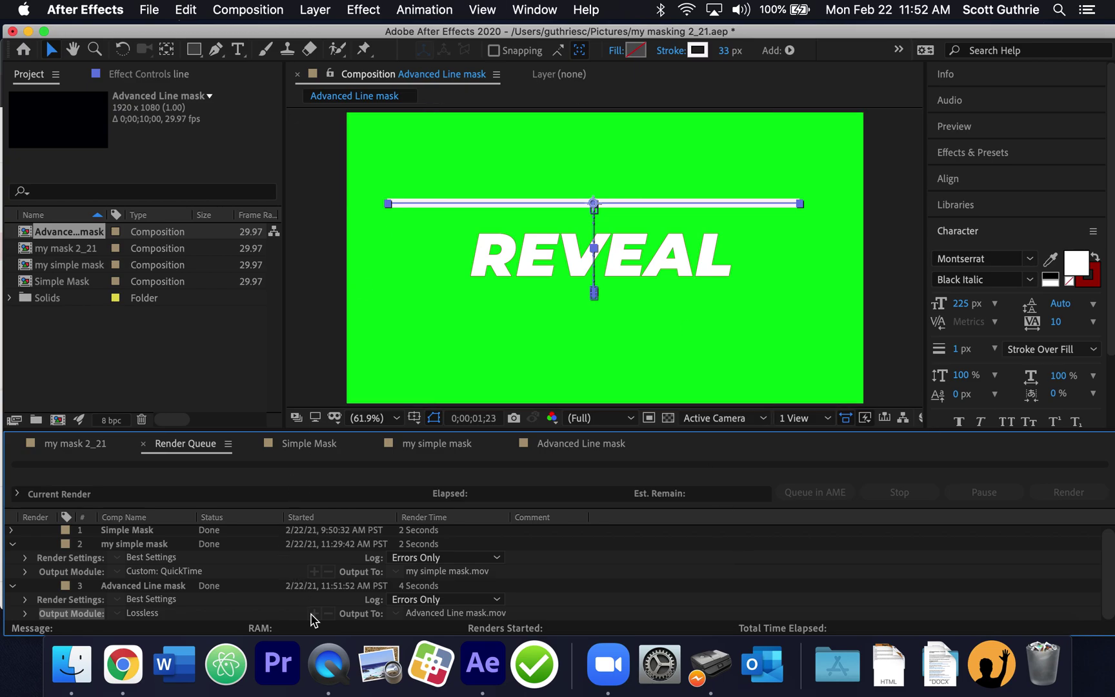
- Switch to QuickTime Player and start a new screen recording
{"action": "left_click", "coordinate": [329, 662]}
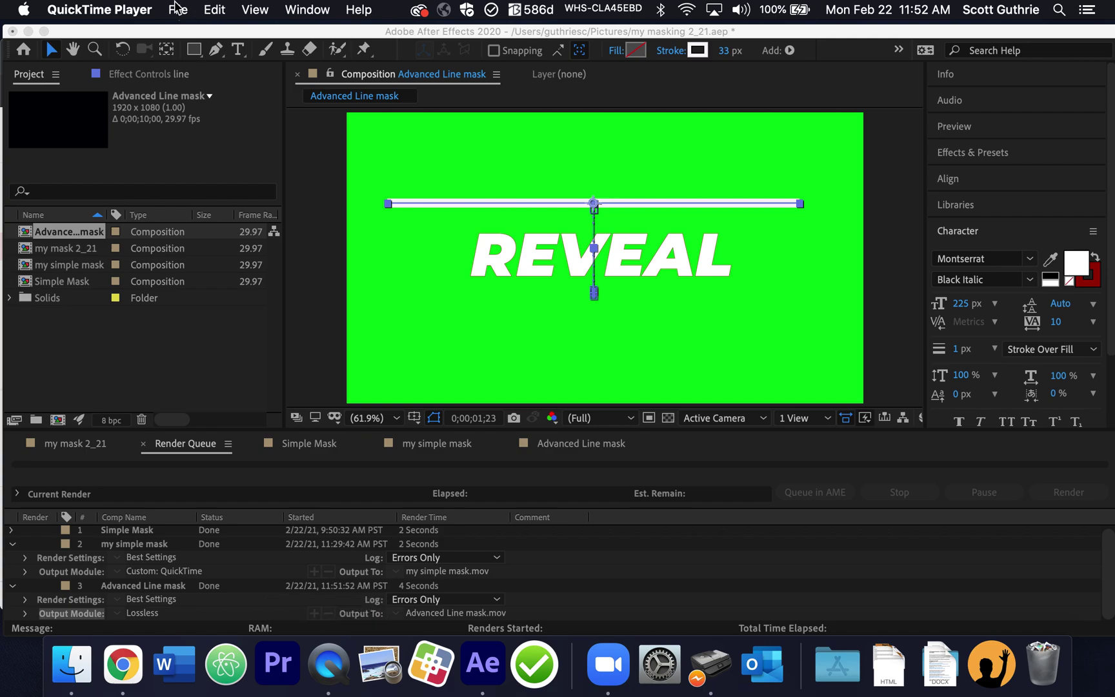
{"action": "left_click", "coordinate": [178, 9]}
{"action": "left_click", "coordinate": [208, 64]}
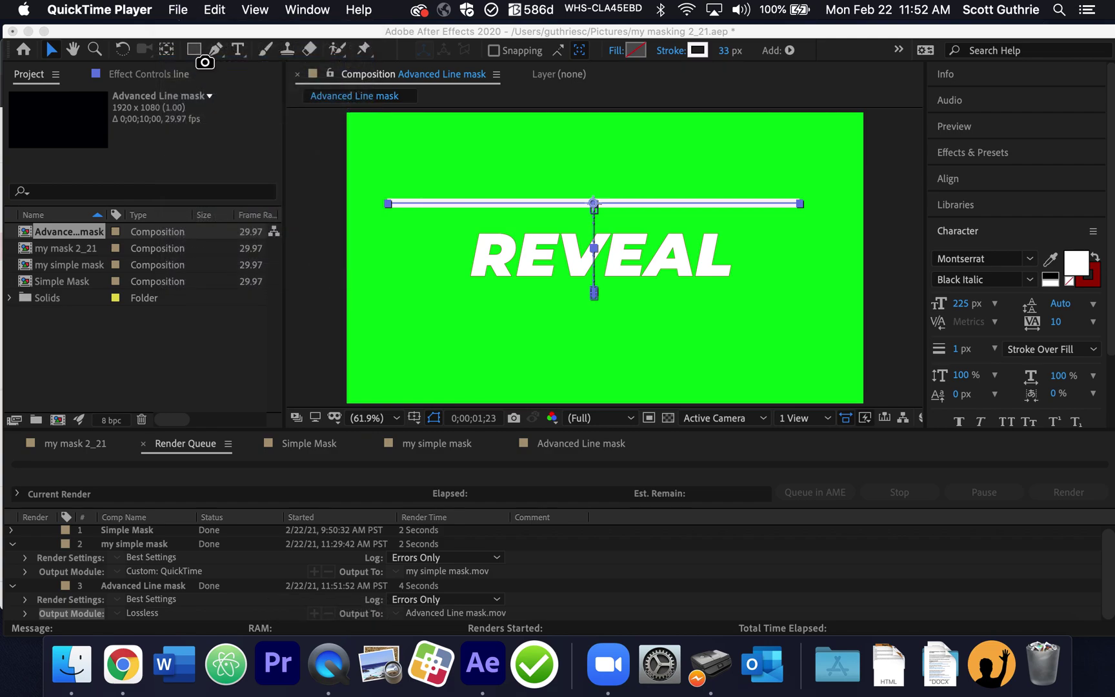